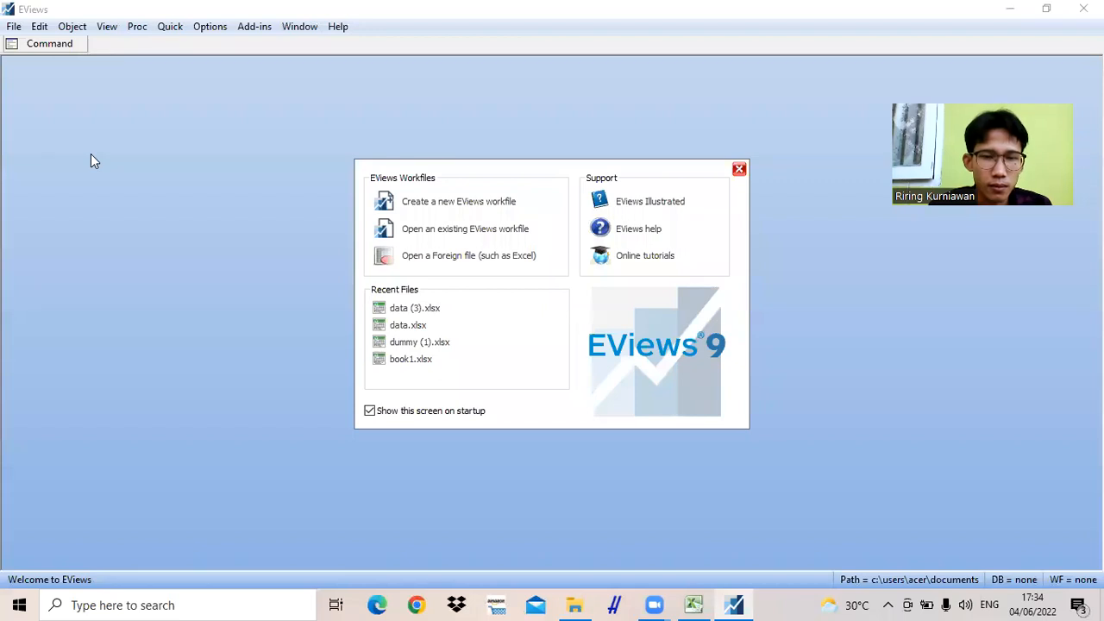
- Create a new unstructured/undated workfile with 526 observations
left_click(456, 204)
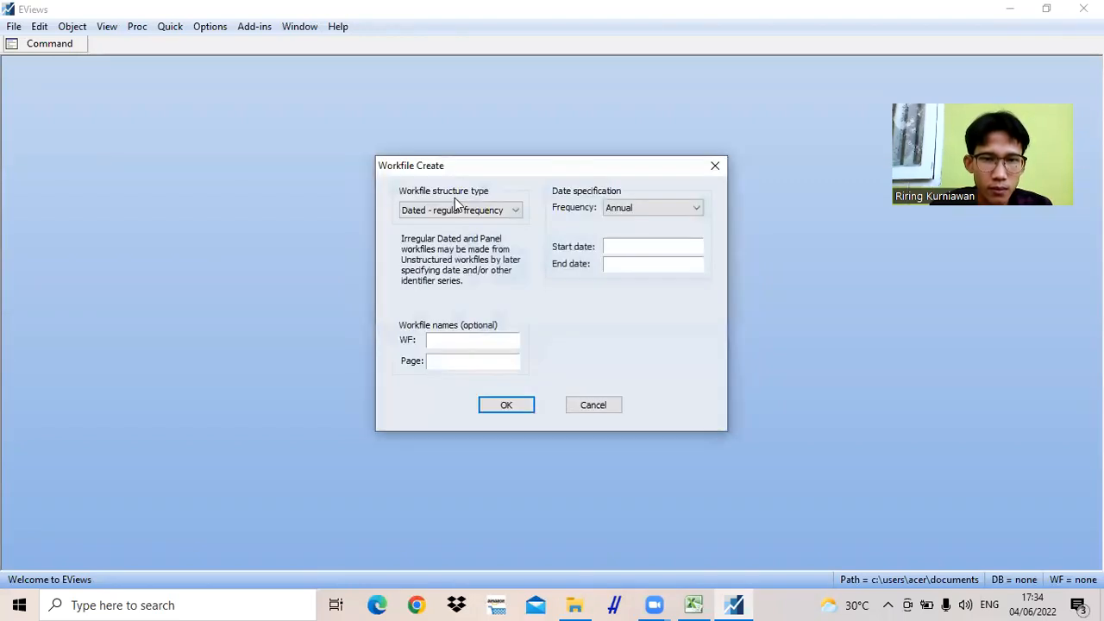
left_click(473, 214)
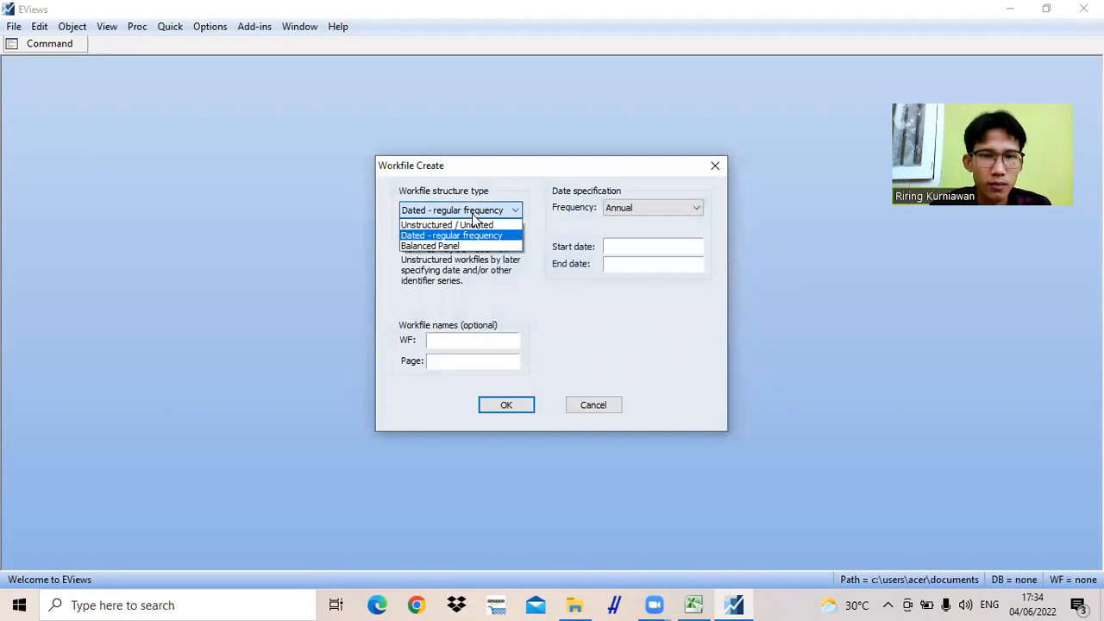
left_click(476, 226)
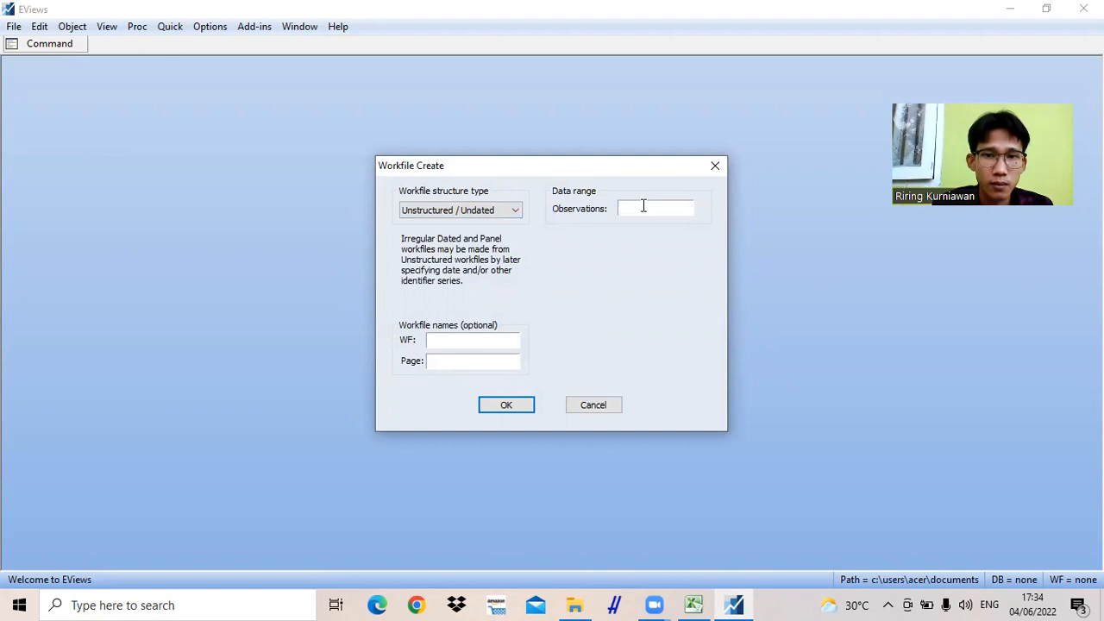
left_click(643, 207)
type("526")
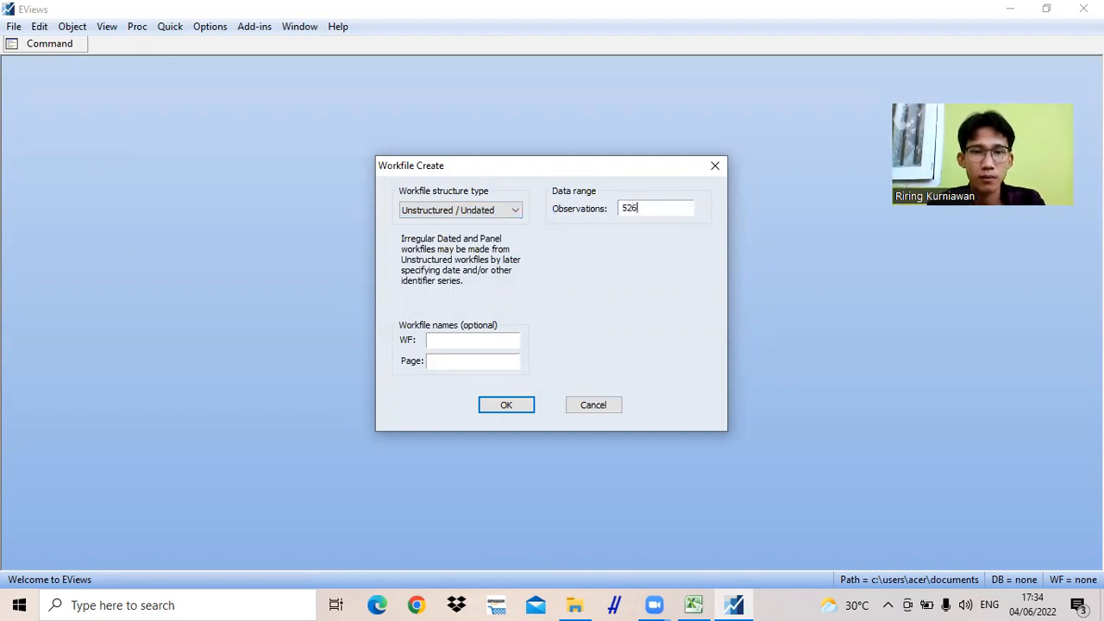
left_click(507, 406)
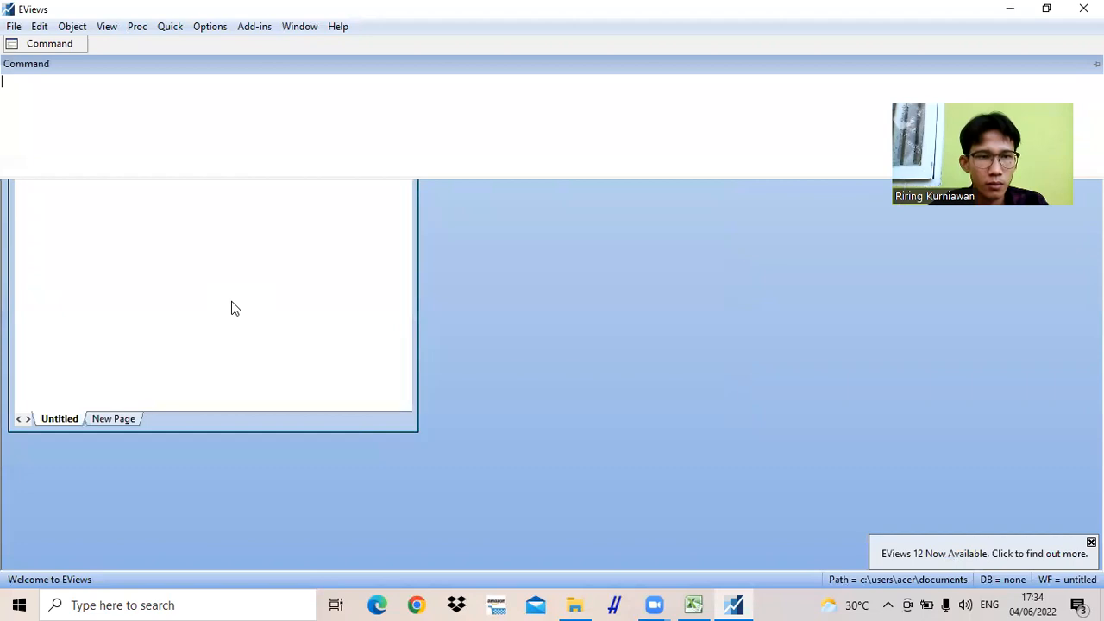
- Create a new series object named wage in the workfile
left_click(71, 28)
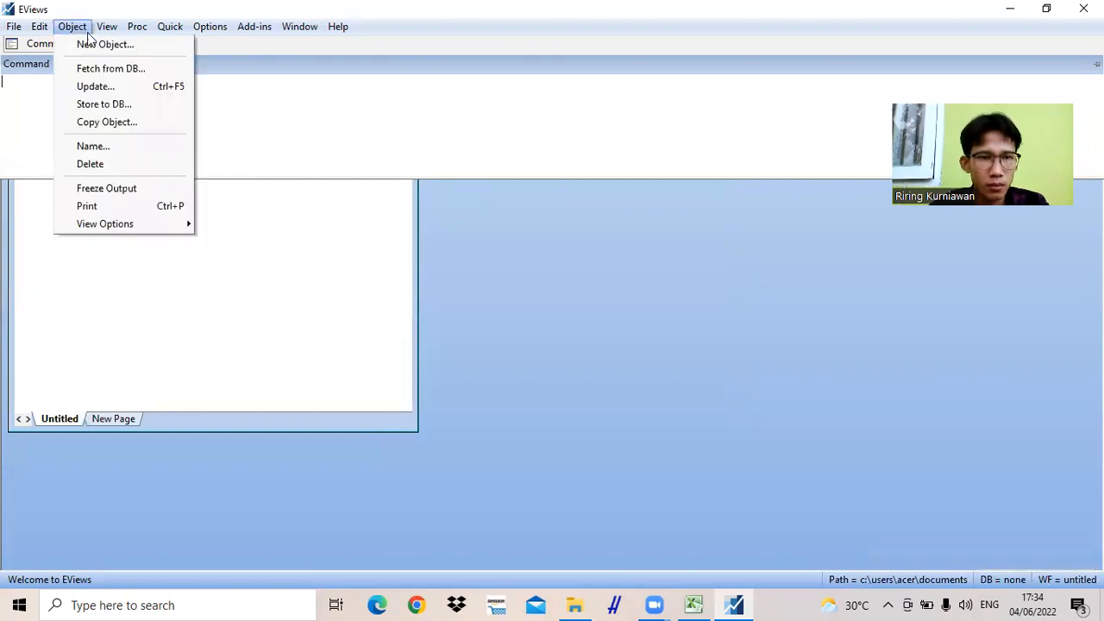
left_click(105, 45)
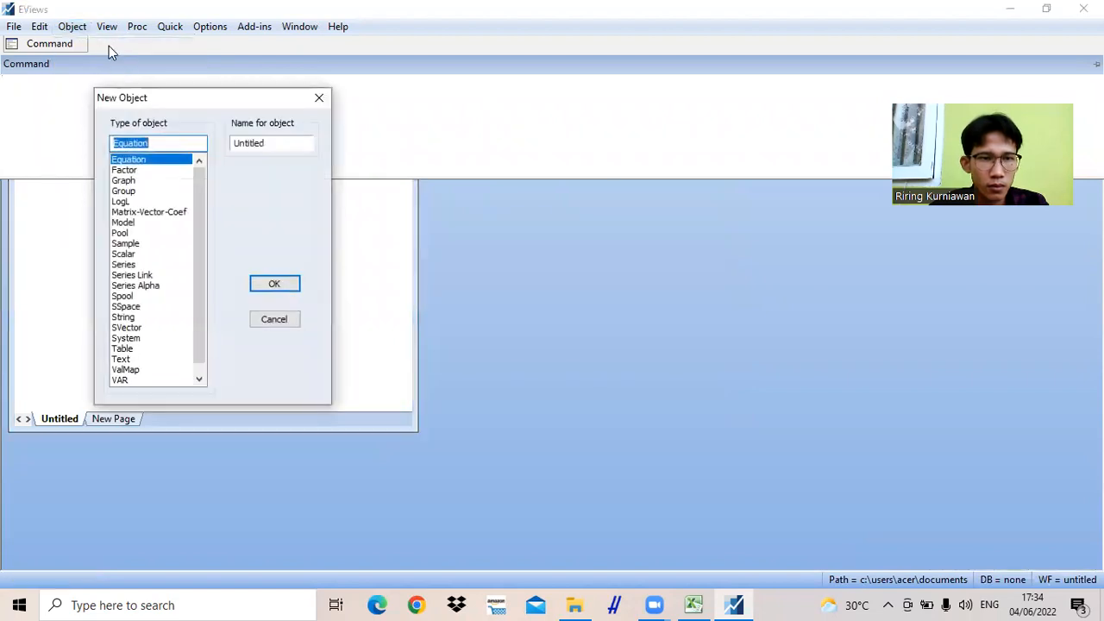
left_click(126, 267)
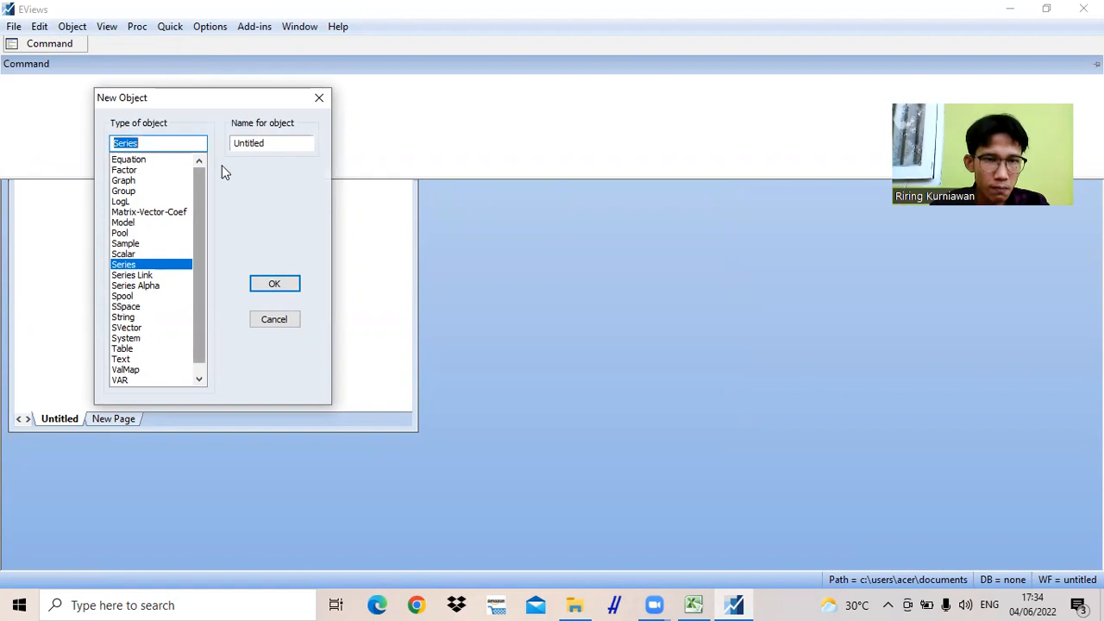
left_click(264, 143)
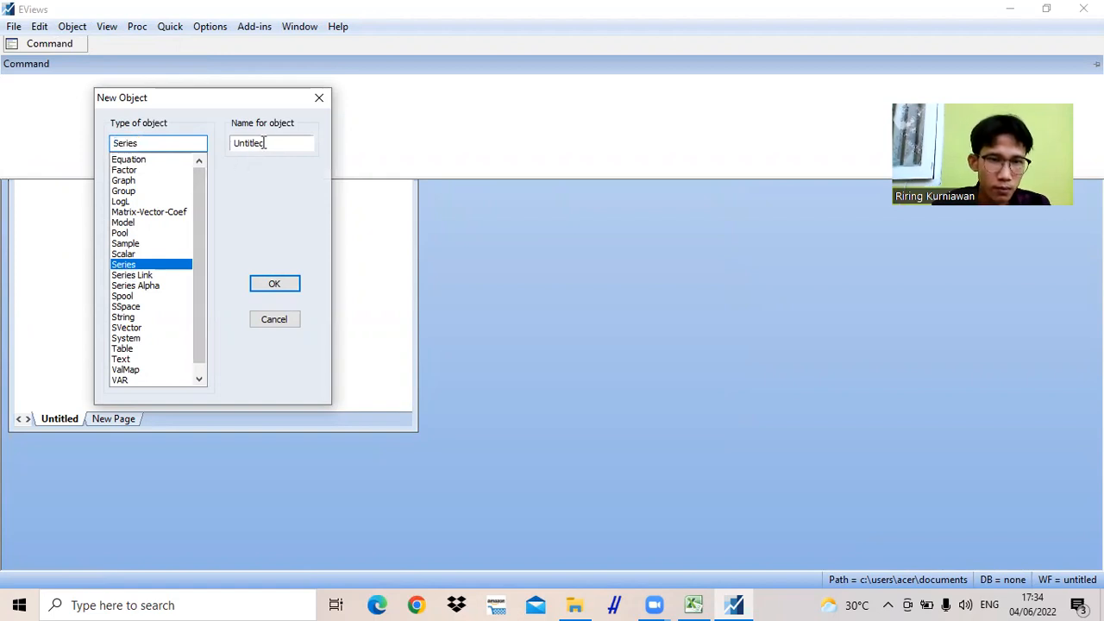
key("BackSpace")
key("BackSpace")
key("BackSpace")
key("BackSpace")
key("BackSpace")
key("BackSpace")
key("BackSpace")
key("BackSpace")
type("wage")
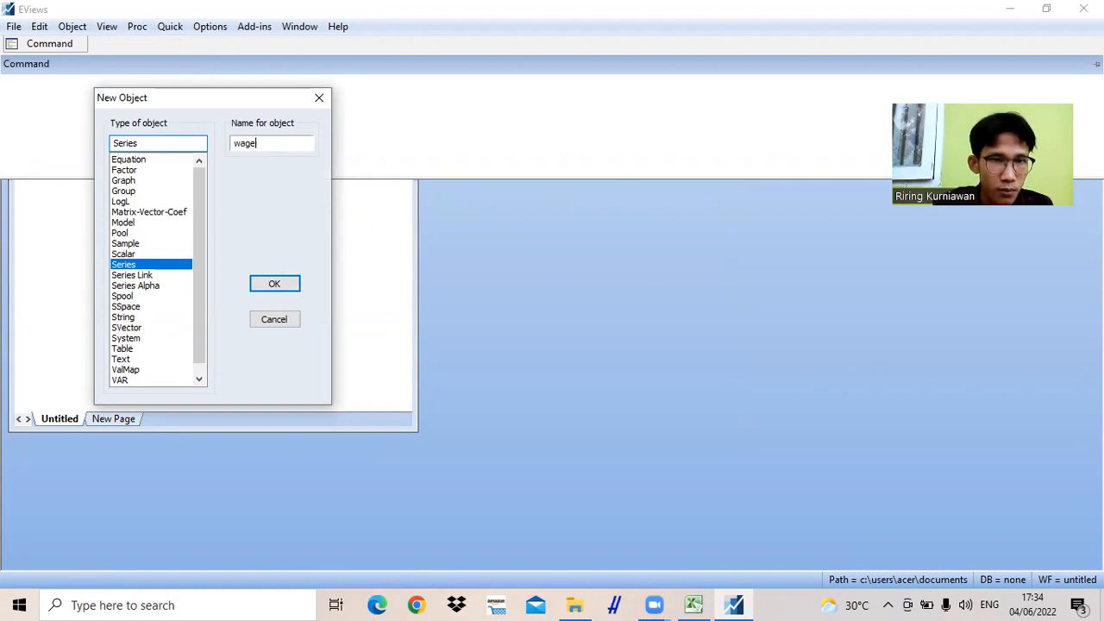
left_click(275, 284)
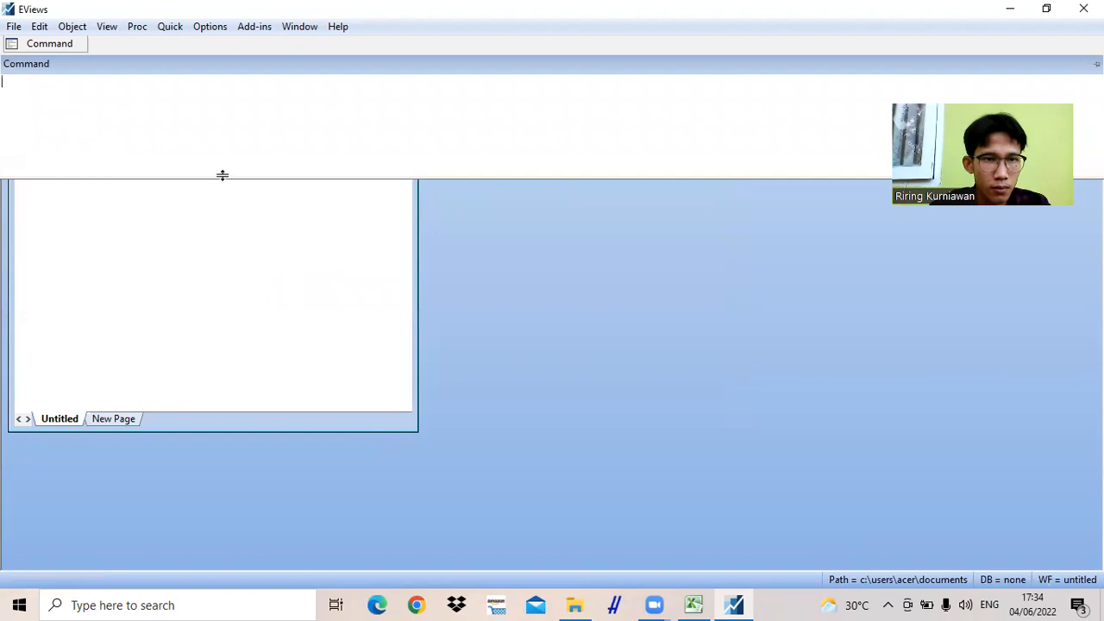
- Create a new series object named educ in the workfile
left_click(66, 27)
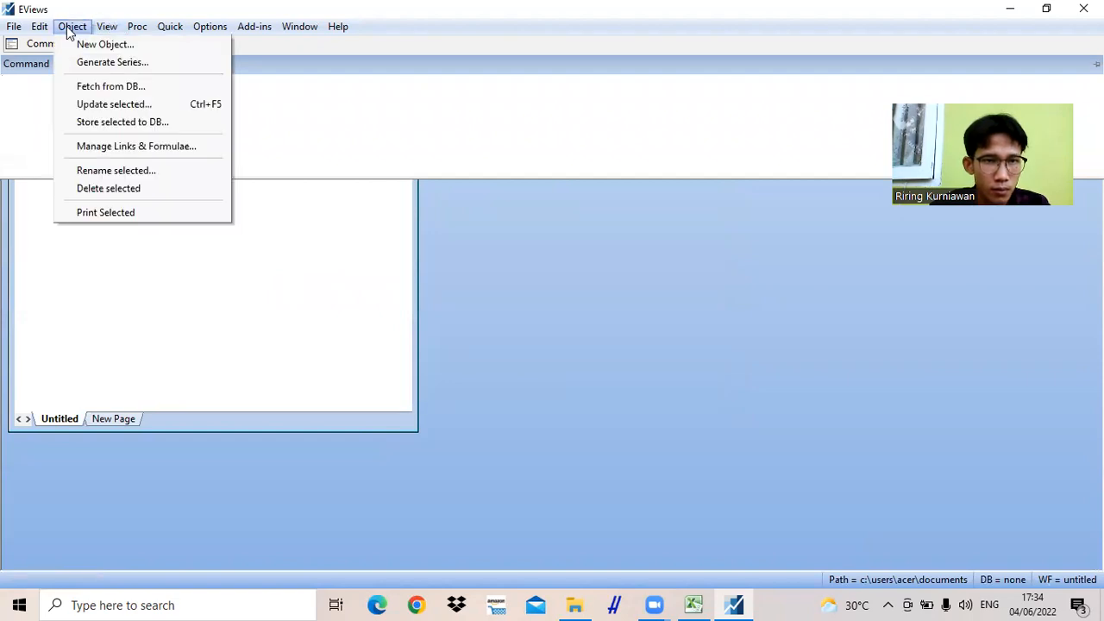
left_click(107, 44)
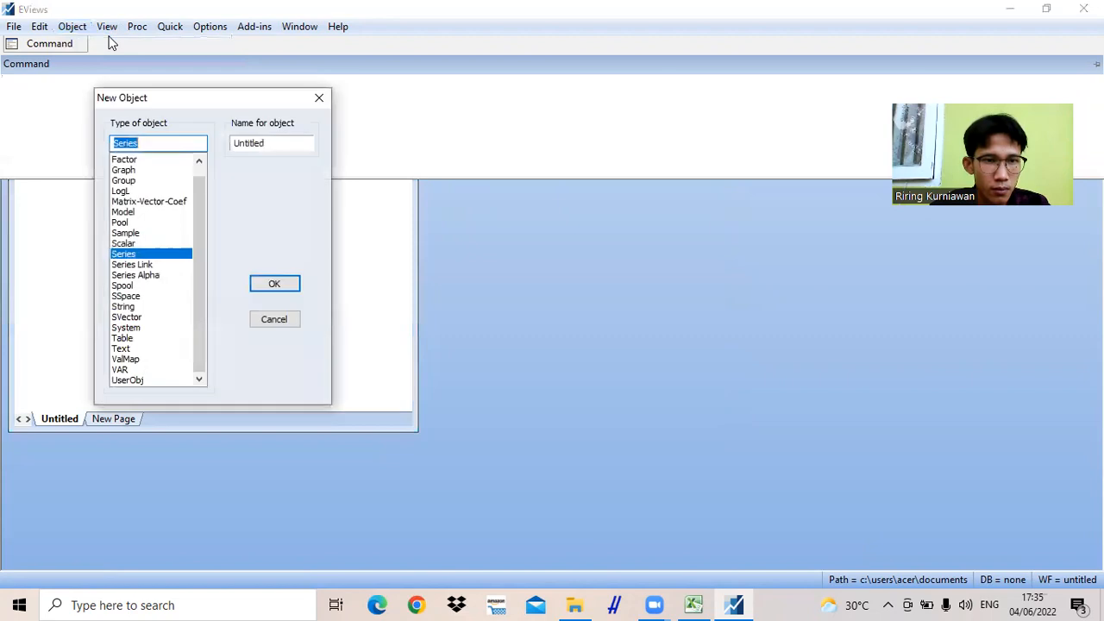
left_click(296, 144)
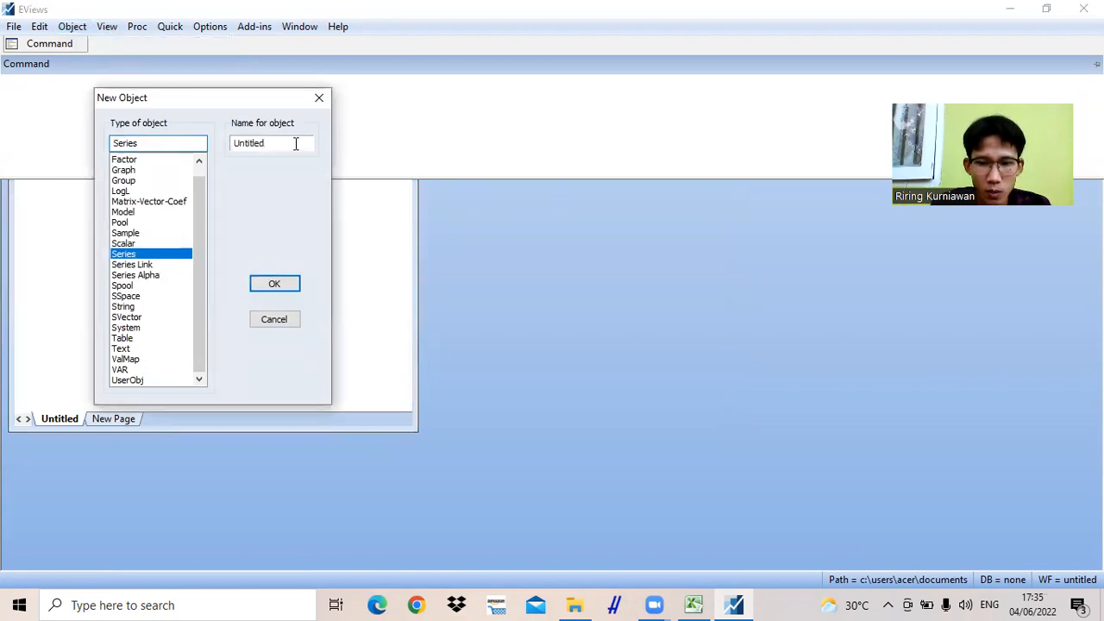
key("BackSpace")
key("BackSpace")
key("BackSpace")
key("BackSpace")
key("BackSpace")
key("BackSpace")
key("BackSpace")
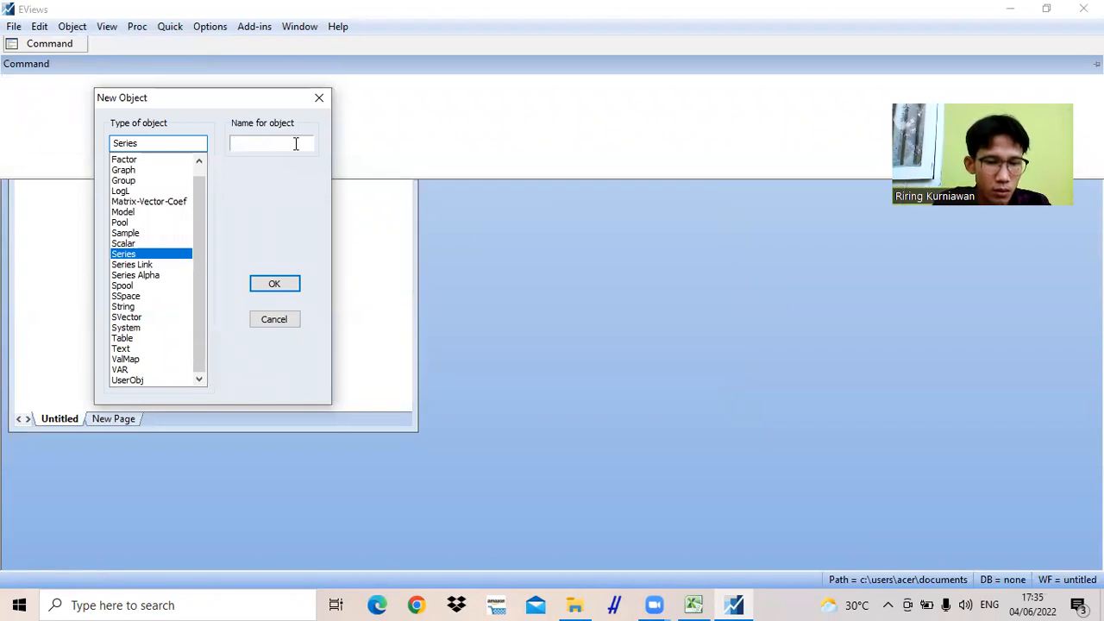
type("educ")
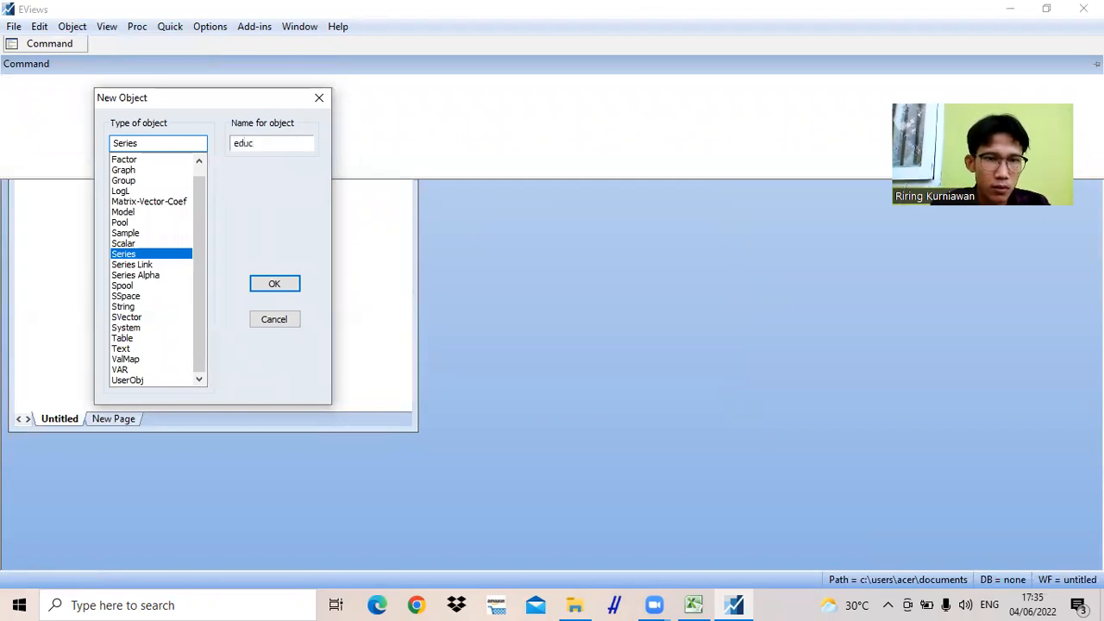
left_click(275, 285)
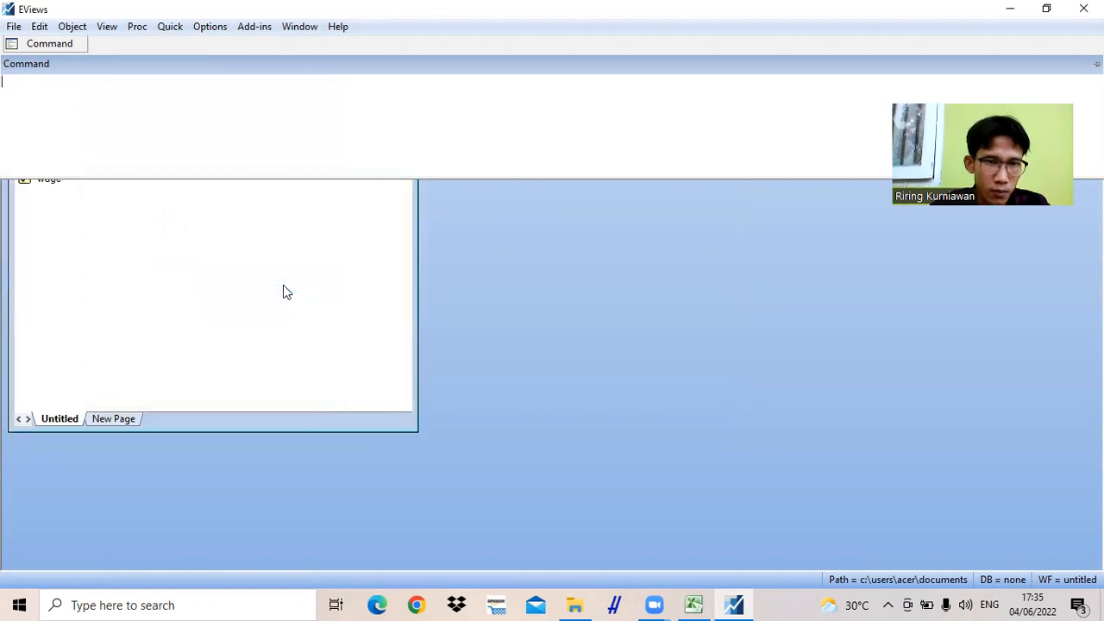
- Create a new series object named exper in the workfile
left_click(73, 26)
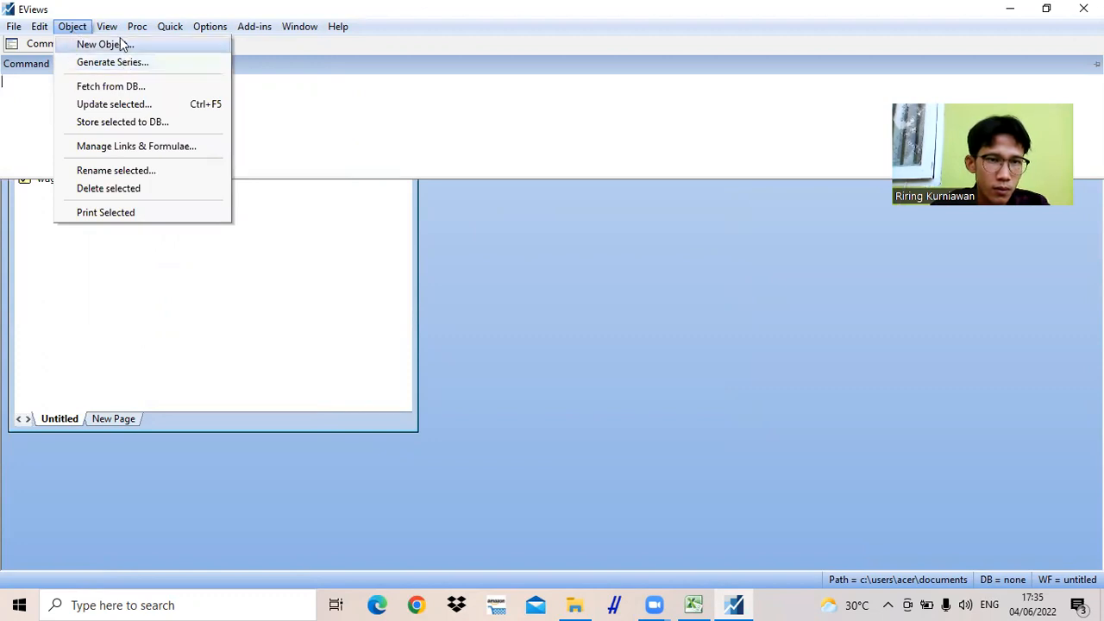
left_click(121, 43)
left_click(271, 145)
key("BackSpace")
key("BackSpace")
key("BackSpace")
key("BackSpace")
key("BackSpace")
key("BackSpace")
key("BackSpace")
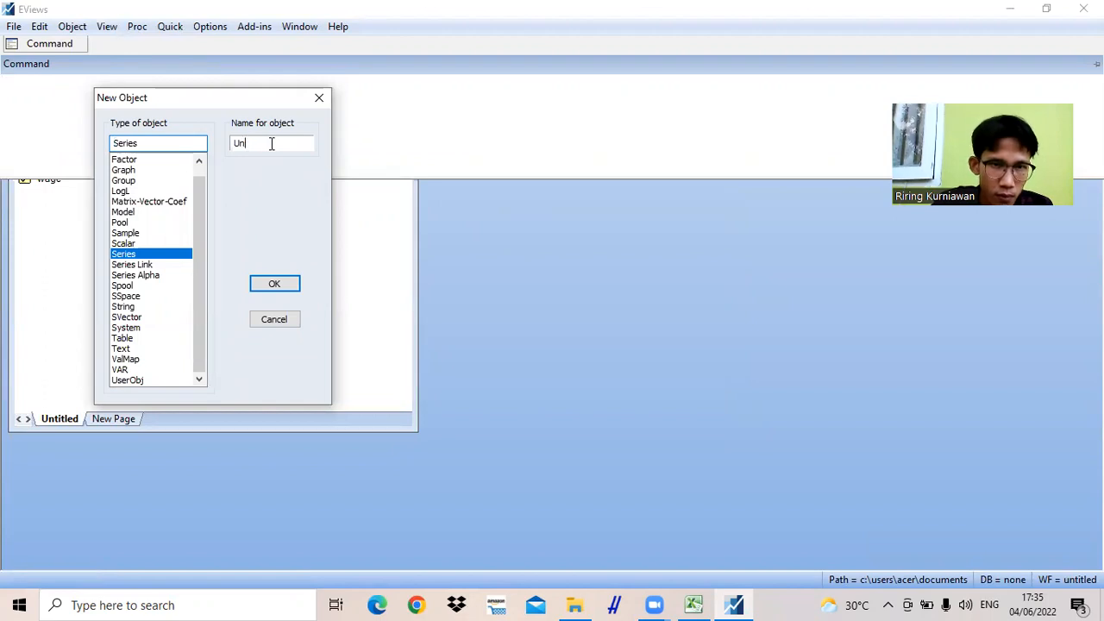
type("exper")
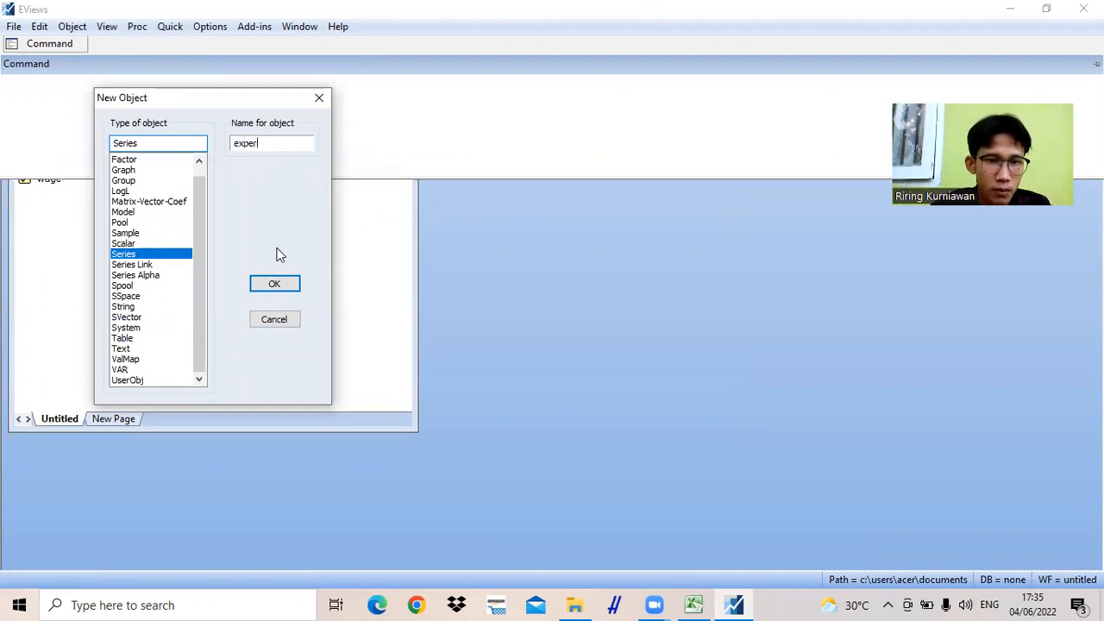
left_click(276, 283)
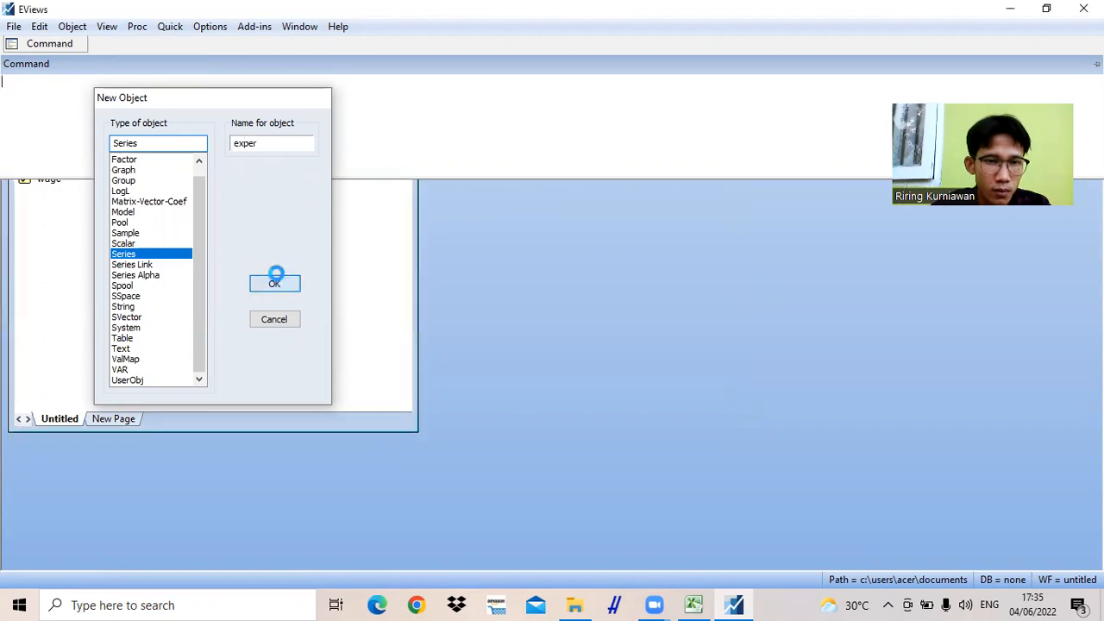
- Create a new series object named famale in the workfile
left_click(73, 27)
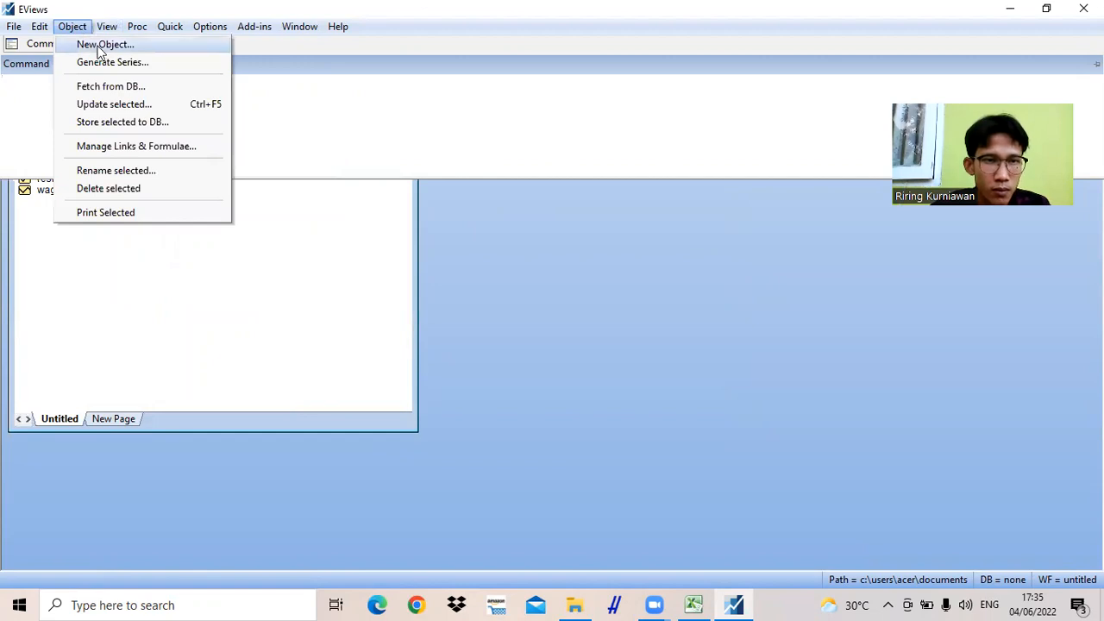
left_click(98, 46)
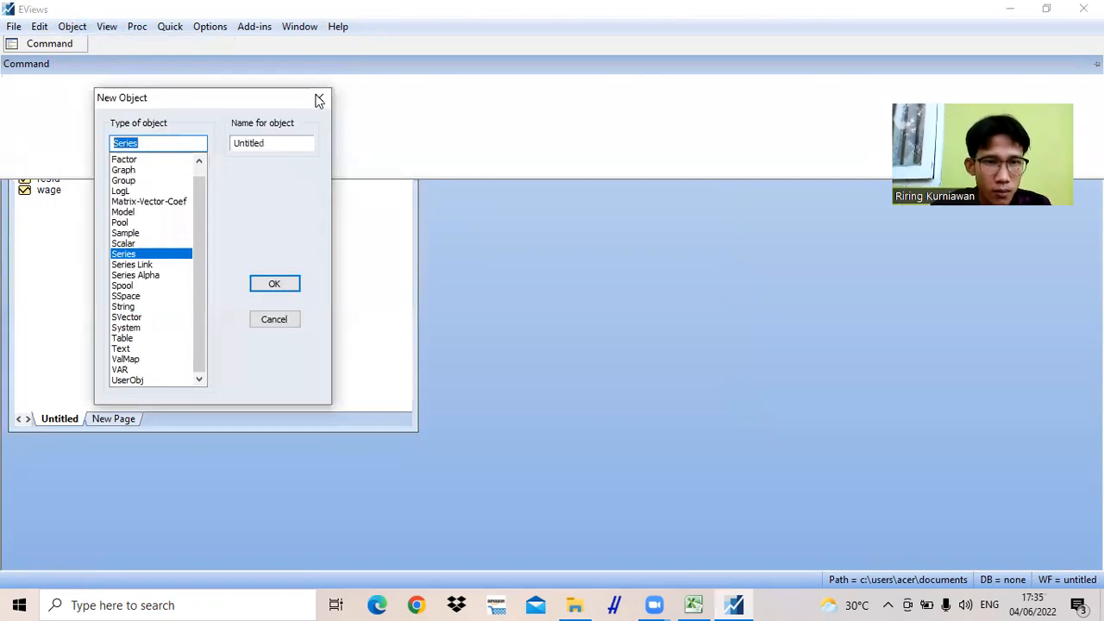
left_click(293, 147)
key("BackSpace")
key("BackSpace")
key("BackSpace")
key("BackSpace")
key("BackSpace")
key("BackSpace")
key("BackSpace")
type("fa")
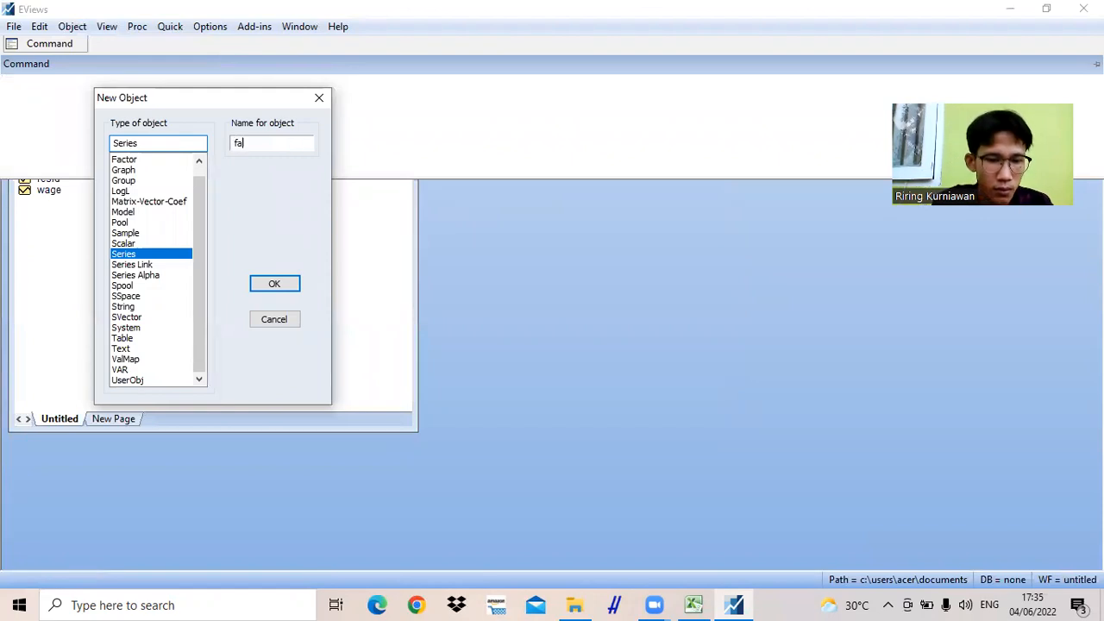
type("male")
left_click(289, 283)
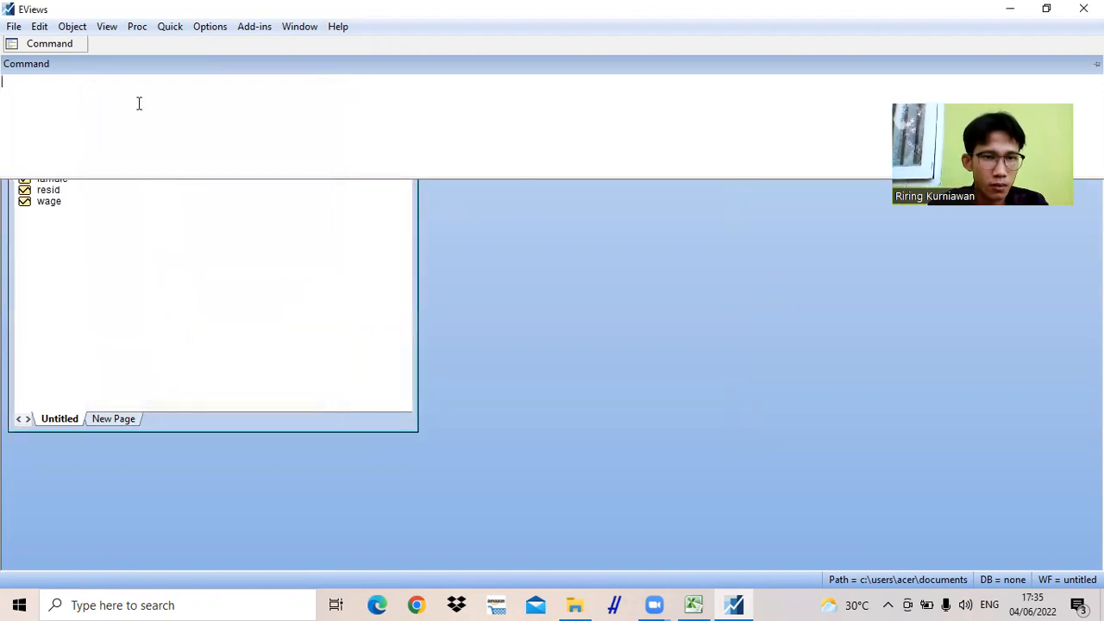
- Create a new series object named married in the workfile
left_click(76, 25)
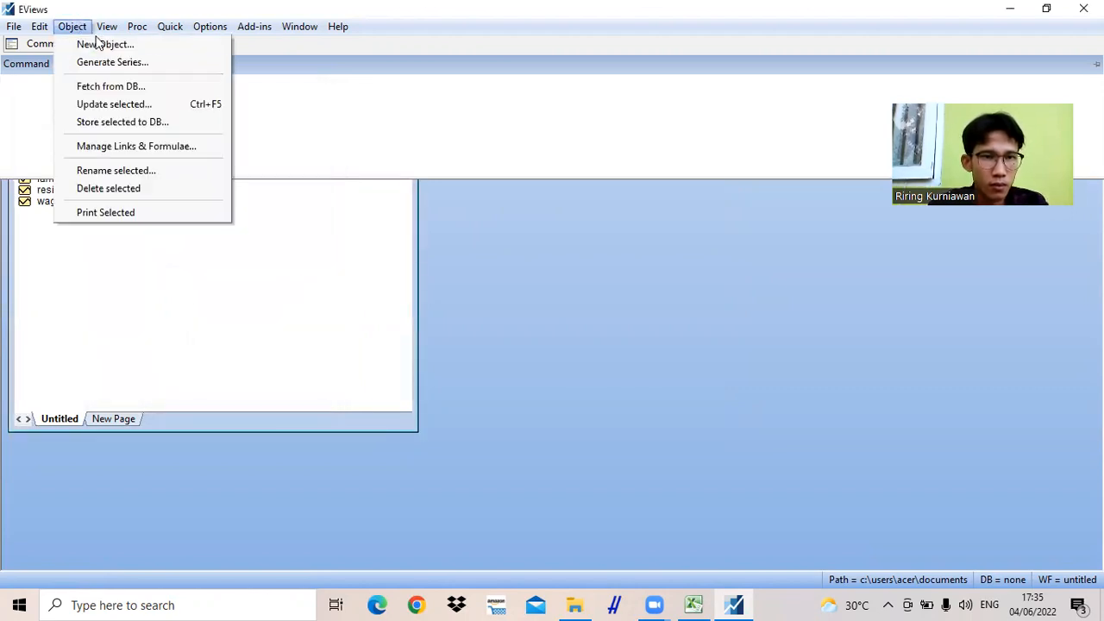
left_click(97, 44)
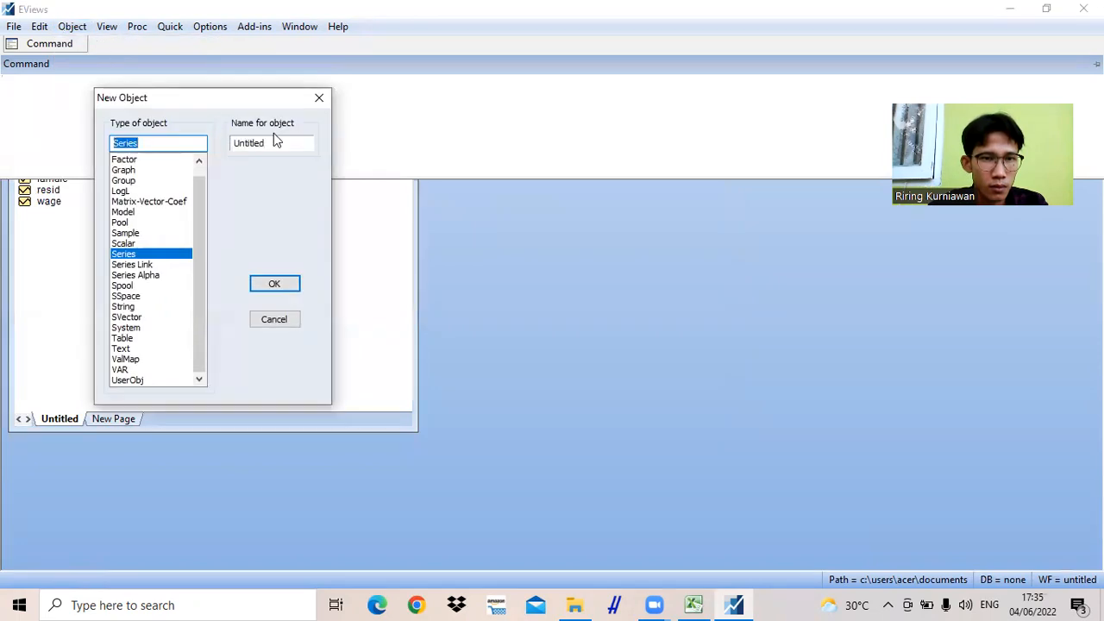
left_click(273, 141)
key("BackSpace")
key("BackSpace")
key("BackSpace")
key("BackSpace")
key("BackSpace")
key("BackSpace")
key("BackSpace")
type("marr")
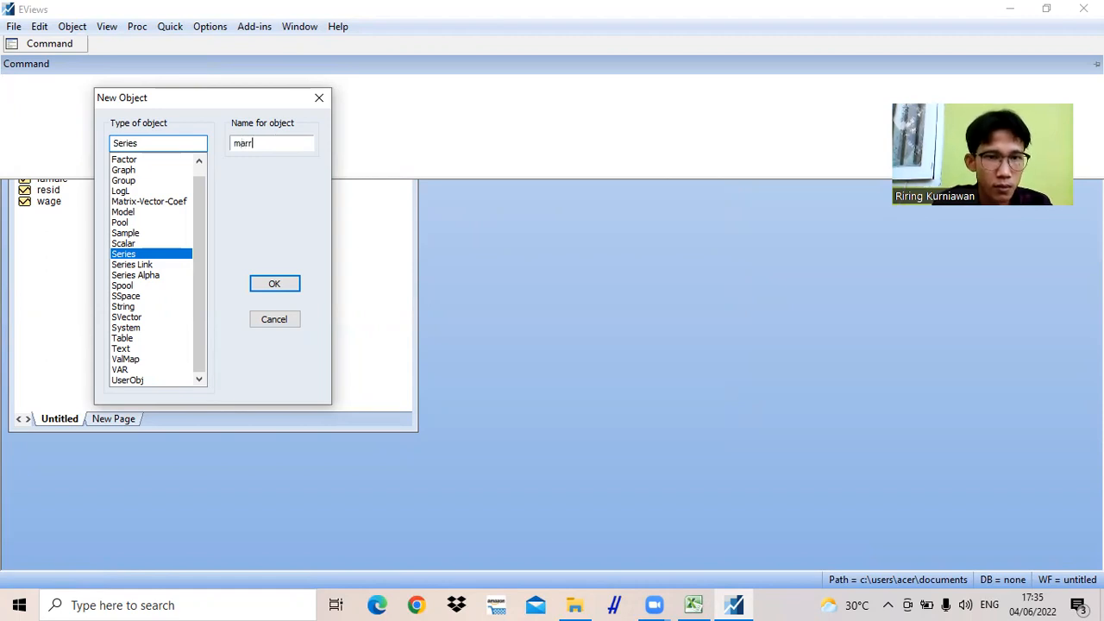
type("ied")
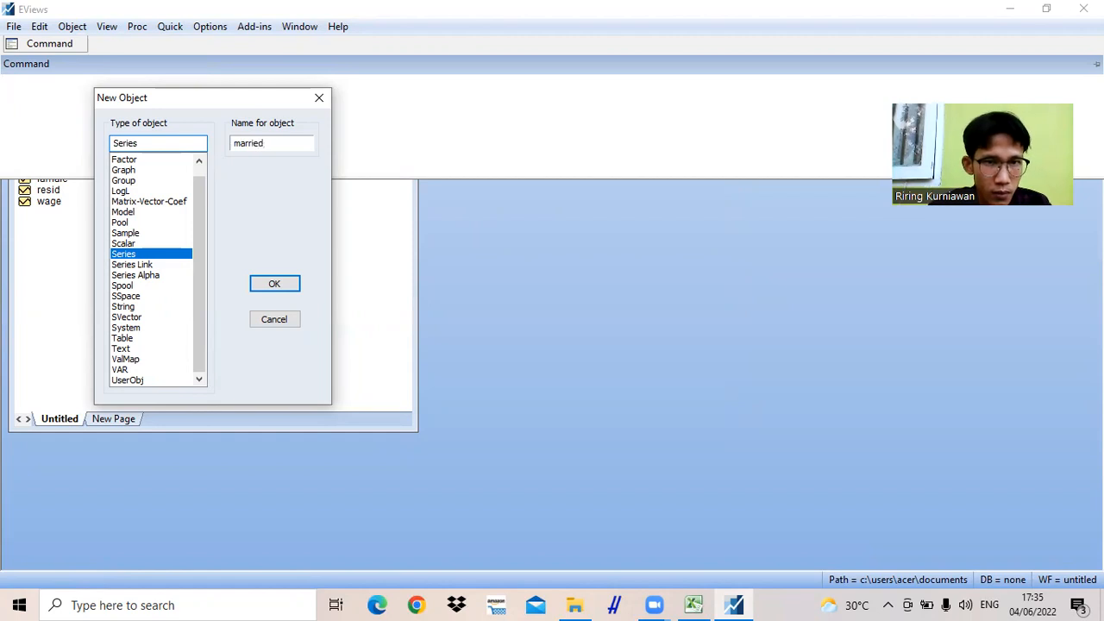
left_click(274, 285)
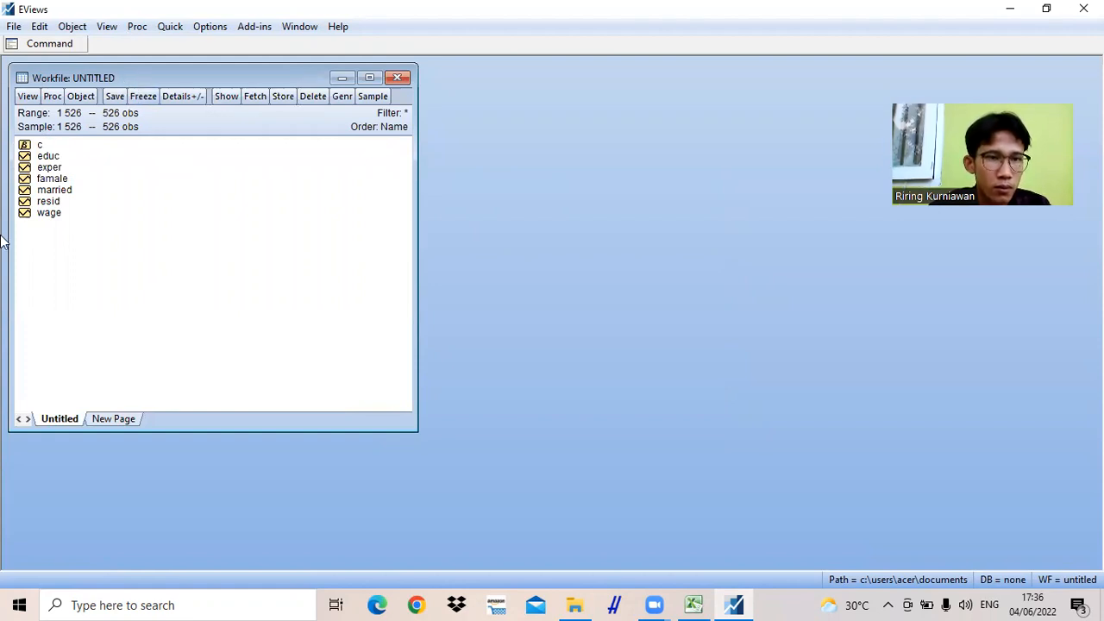
- Open the educ, famale, exper, married and wage series together as a group
left_click(52, 179, "ctrl")
left_click_drag(44, 178, 49, 225)
left_click(38, 168, "ctrl")
left_click(44, 188, "ctrl")
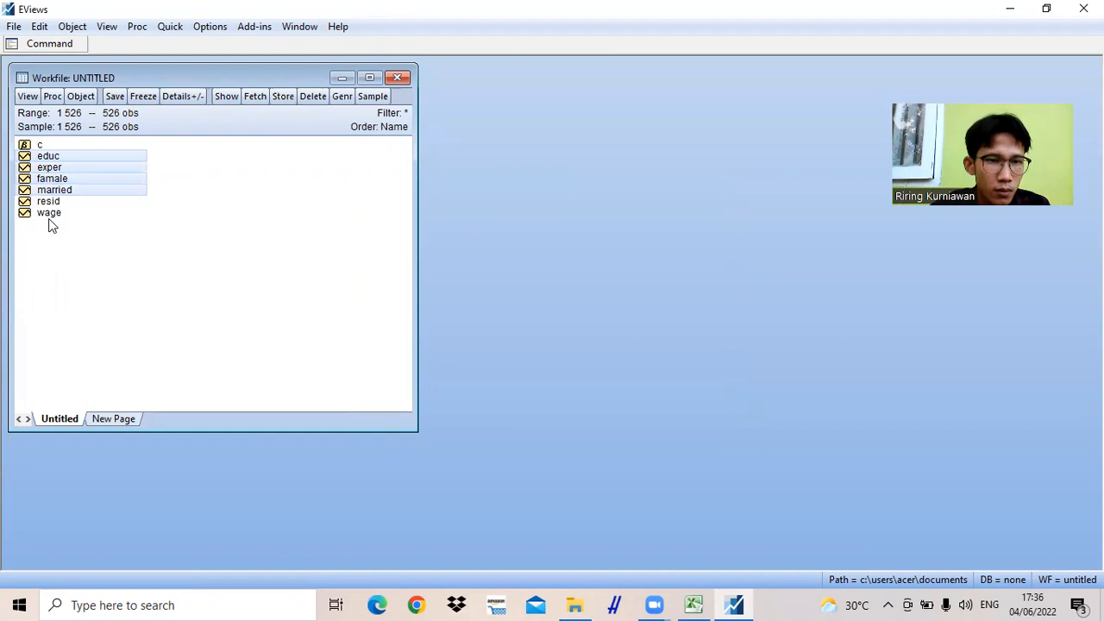
left_click(50, 217, "ctrl")
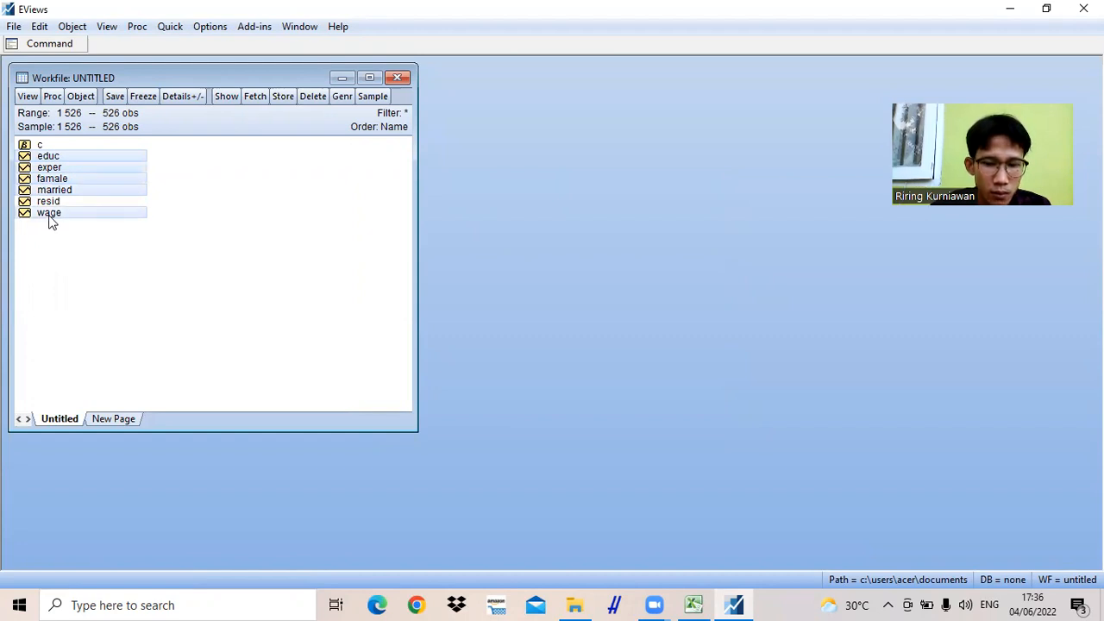
right_click(49, 218)
mouse_move(81, 229)
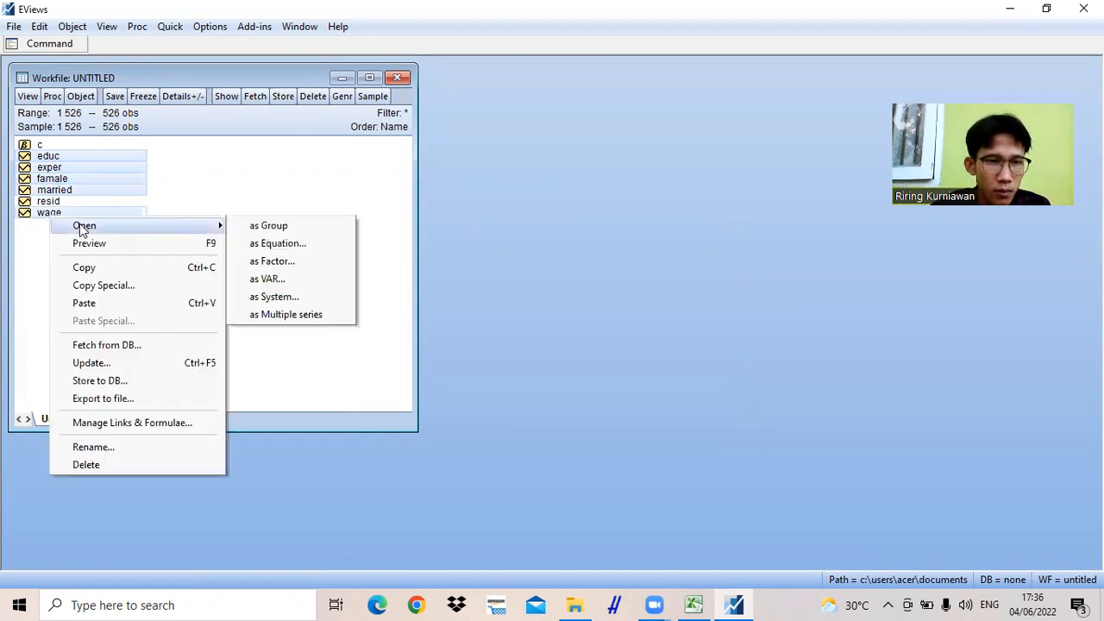
left_click(262, 227)
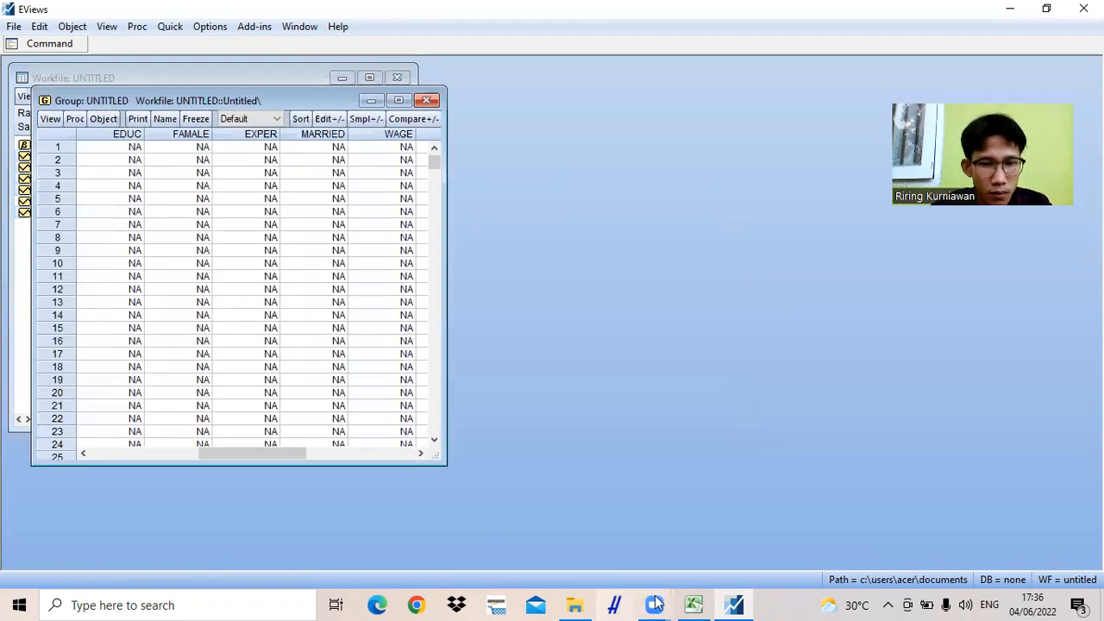
- Switch to the Data workbook in Excel and copy the educ values in cells B2 to B527
mouse_move(667, 601)
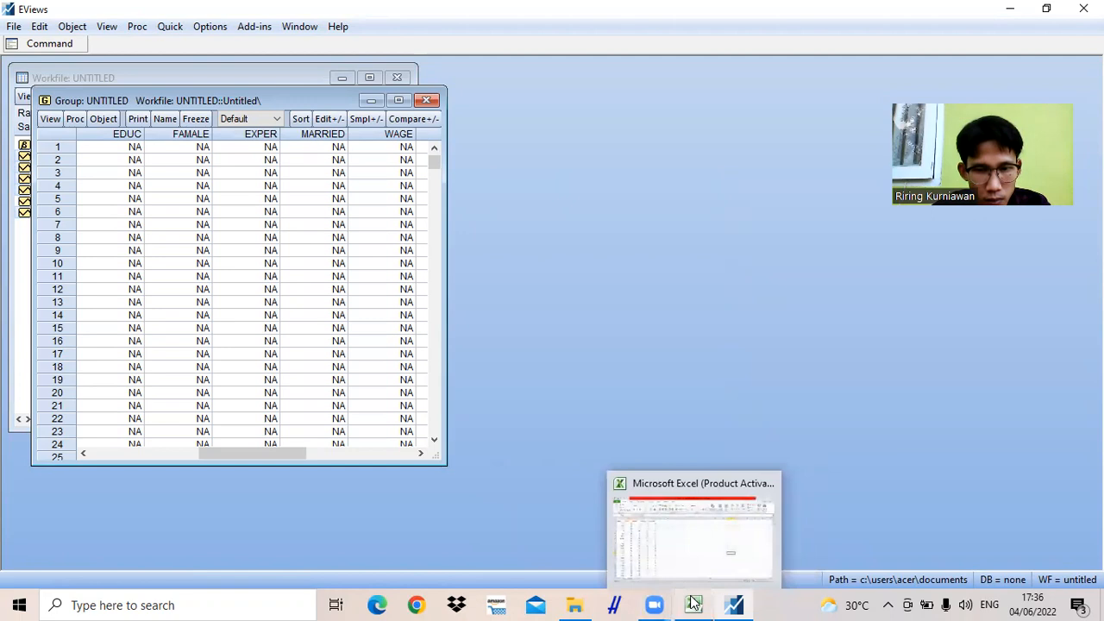
left_click(693, 602)
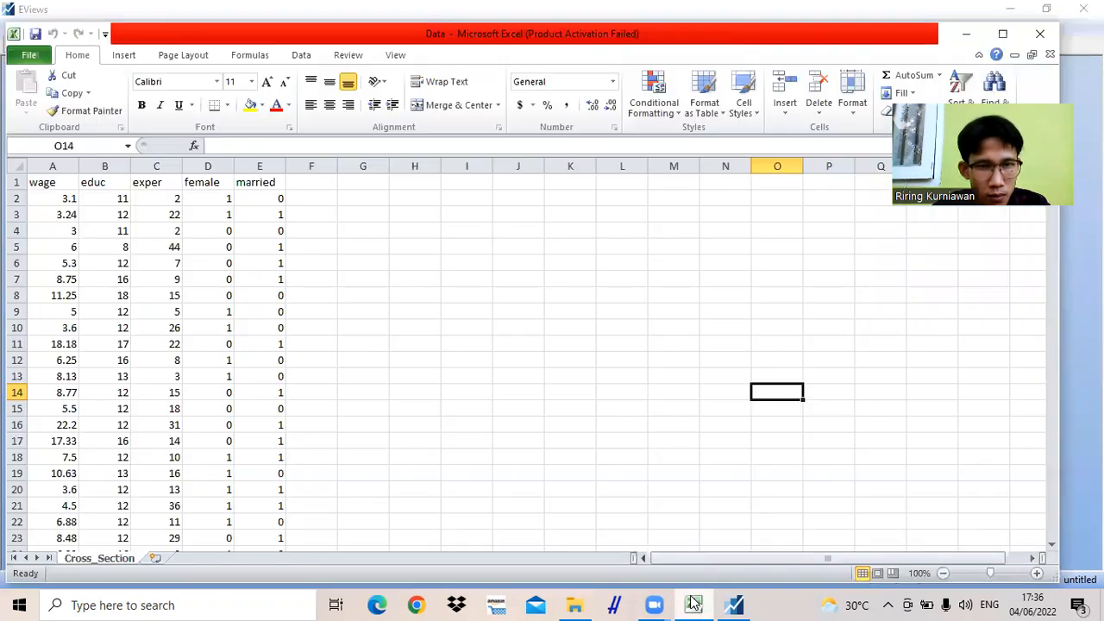
left_click(95, 202)
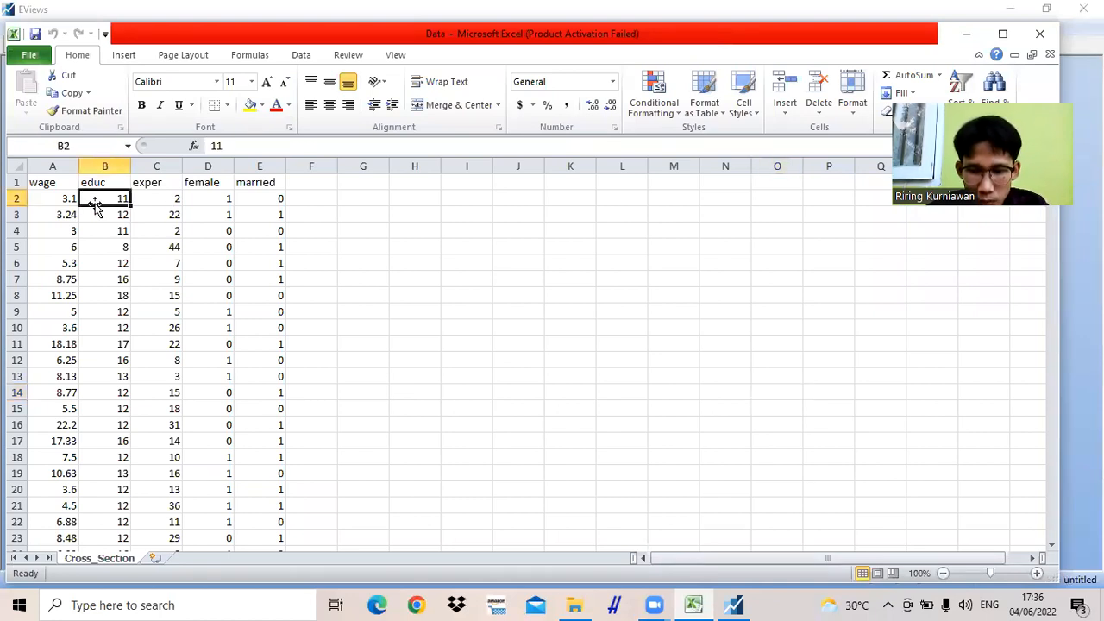
left_click_drag(95, 202, 83, 177)
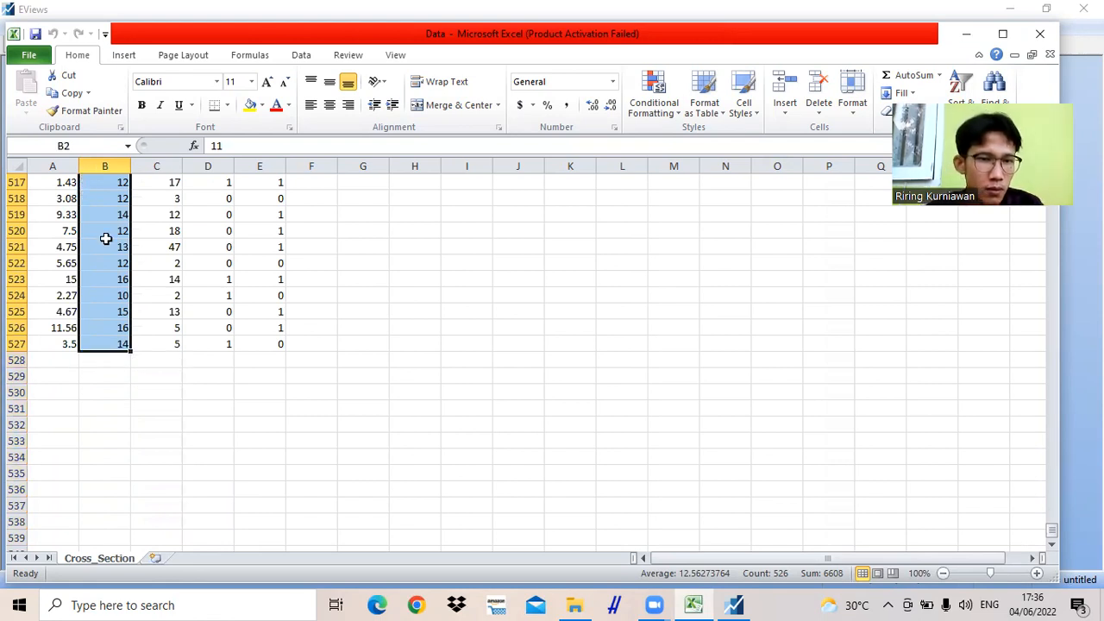
key("ctrl+c")
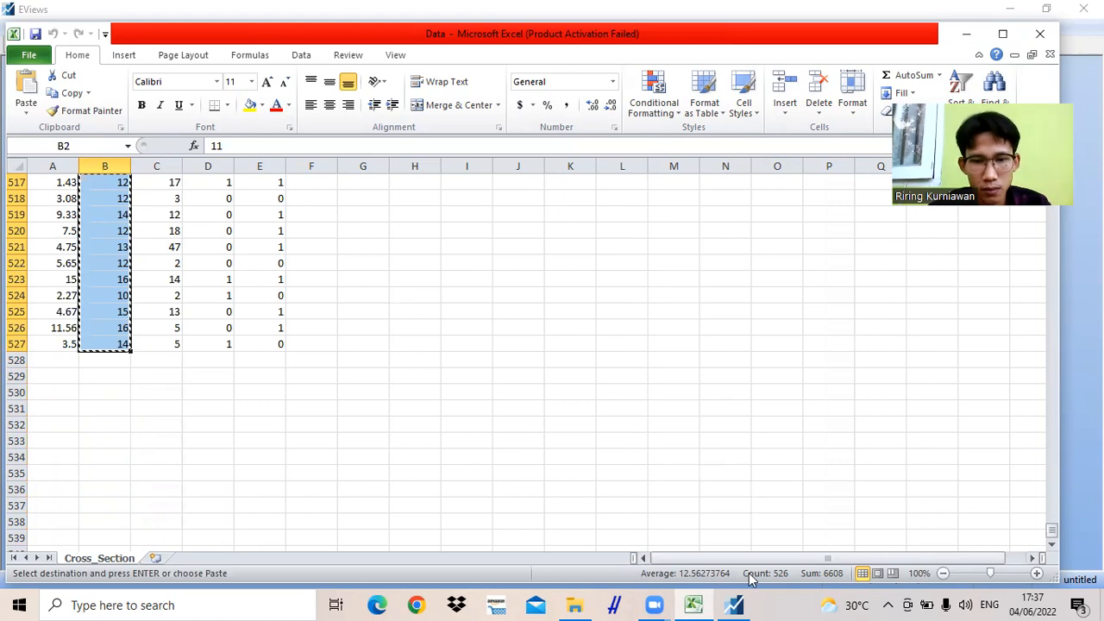
- Return to EViews and paste the copied values into the EDUC column from observation 1, allowing the switch to edit mode
left_click(734, 605)
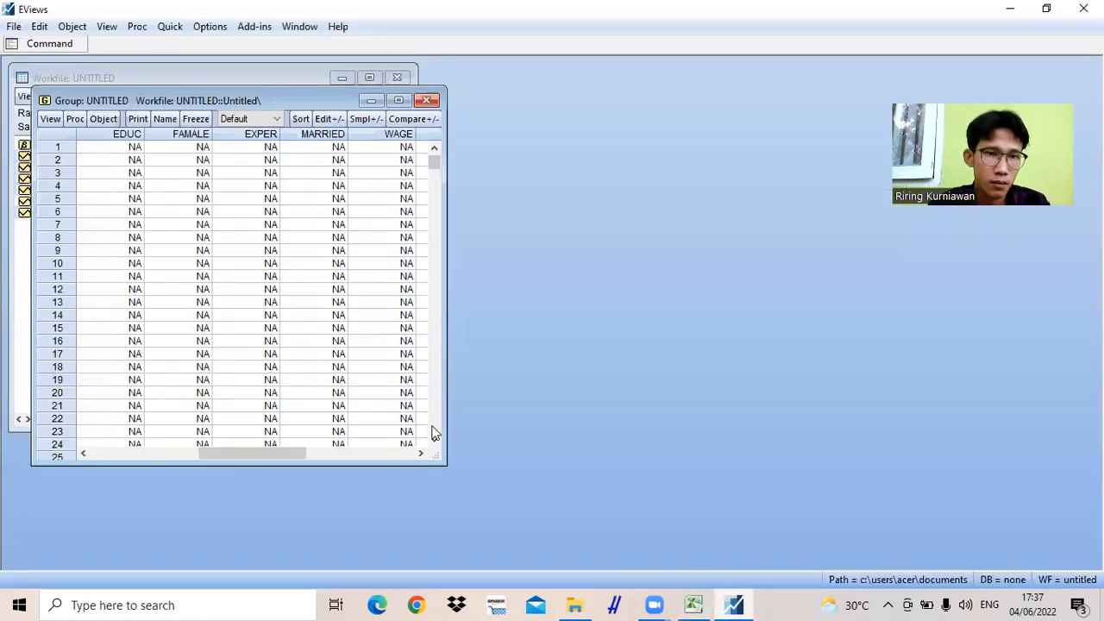
left_click(88, 150)
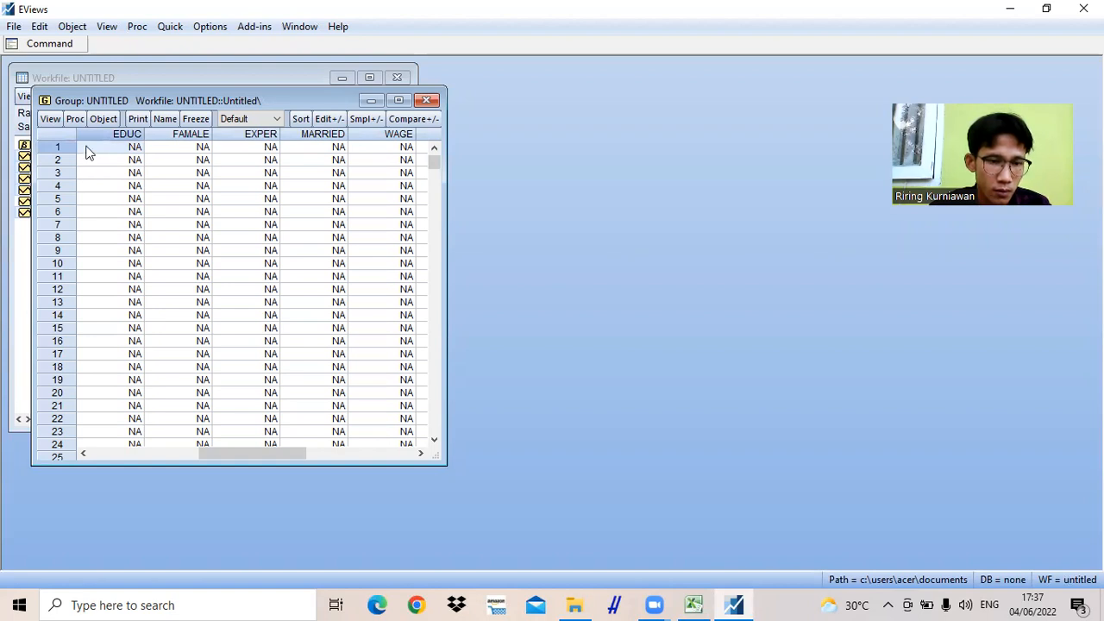
key("ctrl+v")
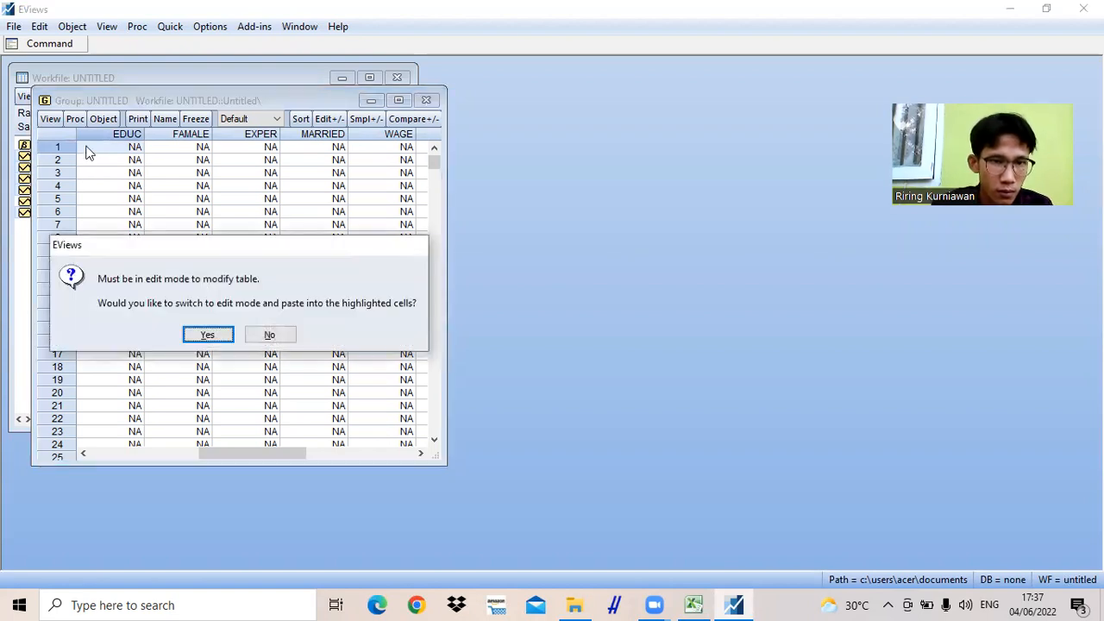
left_click(207, 335)
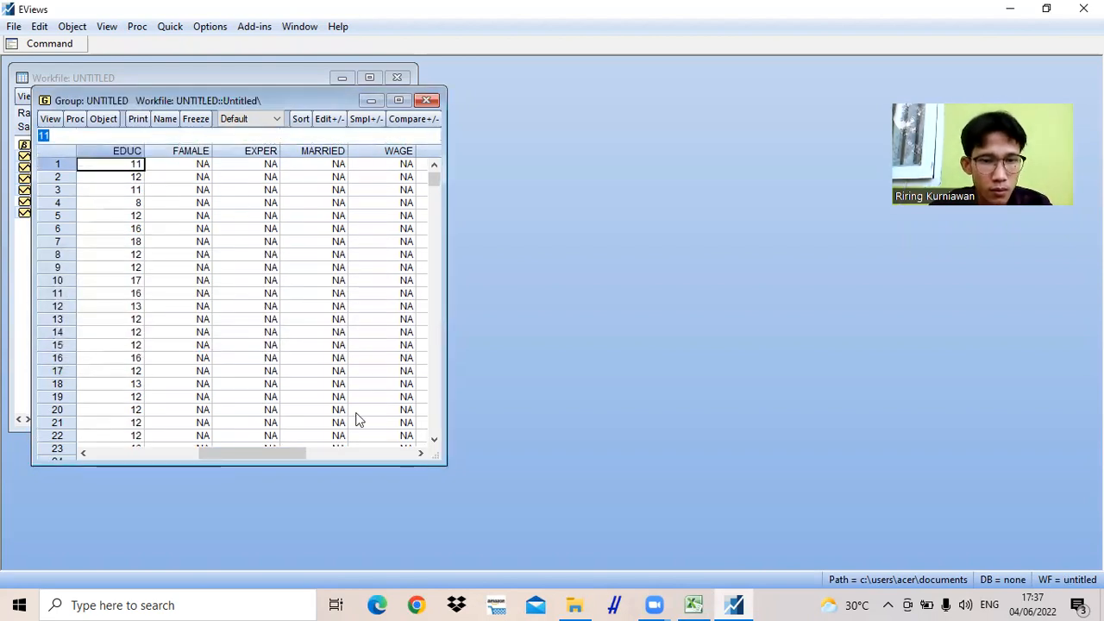
- Switch to Excel and copy the female values in cells D2 to D527
left_click(694, 605)
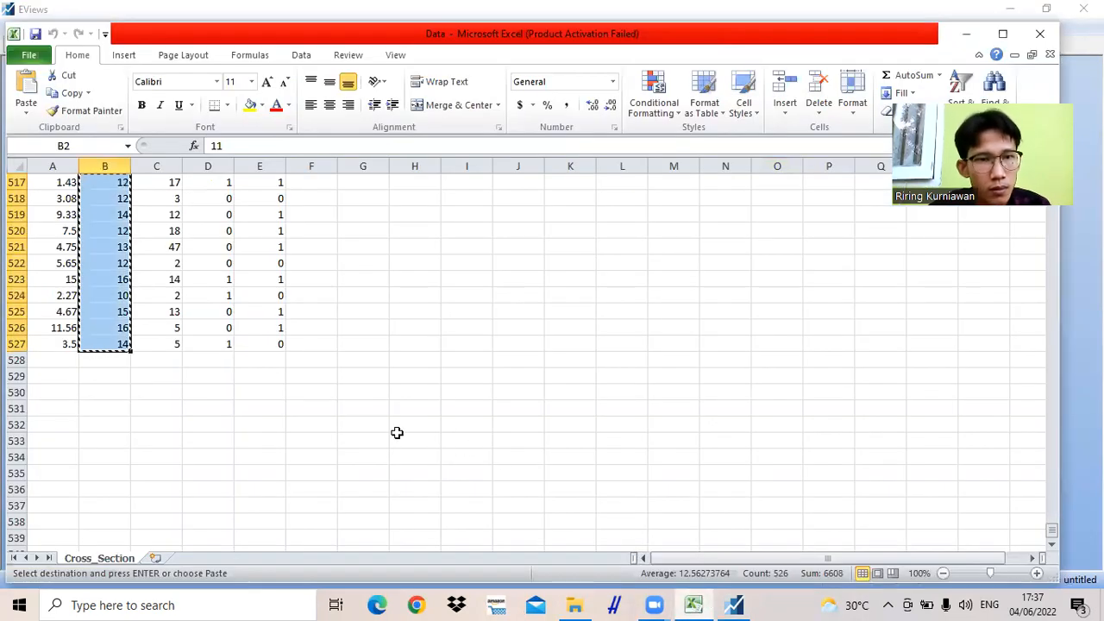
key("ctrl+Up")
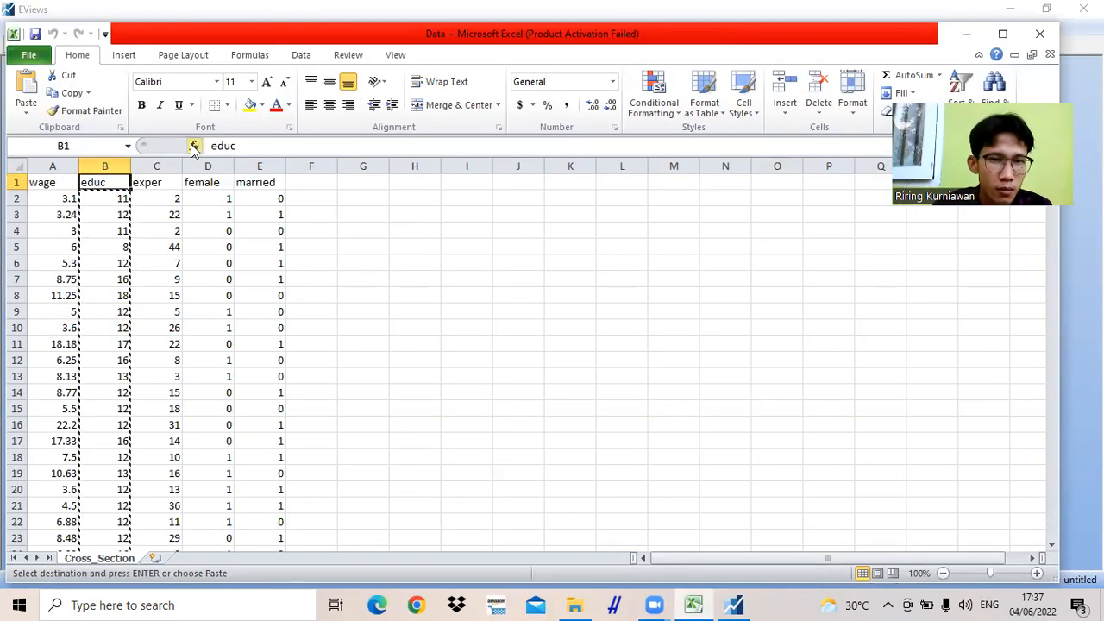
left_click(202, 203)
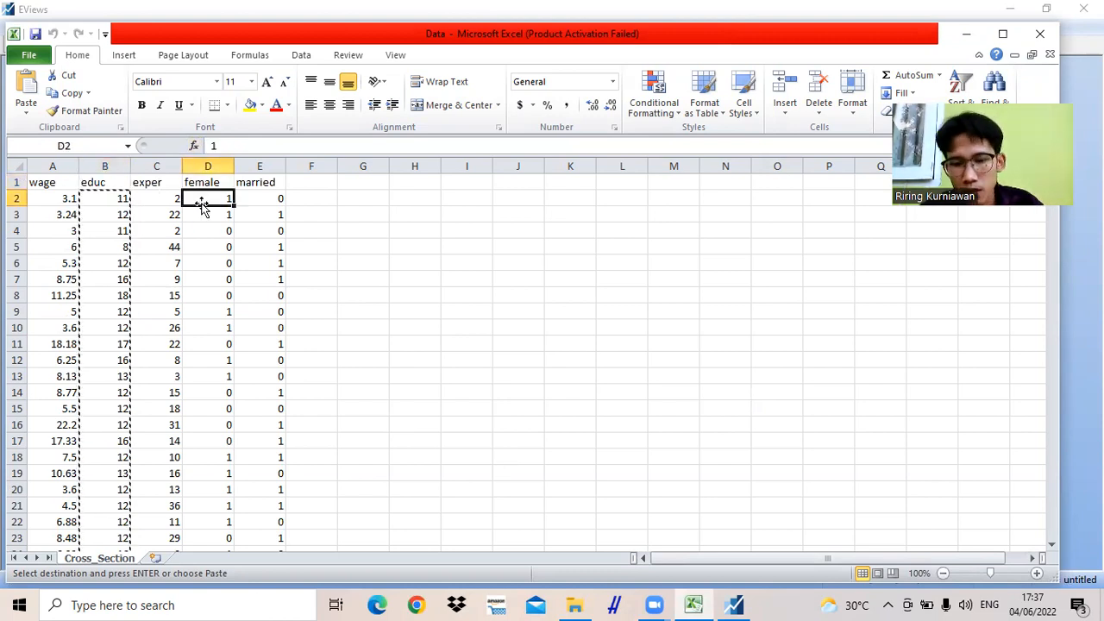
left_click_drag(202, 205, 201, 210)
left_click_drag(201, 202, 233, 550)
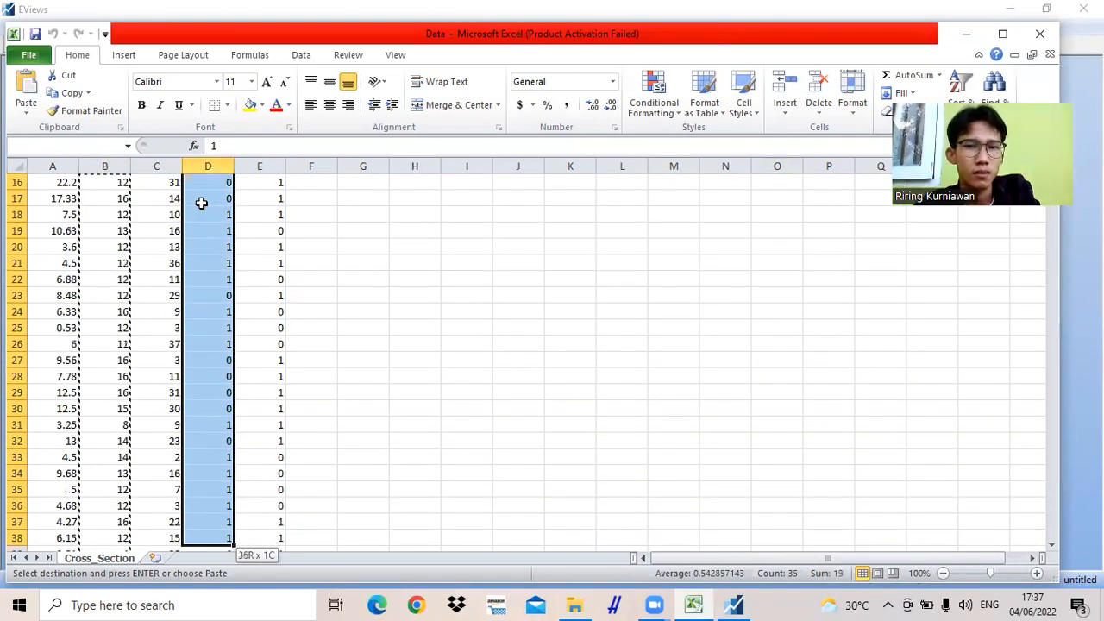
left_click_drag(201, 203, 201, 203)
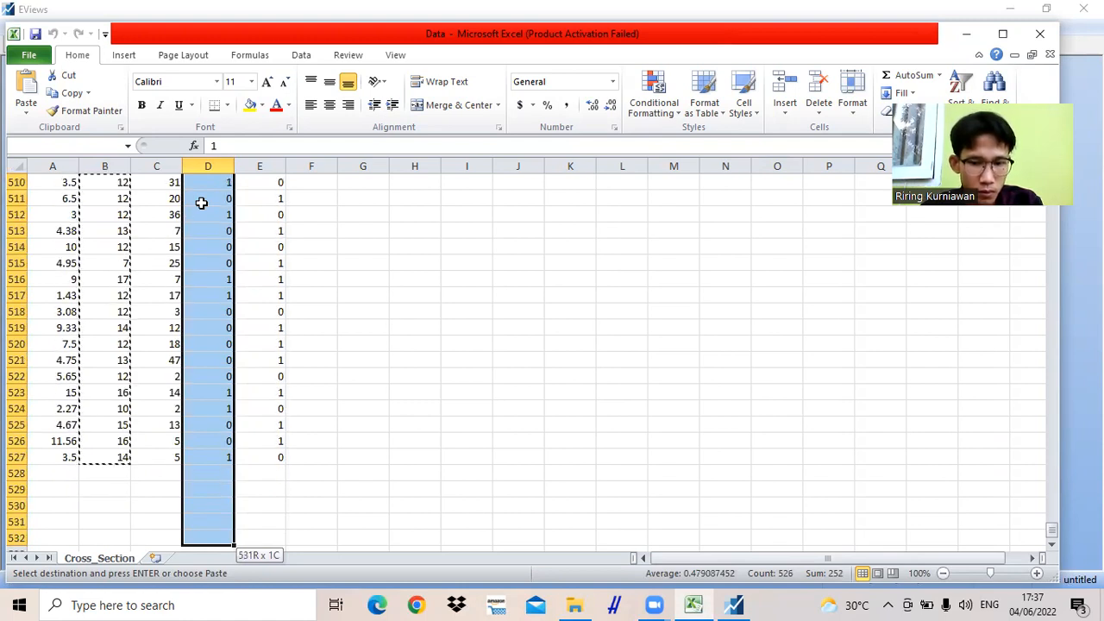
key("shift+Up")
key("shift+Up")
key("shift+Up")
key("shift+Up")
key("shift+Up")
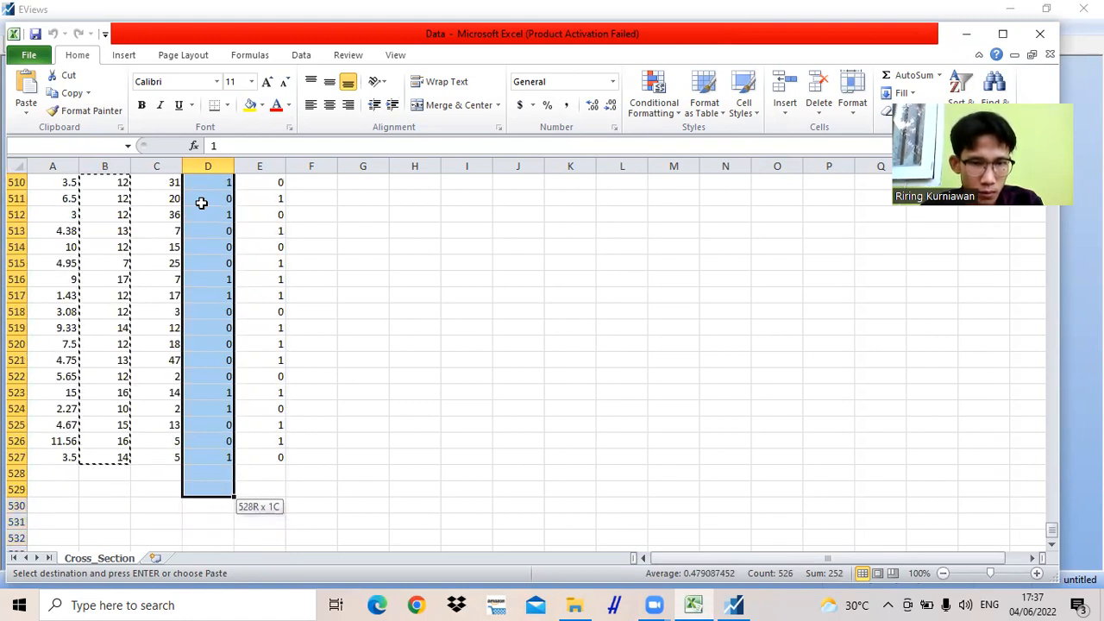
left_click_drag(201, 203, 201, 202)
key("ctrl+c")
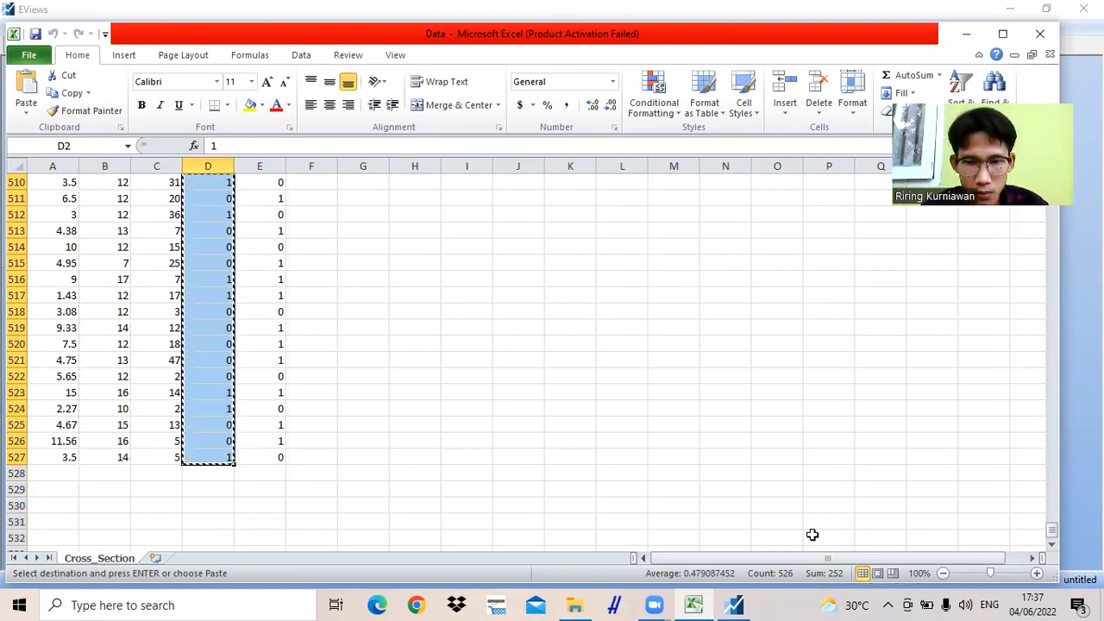
- Return to EViews and paste the copied female values into the FAMALE column starting at observation 1
left_click(735, 605)
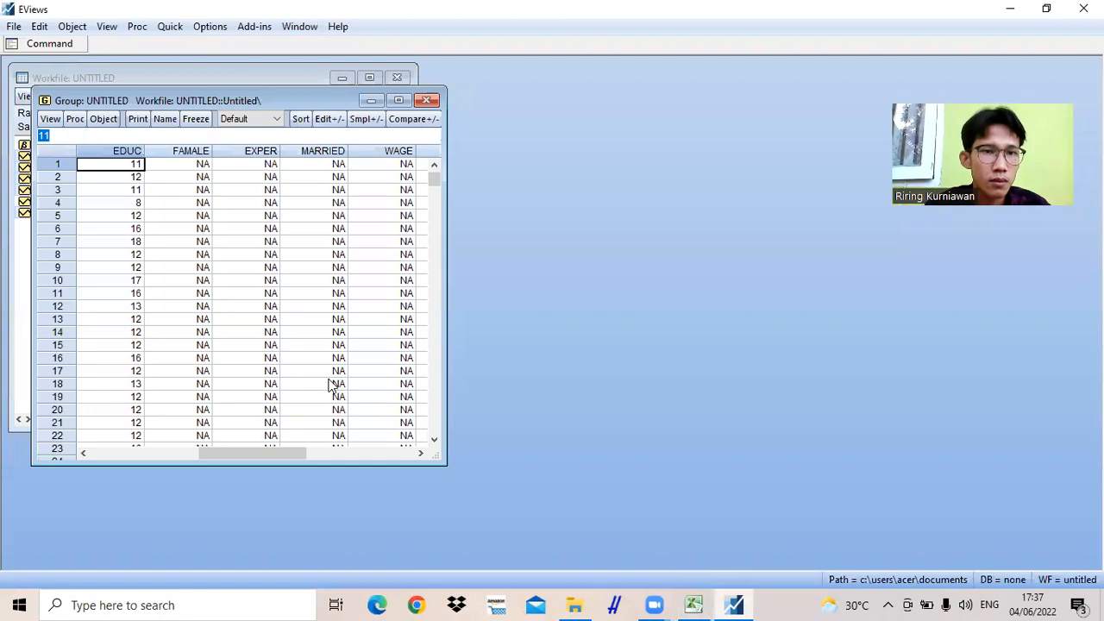
left_click(180, 166)
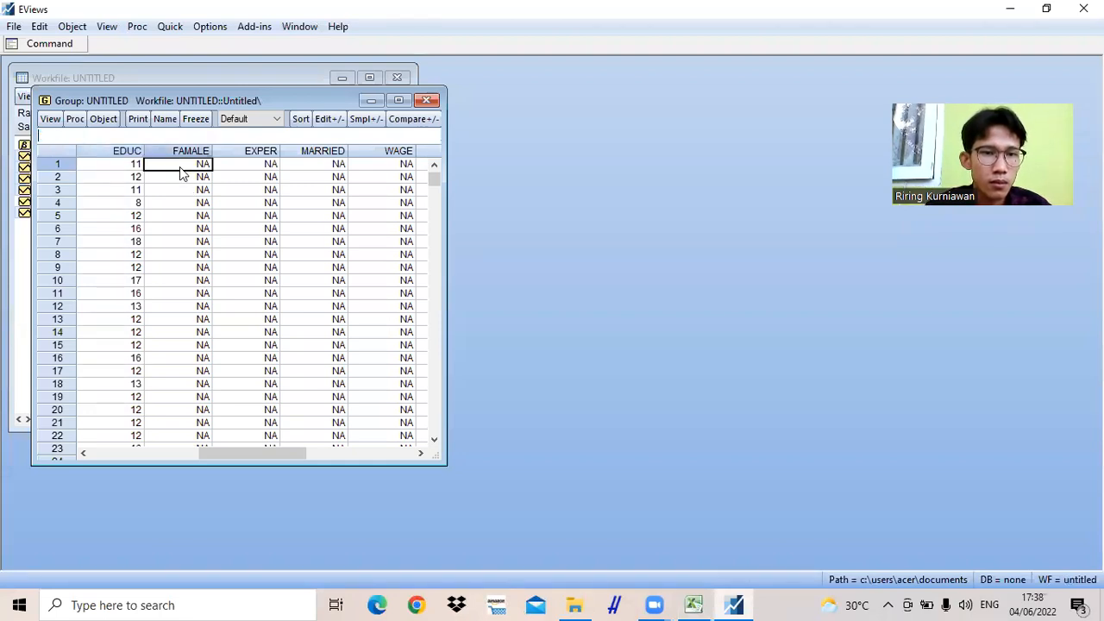
key("ctrl+v")
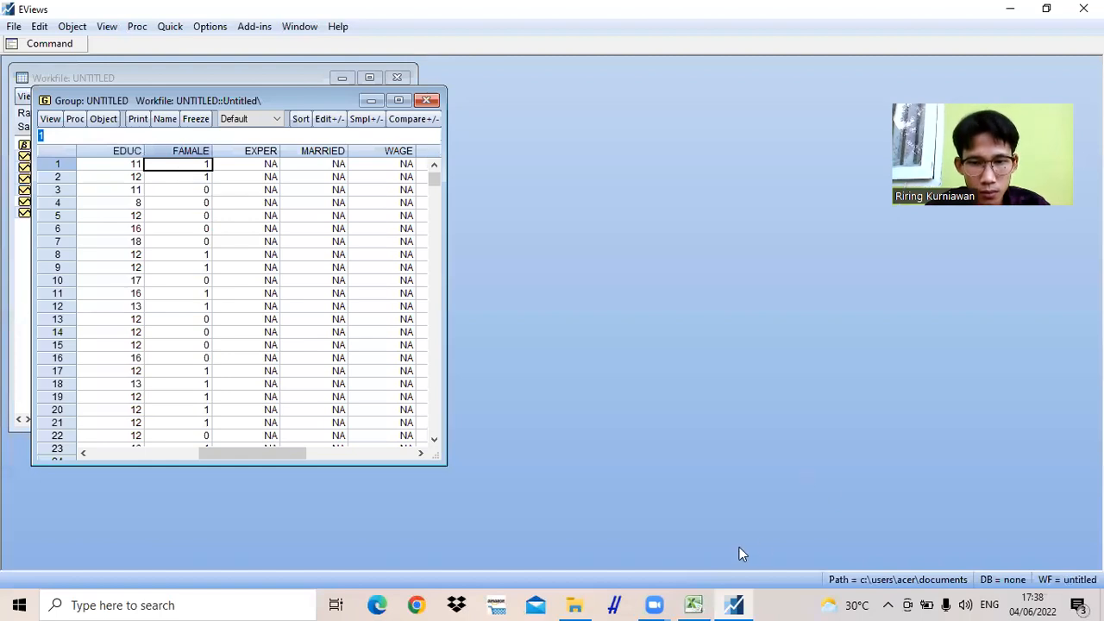
- Switch to Excel and copy the exper values in cells C2 to C527
left_click(695, 605)
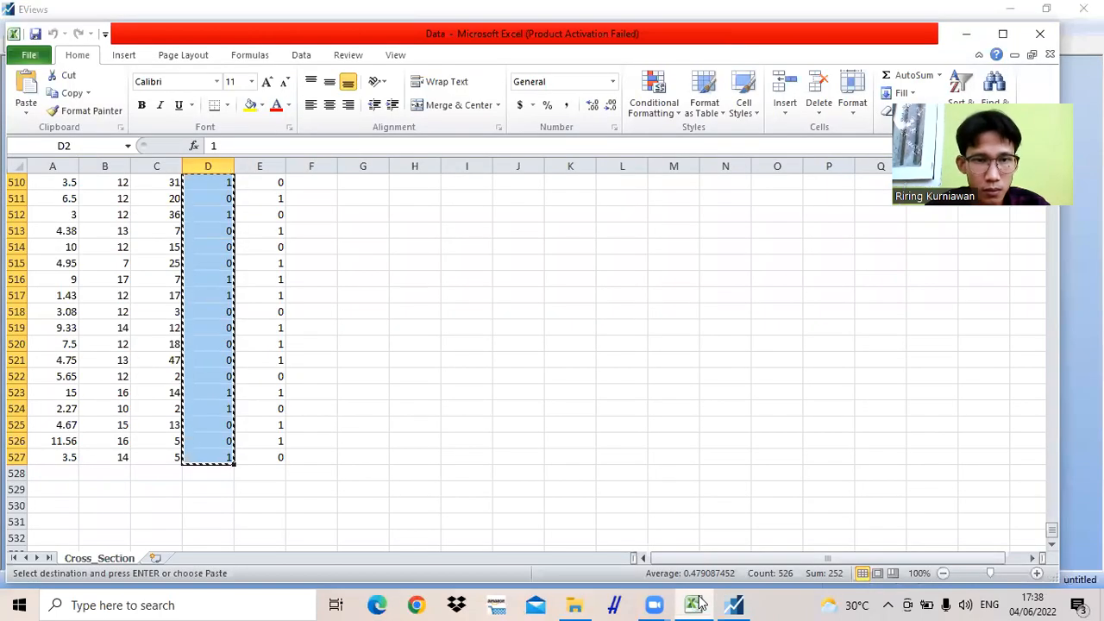
key("ctrl+Up")
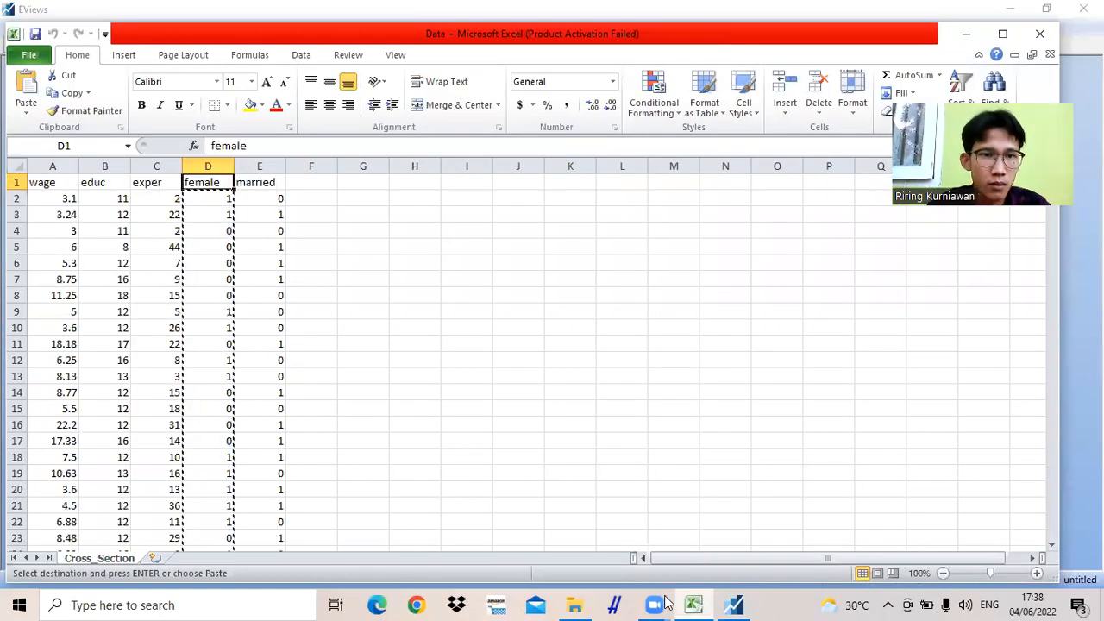
left_click(137, 203)
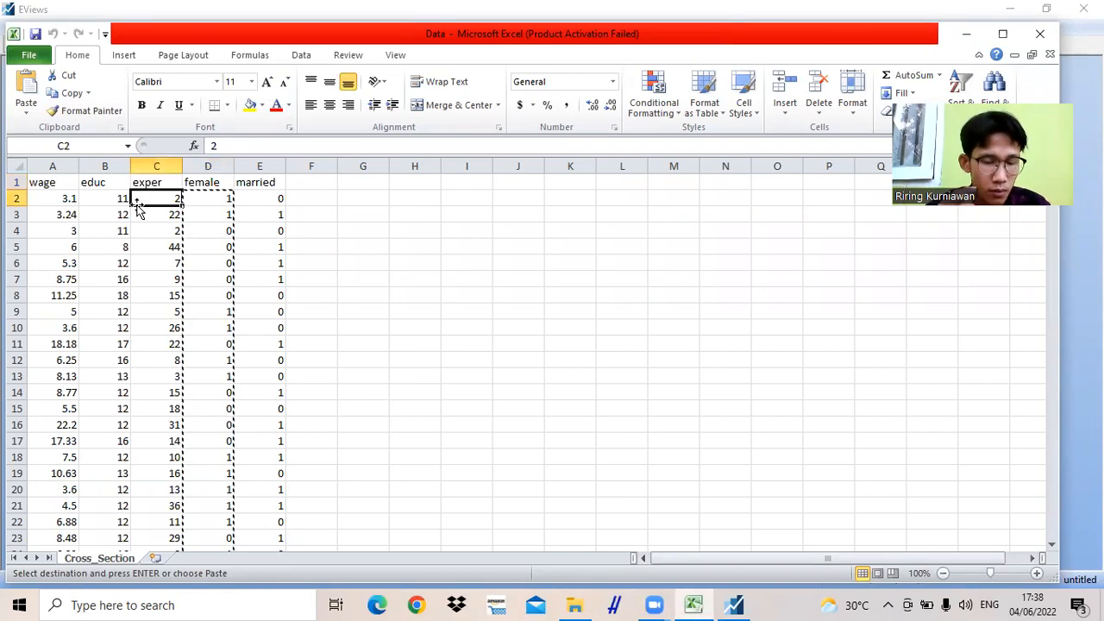
mouse_move(137, 207)
left_mouse_down()
mouse_move(138, 535)
mouse_move(136, 205)
left_mouse_up()
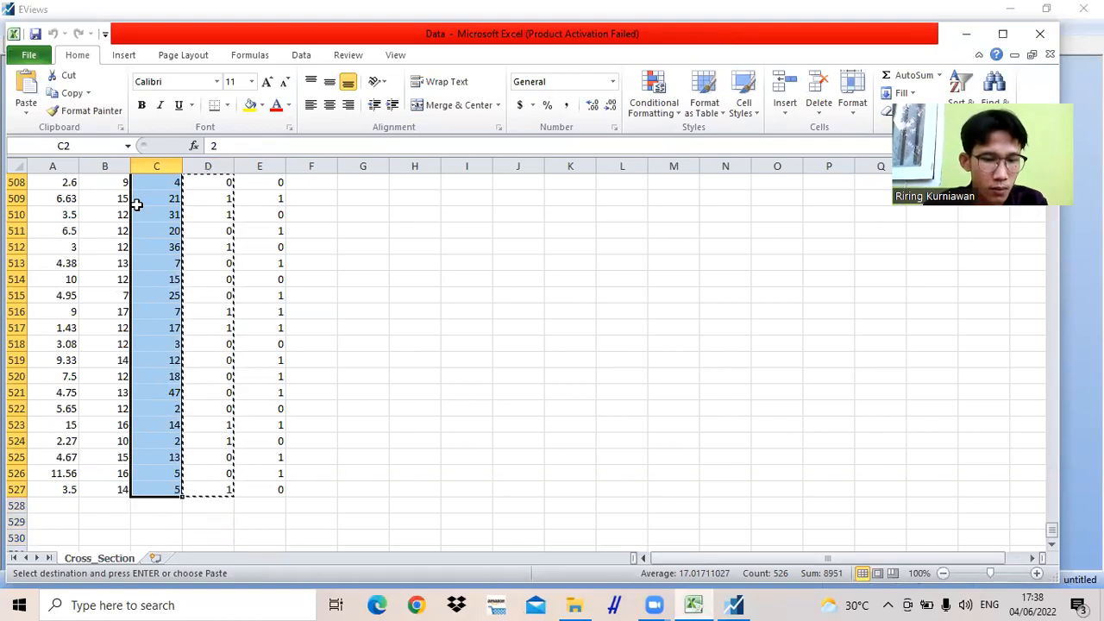
key("ctrl+c")
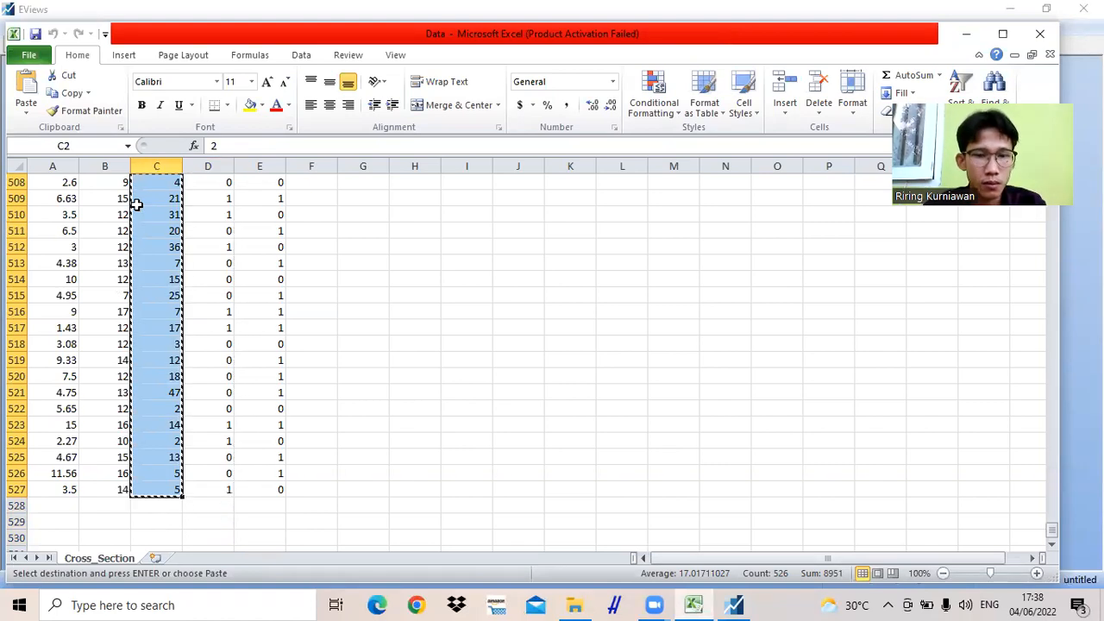
- Return to EViews and paste the copied exper values into the EXPER column starting at observation 1
left_click(736, 605)
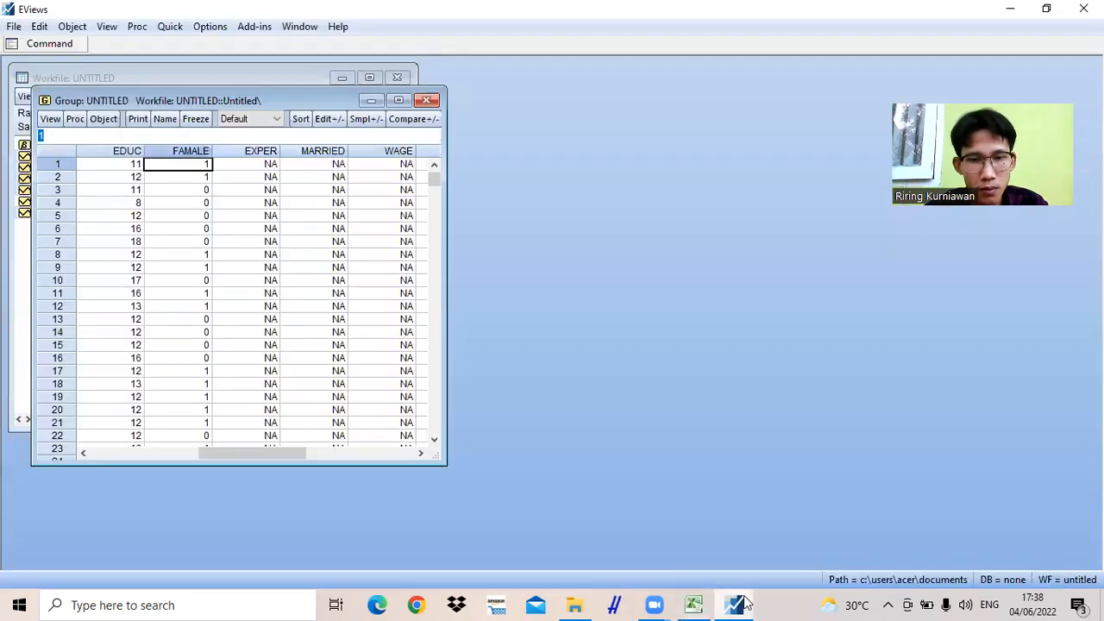
left_click(238, 168)
key("ctrl+v")
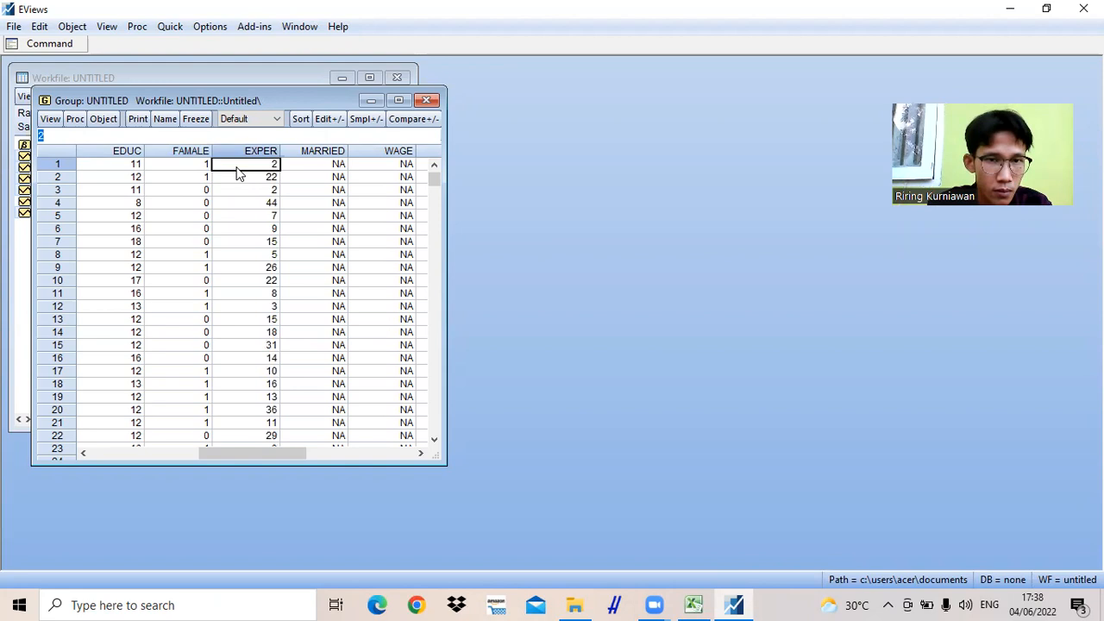
- Switch to Excel and copy the married values in cells E2 to E527
left_click(703, 602)
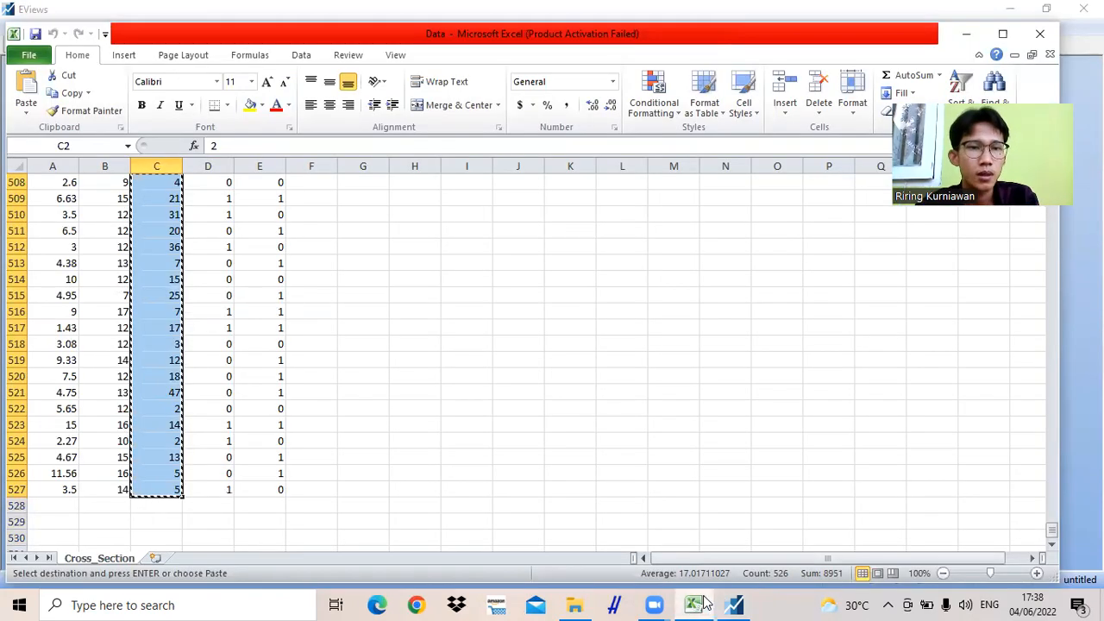
key("Up")
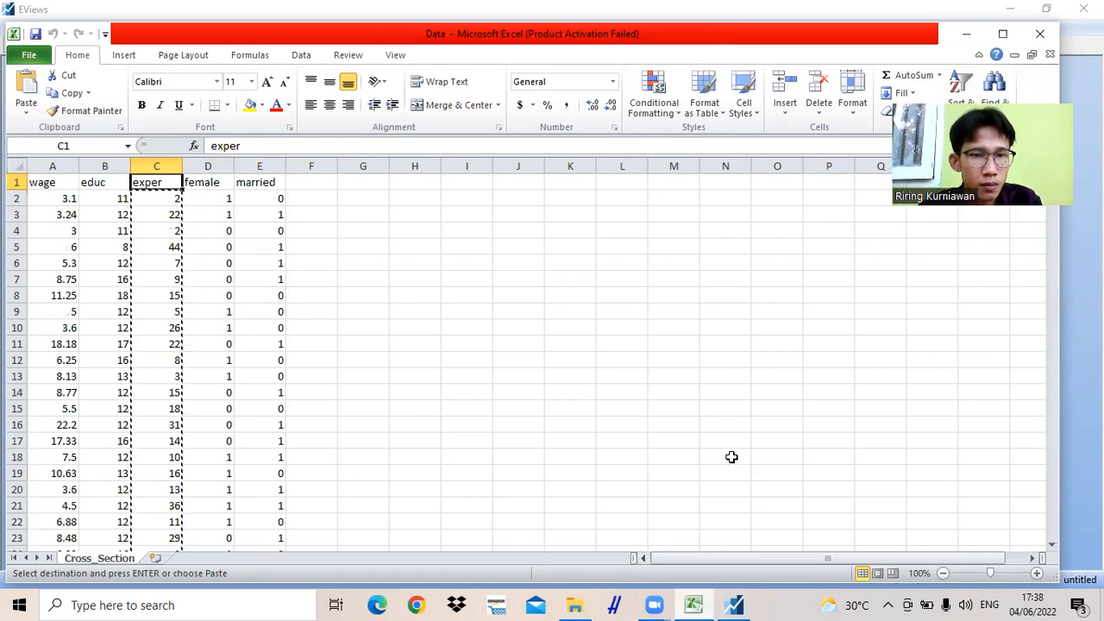
left_click(272, 198)
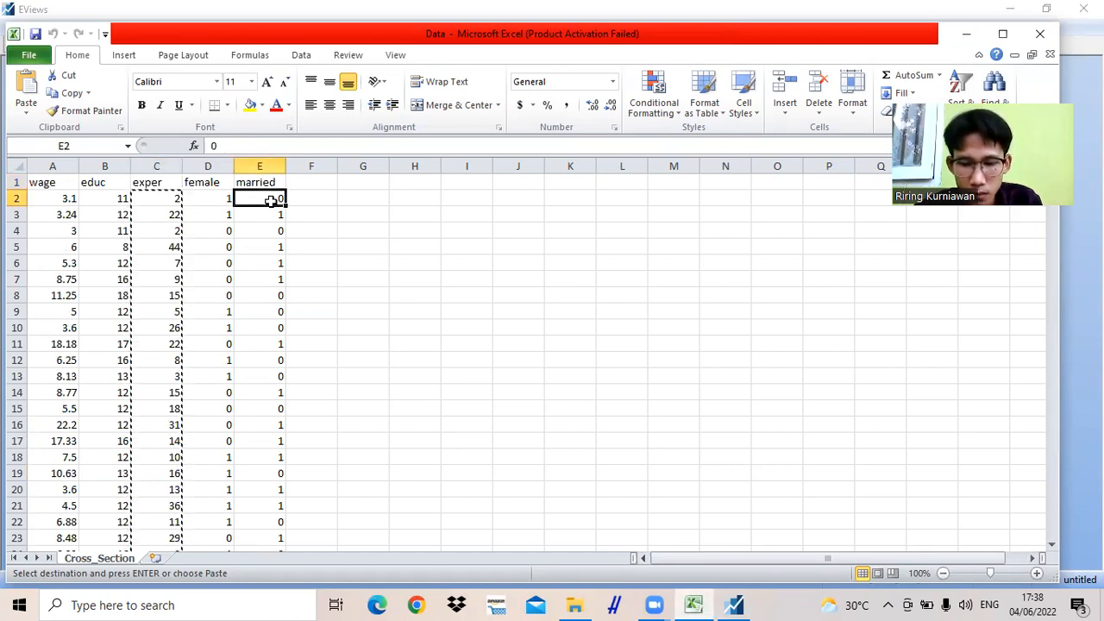
key("shift+Down")
key("shift+Down")
key("shift+Down")
key("shift+Down")
key("shift+Down")
key("shift+Down")
key("shift+Down")
key("shift+Down")
key("shift+Down")
key("shift+Down")
key("shift+Down")
key("shift+Down")
key("shift+Down")
key("shift+Down")
key("shift+Down")
key("shift+Down")
key("shift+Down")
key("shift+Down")
key("shift+Down")
key("shift+Down")
key("shift+Down")
key("shift+Down")
key("shift+Down")
key("shift+Down")
key("shift+Down")
key("shift+Down")
key("shift+Down")
key("shift+Down")
key("shift+Down")
key("shift+Down")
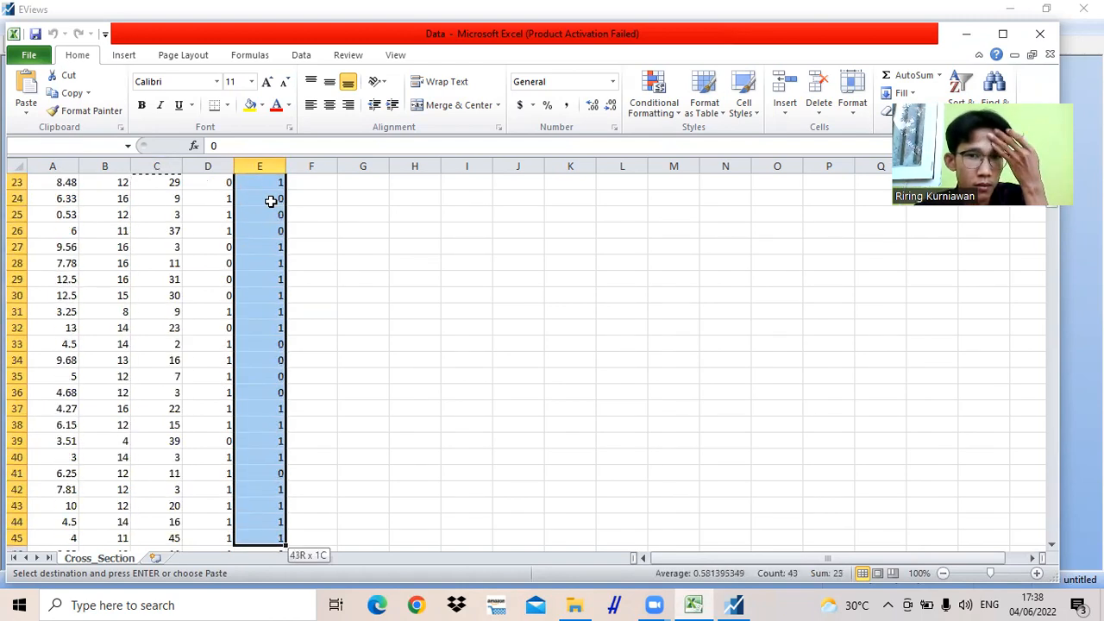
key("shift+Down")
key("shift+Down")
key("shift+Down")
key("shift+Down")
key("shift+Down")
key("shift+Down")
key("shift+Down")
key("shift+Down")
key("shift+Down")
key("shift+Down")
key("shift+Down")
key("shift+Down")
key("shift+Down")
key("shift+Down")
key("shift+Down")
key("shift+Down")
key("shift+Down")
key("shift+Down")
key("shift+Down")
key("shift+Down")
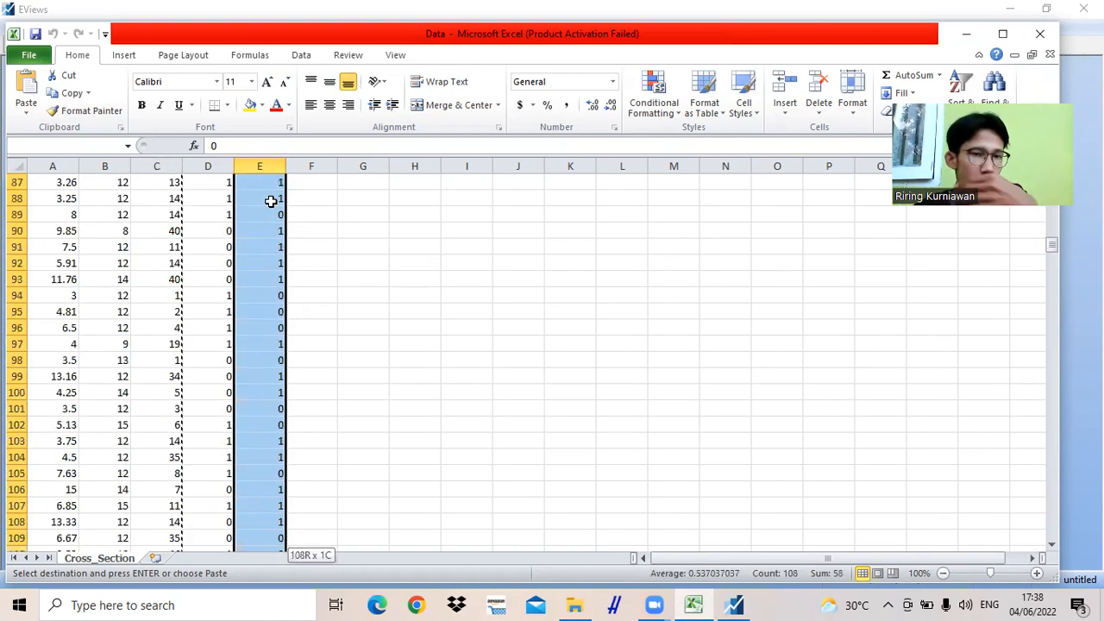
key("shift+Down")
key("shift+Down")
key("shift+Down")
key("shift+Down")
key("shift+Down")
key("shift+Down")
key("shift+Down")
key("shift+Down")
key("shift+Down")
key("shift+Down")
key("shift+Down")
key("shift+Down")
key("shift+Down")
key("shift+Down")
key("shift+Down")
key("shift+Down")
key("shift+Down")
key("shift+Down")
key("shift+Down")
key("shift+Down")
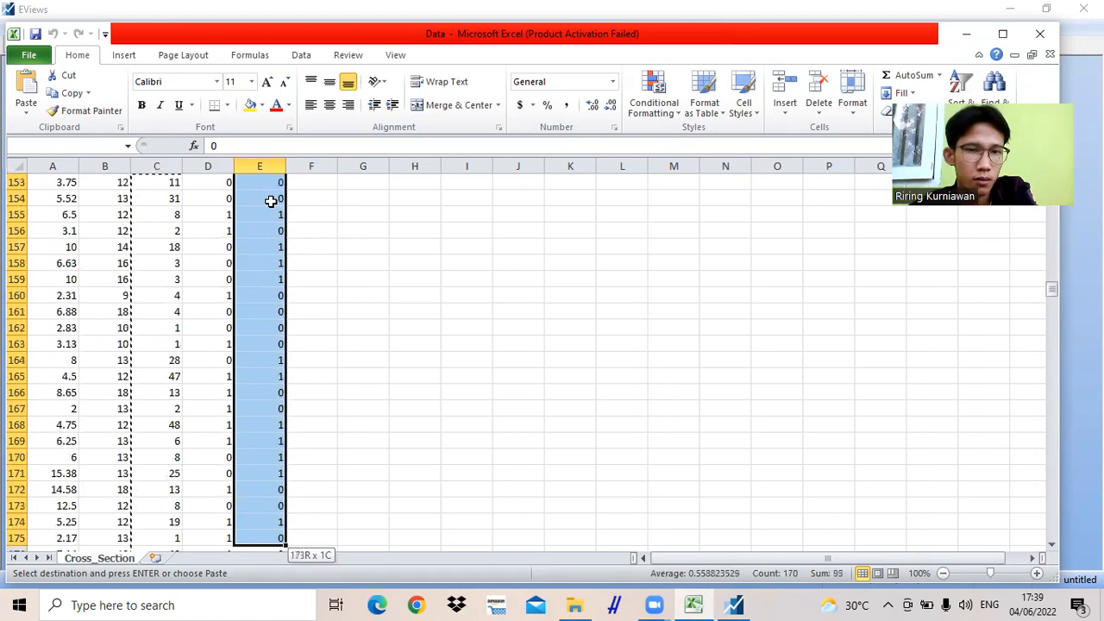
key("shift+Down")
key("shift+Down")
key("shift+Down")
key("shift+Down")
key("shift+Down")
key("shift+Down")
key("shift+Down")
key("shift+Down")
key("shift+Down")
key("shift+Down")
key("shift+Down")
key("shift+Down")
key("shift+Down")
key("shift+Down")
key("shift+Down")
key("shift+Down")
key("shift+Down")
key("shift+Down")
key("shift+Down")
key("shift+Down")
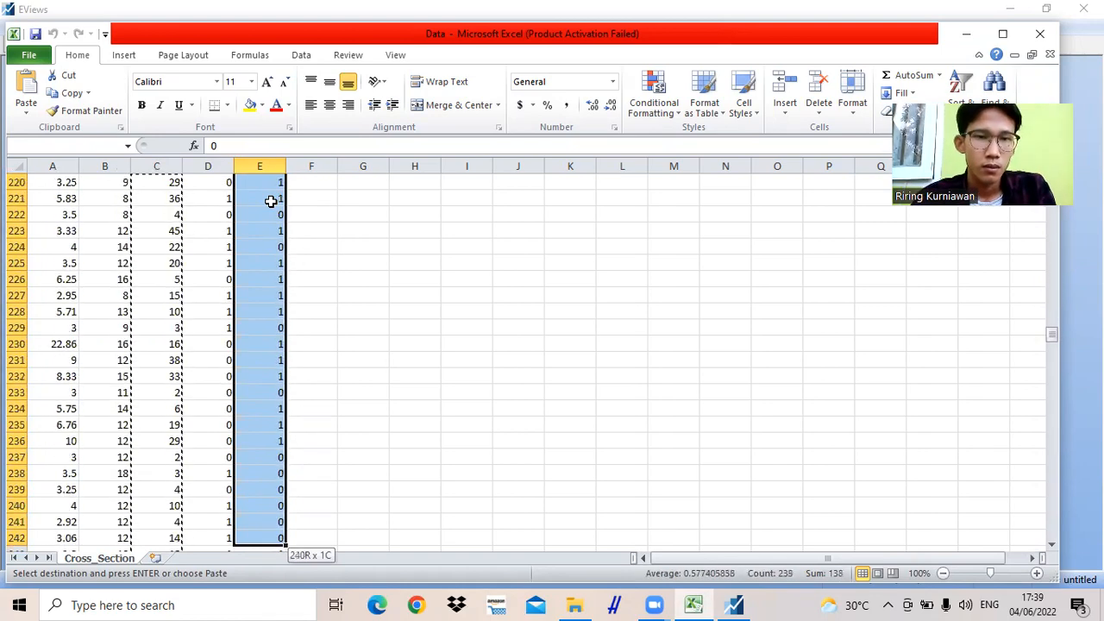
key("shift+Down")
key("shift+Down")
key("shift+Down")
key("shift+Down")
key("shift+Down")
key("shift+Down")
key("shift+Down")
key("shift+Down")
key("shift+Down")
key("shift+Down")
key("shift+Down")
key("shift+Down")
key("shift+Down")
key("shift+Down")
key("shift+Down")
key("shift+Down")
key("shift+Down")
key("shift+Down")
key("shift+Down")
key("shift+Down")
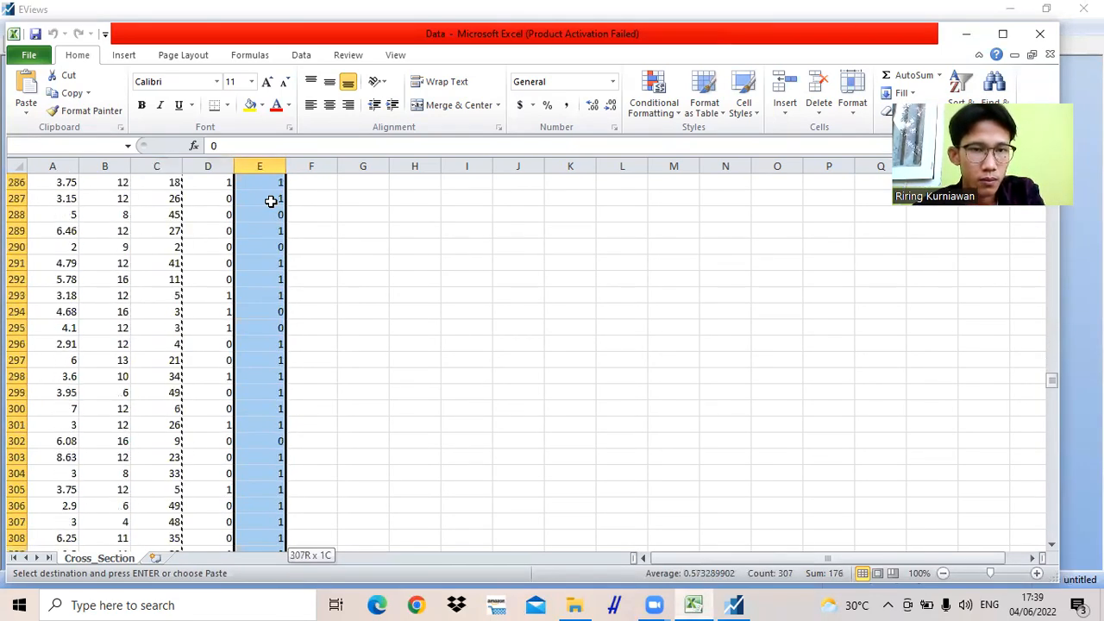
key("shift+Down")
key("shift+Down")
key("shift+Down")
key("shift+Down")
key("shift+Down")
key("shift+Down")
key("shift+Down")
key("shift+Down")
key("shift+Down")
key("shift+Down")
key("shift+Down")
key("shift+Down")
key("shift+Down")
key("shift+Down")
key("shift+Down")
key("shift+Down")
key("shift+Down")
key("shift+Down")
key("shift+Down")
key("shift+Down")
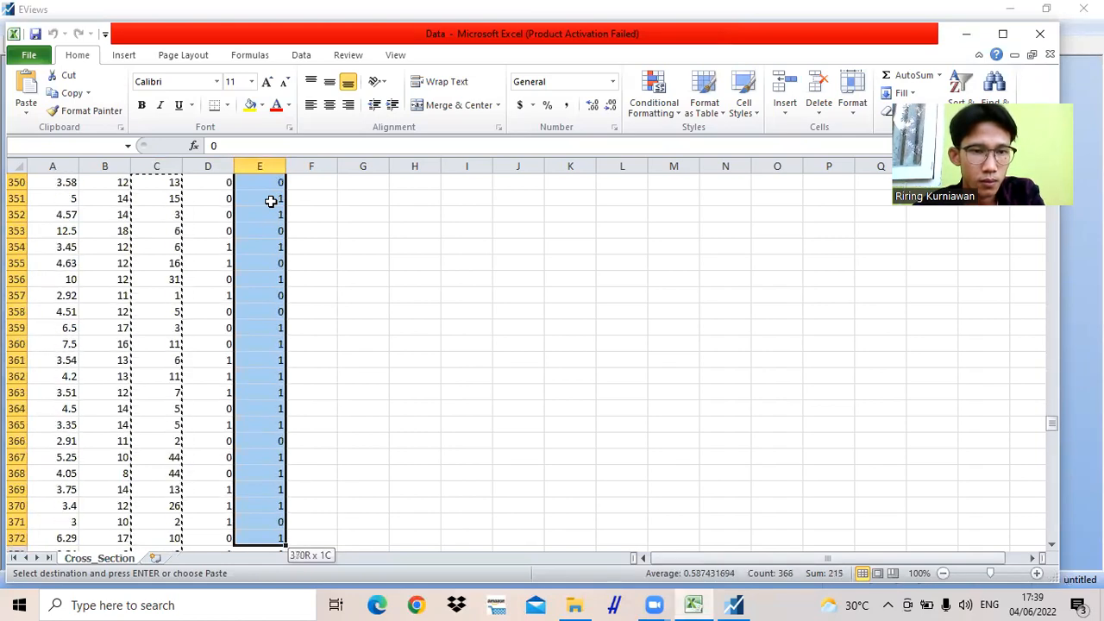
key("shift+Down")
key("shift+Down")
key("shift+Down")
key("shift+Down")
key("shift+Down")
key("shift+Down")
key("shift+Down")
key("shift+Down")
key("shift+Down")
key("shift+Down")
key("shift+Down")
key("shift+Down")
key("shift+Down")
key("shift+Down")
key("shift+Down")
key("shift+Down")
key("shift+Down")
key("shift+Down")
key("shift+Down")
key("shift+Down")
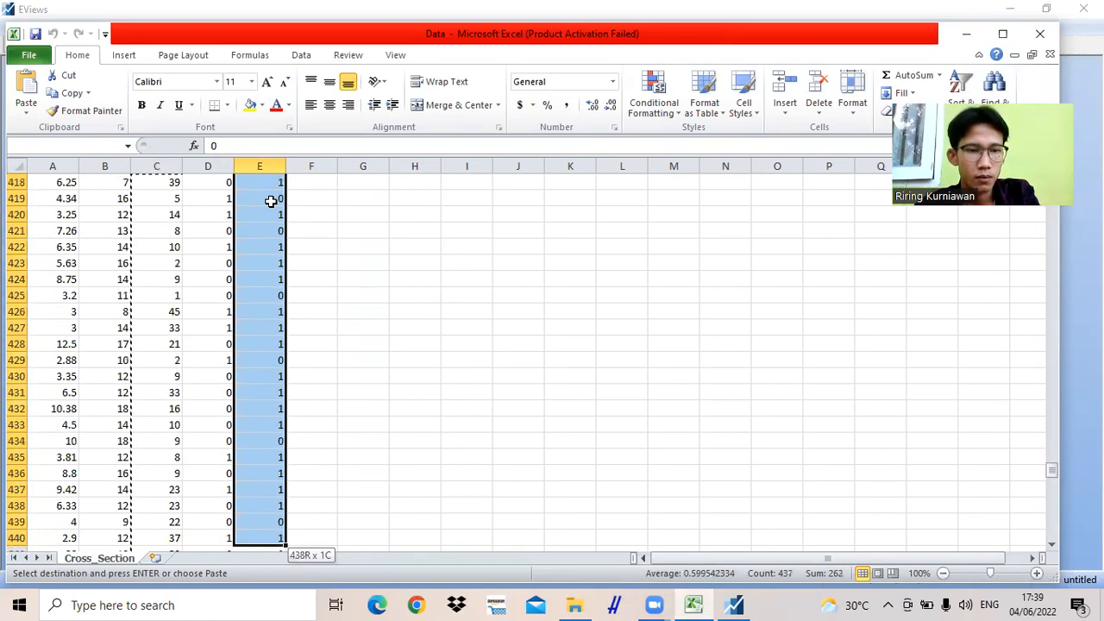
key("shift+Down")
key("shift+Down")
key("shift+Down")
key("shift+Down")
key("shift+Down")
key("shift+Down")
key("shift+Down")
key("shift+Down")
key("shift+Down")
key("shift+Down")
key("shift+Down")
key("shift+Down")
key("shift+Down")
key("shift+Down")
key("shift+Down")
key("shift+Down")
key("shift+Down")
key("shift+Down")
key("shift+Down")
key("shift+Down")
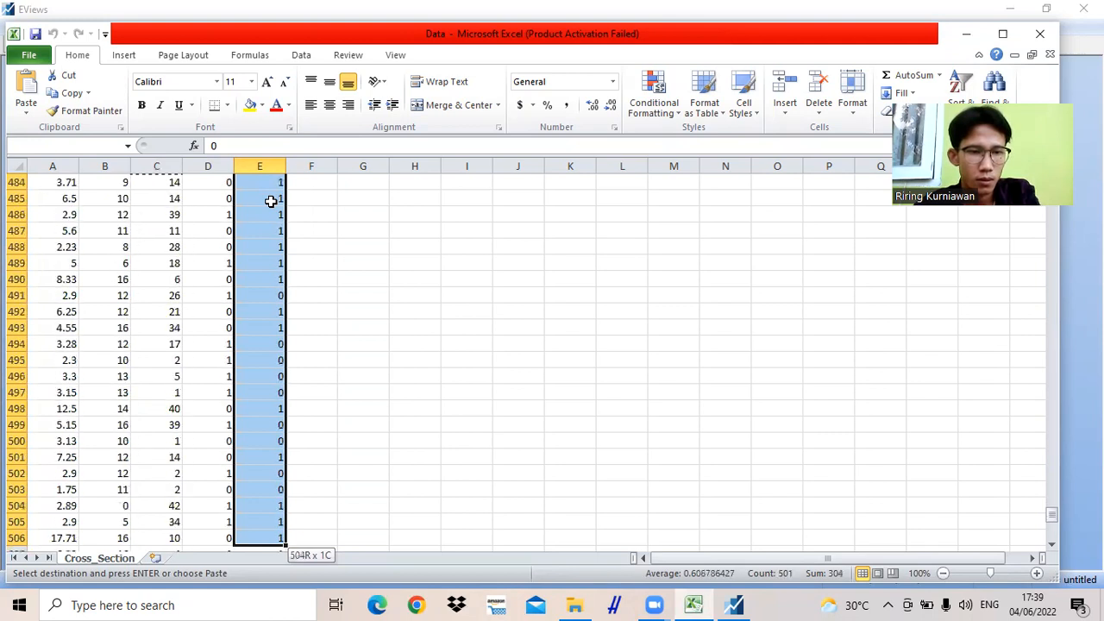
key("shift+Down")
key("shift+Down")
key("shift+Down")
key("shift+Down")
key("shift+Down")
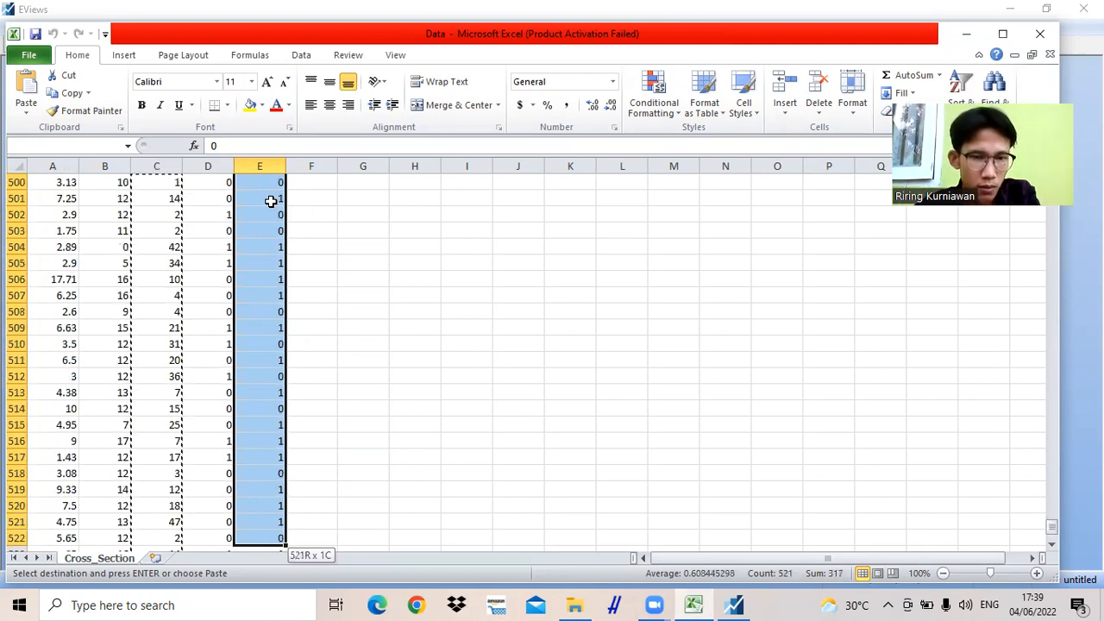
key("shift+Down")
key("shift+Down")
key("shift+Down")
key("shift+Down")
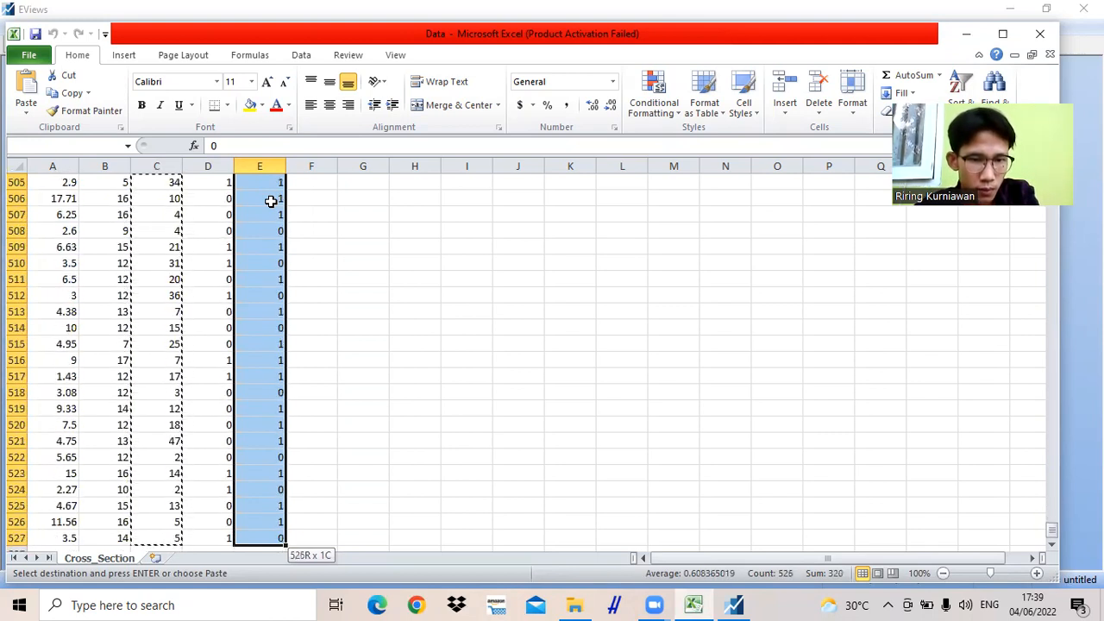
key("shift+Up")
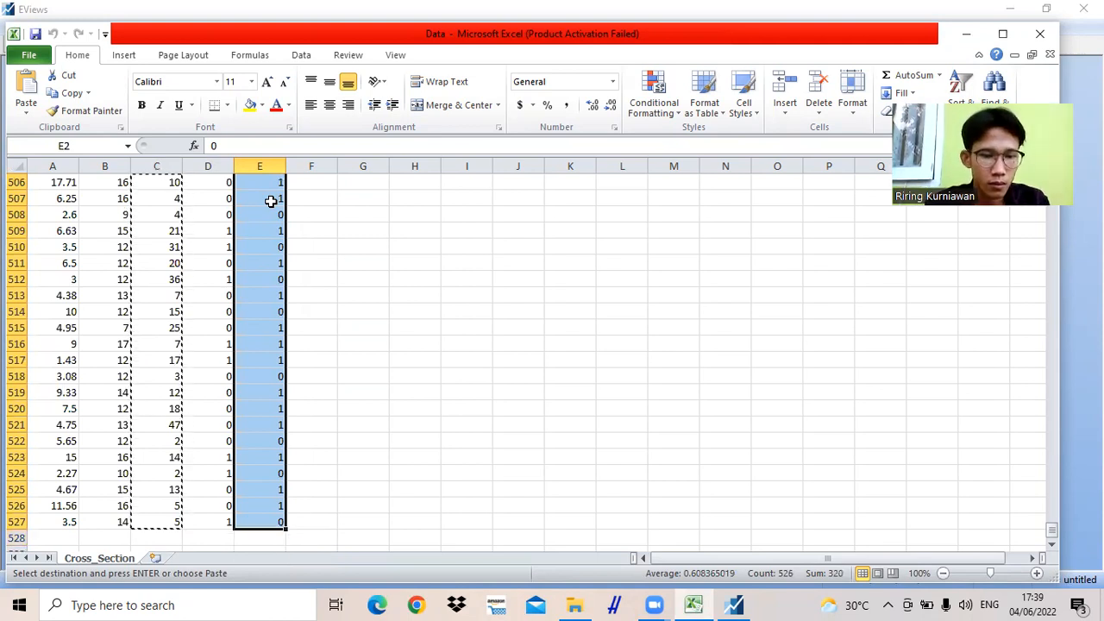
key("ctrl+c")
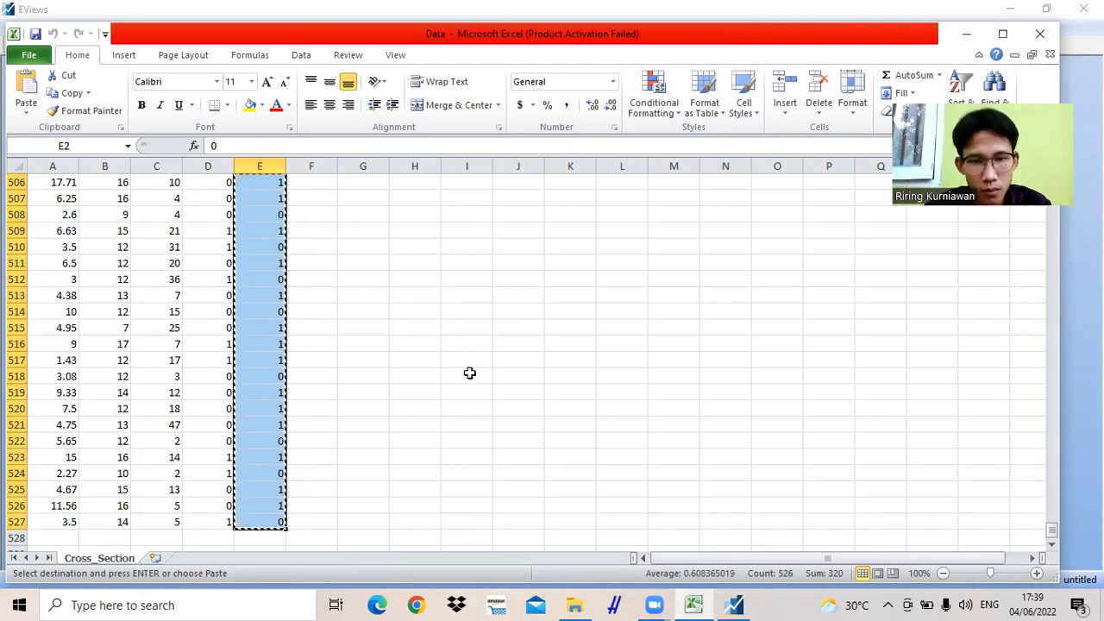
- Return to EViews and paste the copied married values into the MARRIED column starting at observation 1
left_click(734, 605)
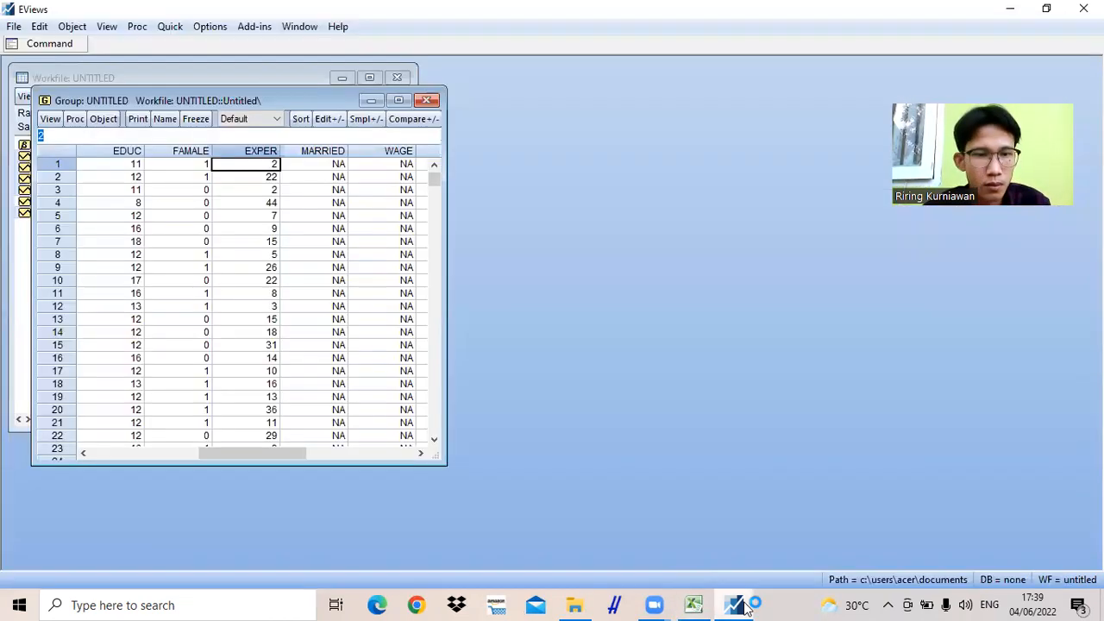
left_click(313, 166)
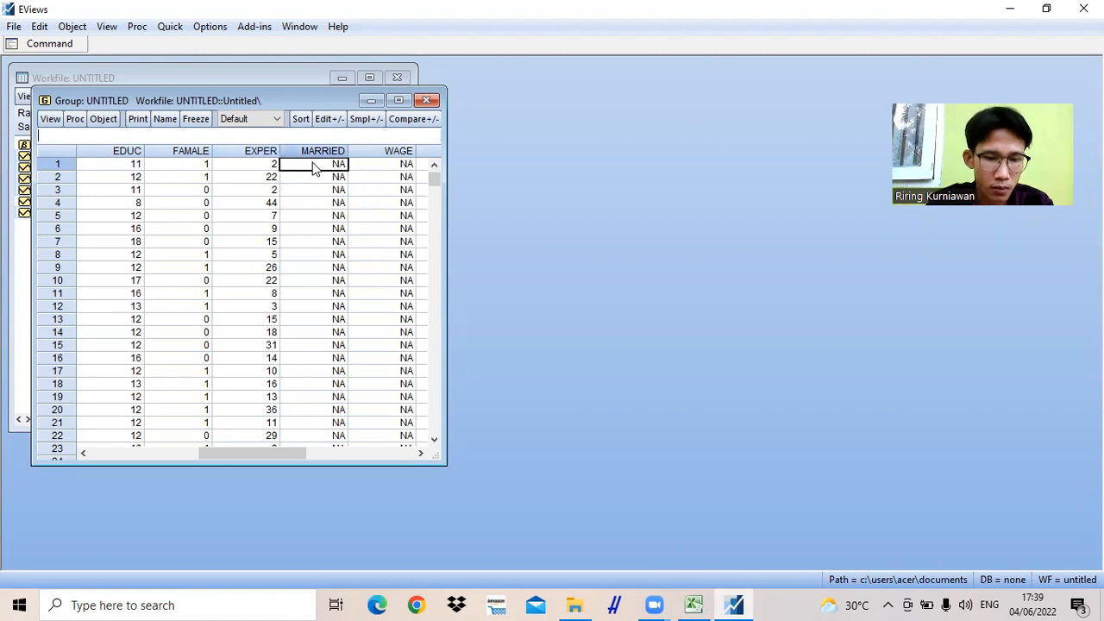
key("ctrl+v")
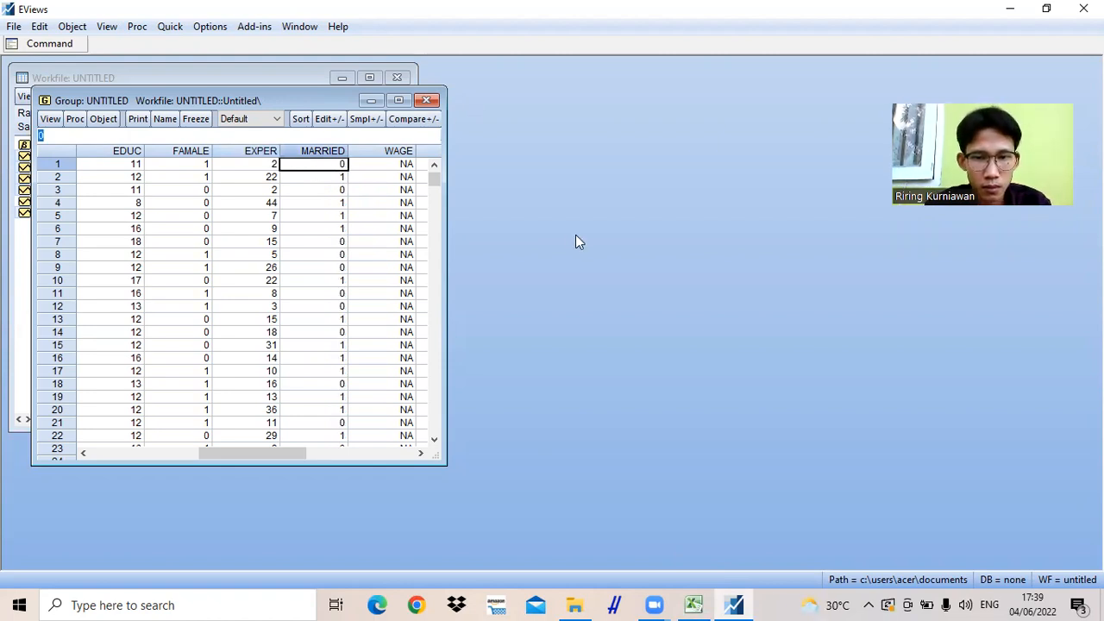
- Switch to Excel and copy the wage values in cells A2 to A527
left_click(695, 604)
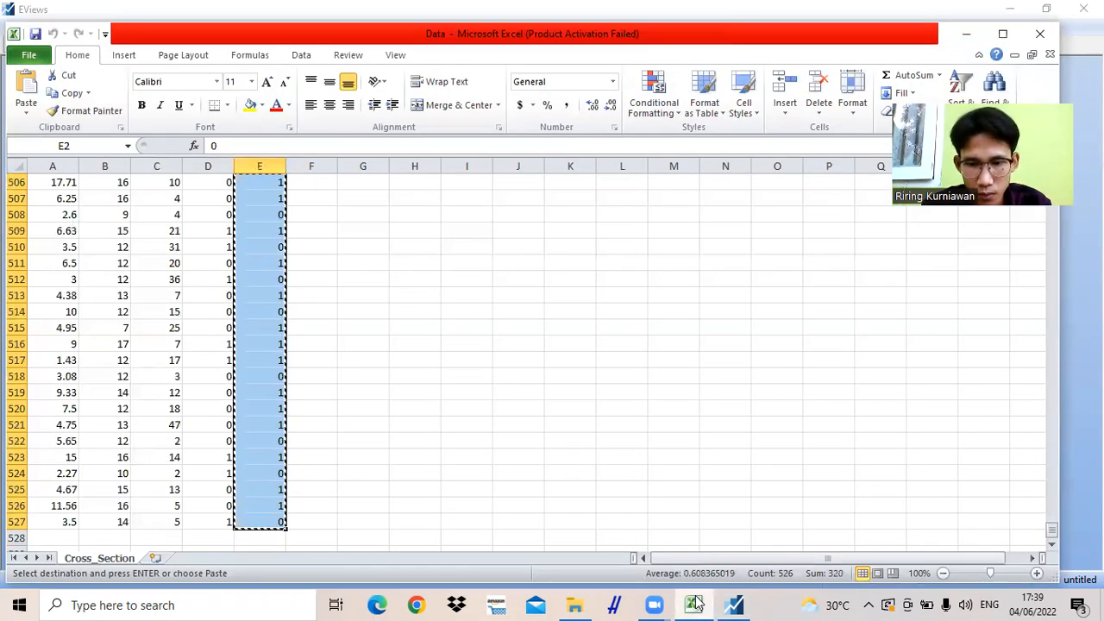
key("ctrl+Up")
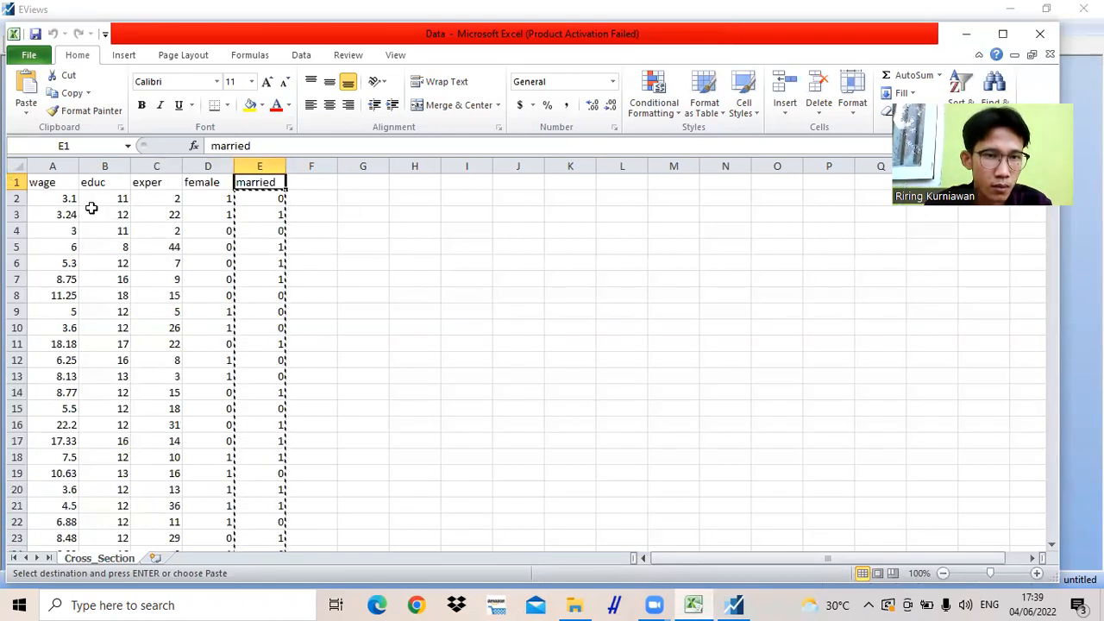
left_click(42, 199)
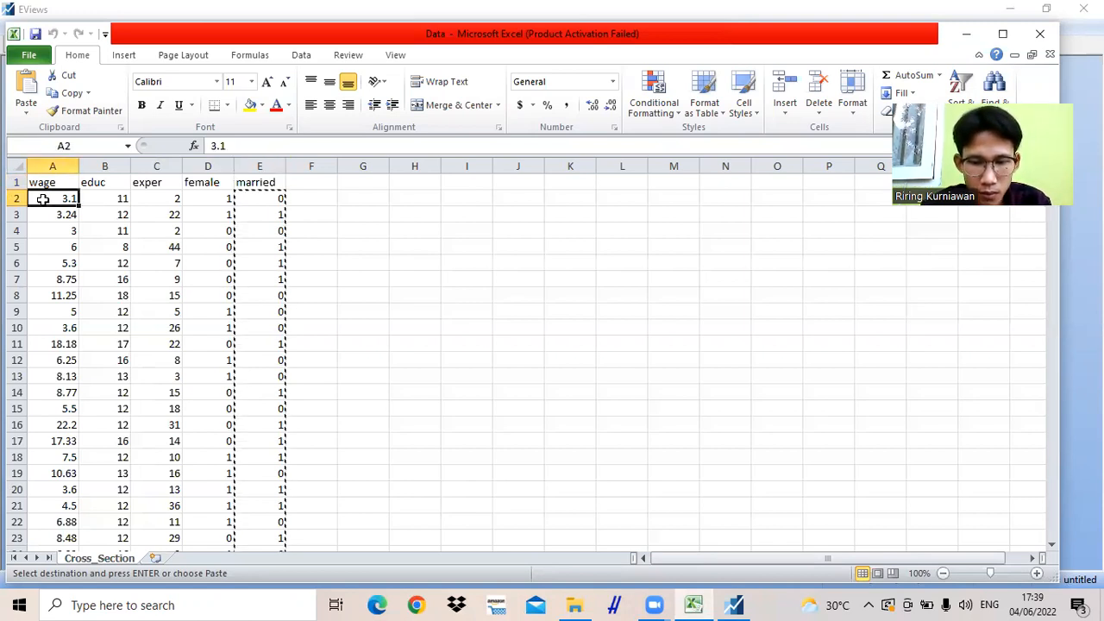
key("shift+Down")
key("shift+Down")
key("shift+Down")
key("shift+Down")
key("shift+Down")
key("shift+Down")
key("shift+Down")
key("shift+Down")
key("shift+Down")
key("shift+Down")
key("shift+Down")
key("shift+Down")
key("shift+Down")
key("shift+Down")
key("shift+Down")
key("shift+Down")
key("shift+Down")
key("shift+Down")
key("shift+Down")
key("shift+Down")
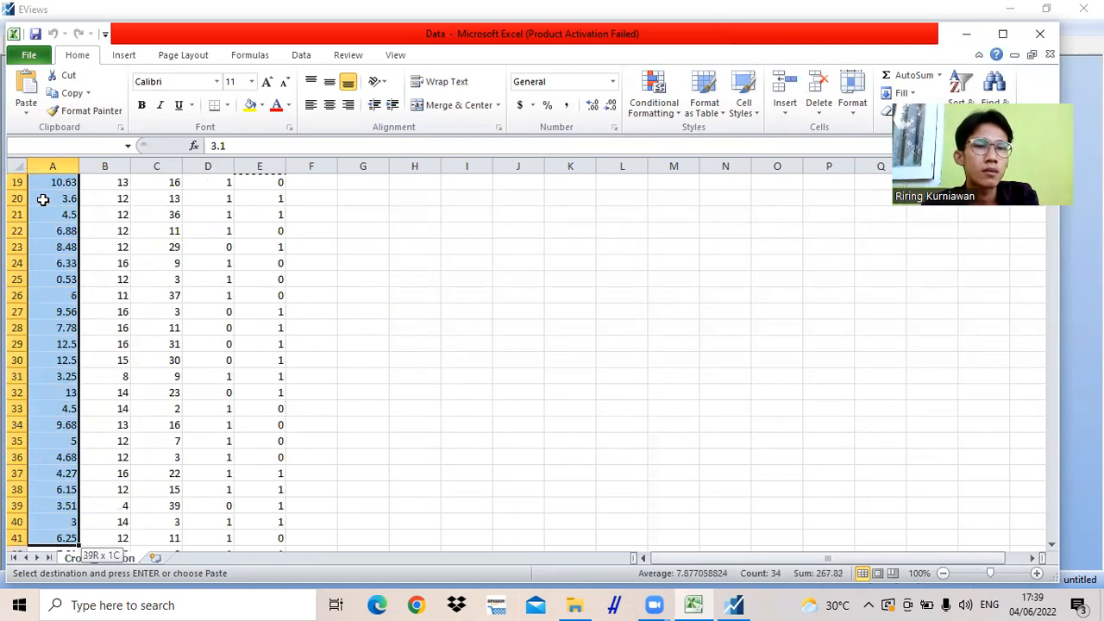
key("shift+Down")
key("shift+Down")
key("shift+Down")
key("shift+Down")
key("shift+Down")
key("shift+Down")
key("shift+Down")
key("shift+Down")
key("shift+Down")
key("shift+Down")
key("shift+Down")
key("shift+Down")
key("shift+Down")
key("shift+Down")
key("shift+Down")
key("shift+Down")
key("shift+Down")
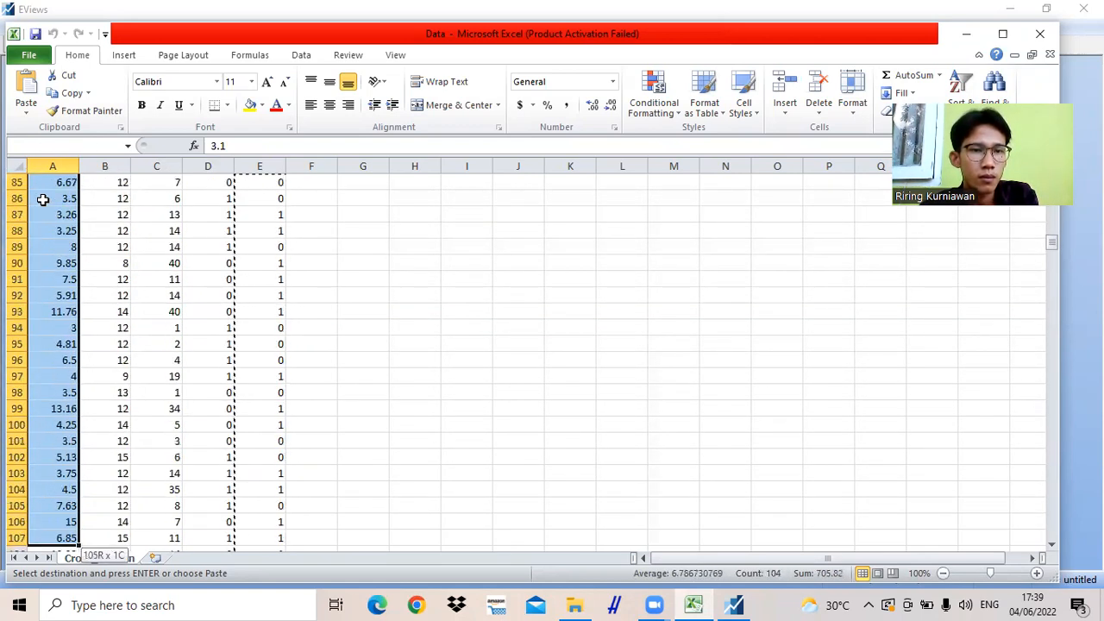
key("shift+Down")
key("shift+Down")
key("shift+Down")
key("shift+Down")
key("shift+Down")
key("shift+Down")
key("shift+Down")
key("shift+Down")
key("shift+Down")
key("shift+Down")
key("shift+Down")
key("shift+Down")
key("shift+Down")
key("shift+Down")
key("shift+Down")
key("shift+Down")
key("shift+Down")
key("shift+Down")
key("shift+Down")
key("shift+Down")
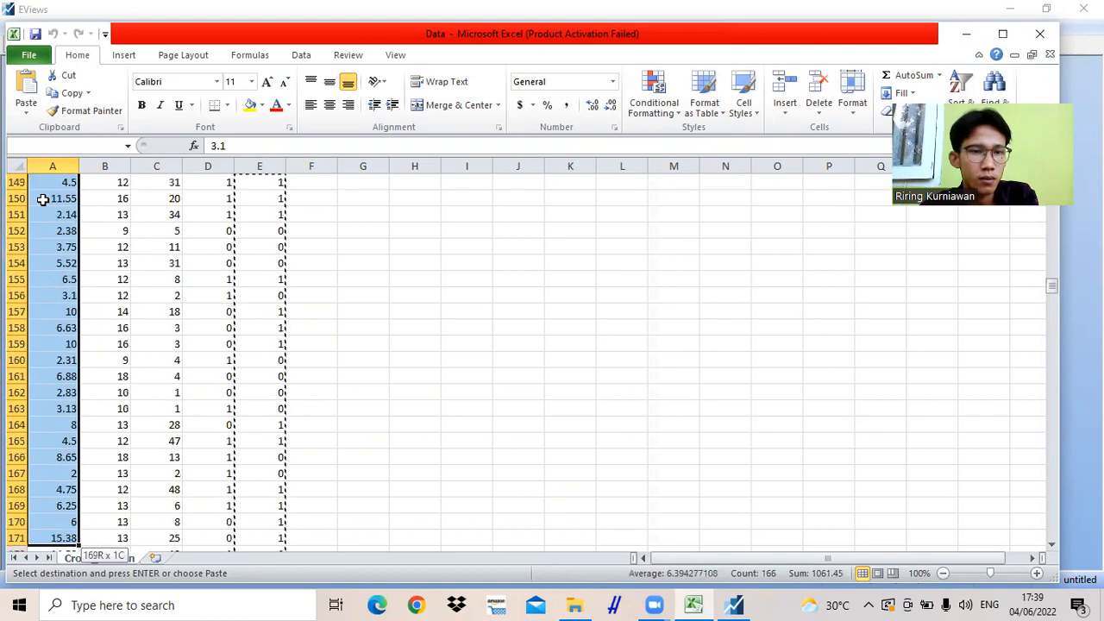
key("shift+Down")
key("shift+Down")
key("shift+Down")
key("shift+Down")
key("shift+Down")
key("shift+Down")
key("shift+Down")
key("shift+Down")
key("shift+Down")
key("shift+Down")
key("shift+Down")
key("shift+Down")
key("shift+Down")
key("shift+Down")
key("shift+Down")
key("shift+Down")
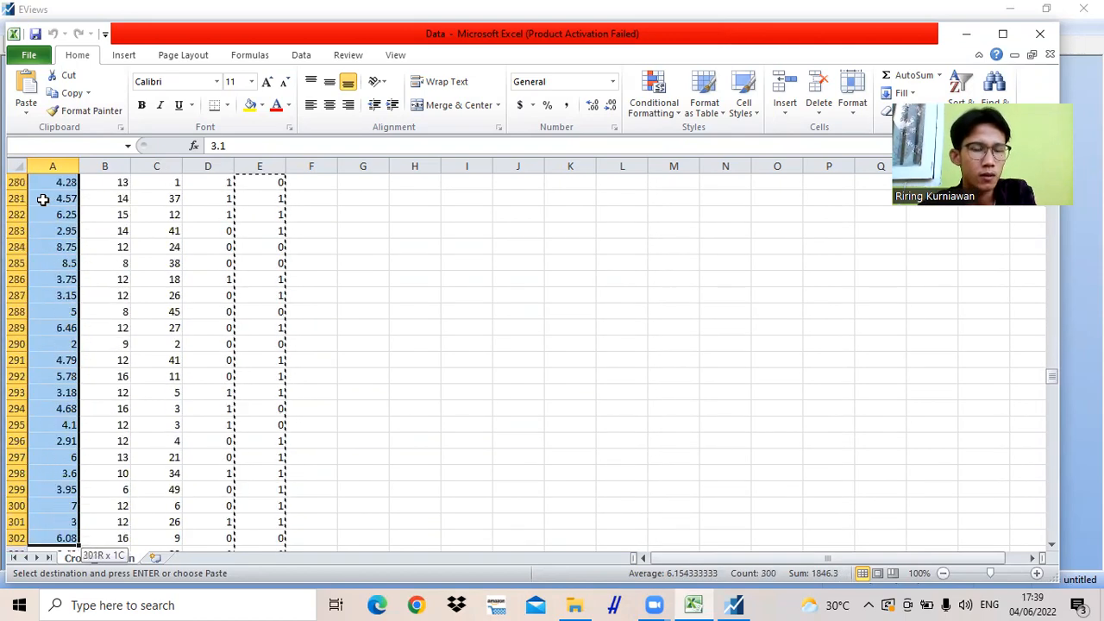
key("shift+Down")
key("shift+Down")
key("shift+Down")
key("shift+Down")
key("shift+Down")
key("shift+Down")
key("shift+Down")
key("shift+Down")
key("shift+Down")
key("shift+Down")
key("shift+Down")
key("shift+Down")
key("shift+Down")
key("shift+Down")
key("shift+Down")
key("shift+Down")
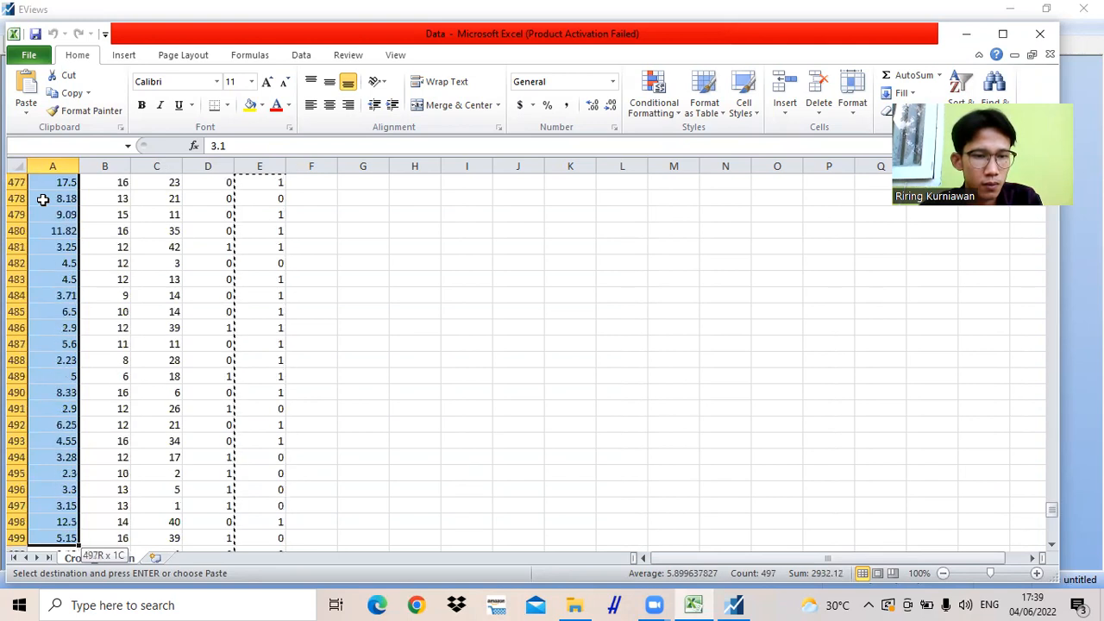
key("shift+Down")
key("shift+Down")
key("shift+Down")
key("shift+Down")
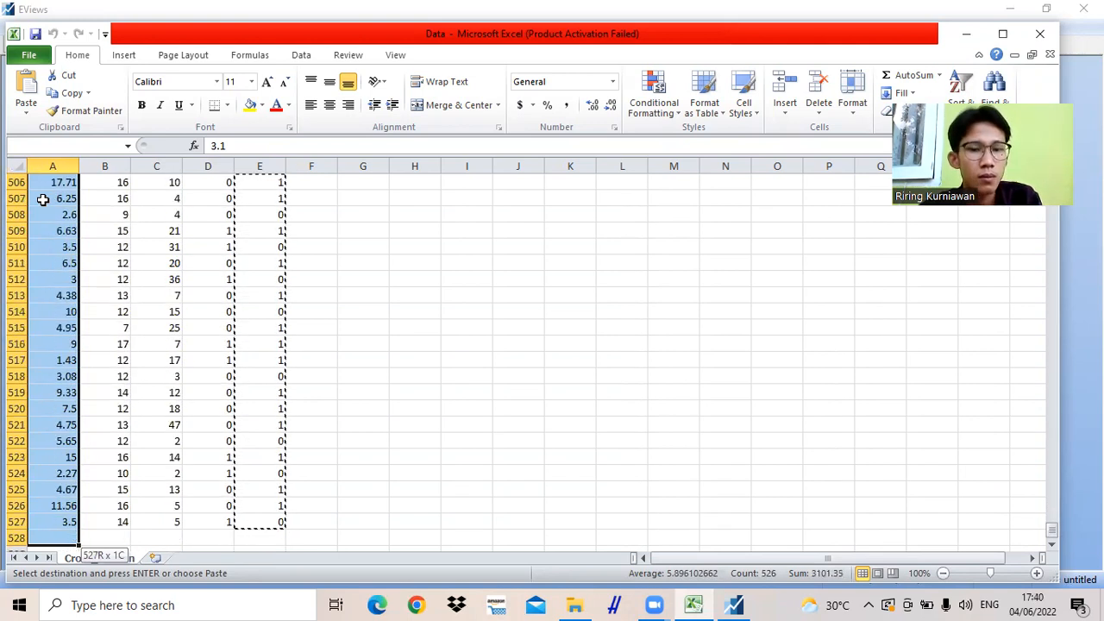
key("shift+Up")
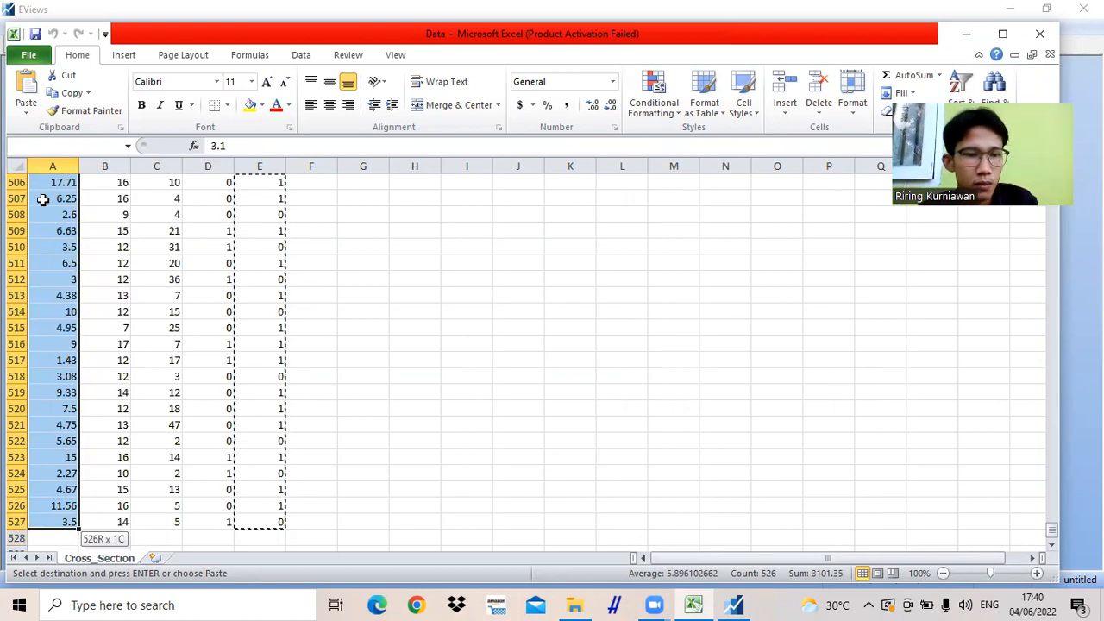
key("ctrl+c")
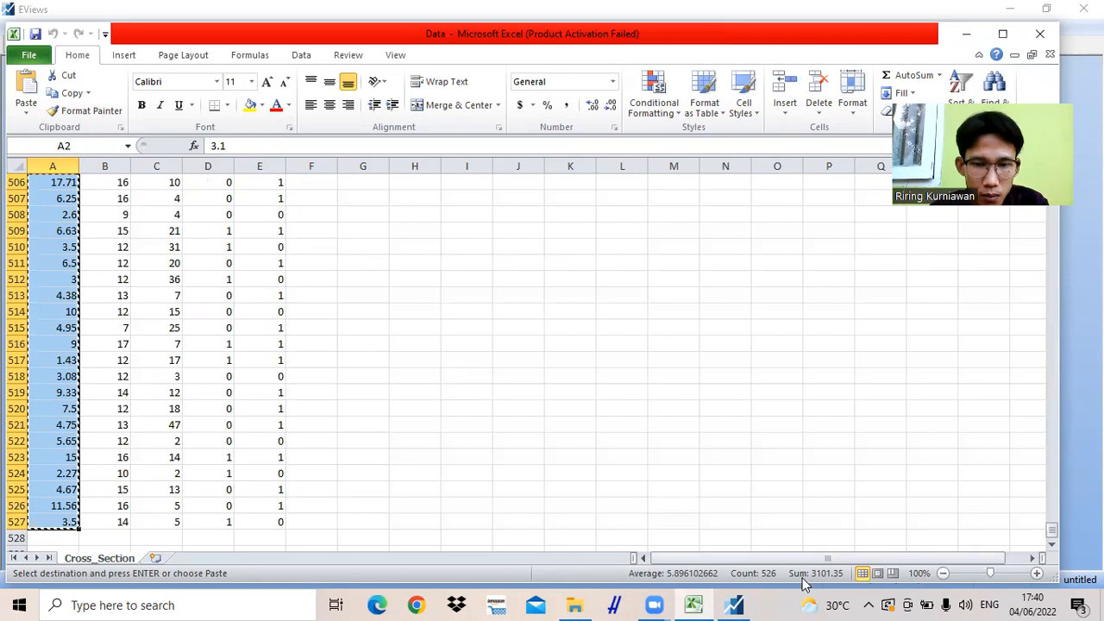
- Return to EViews and paste the copied wage values into the WAGE column starting at observation 1
left_click(746, 602)
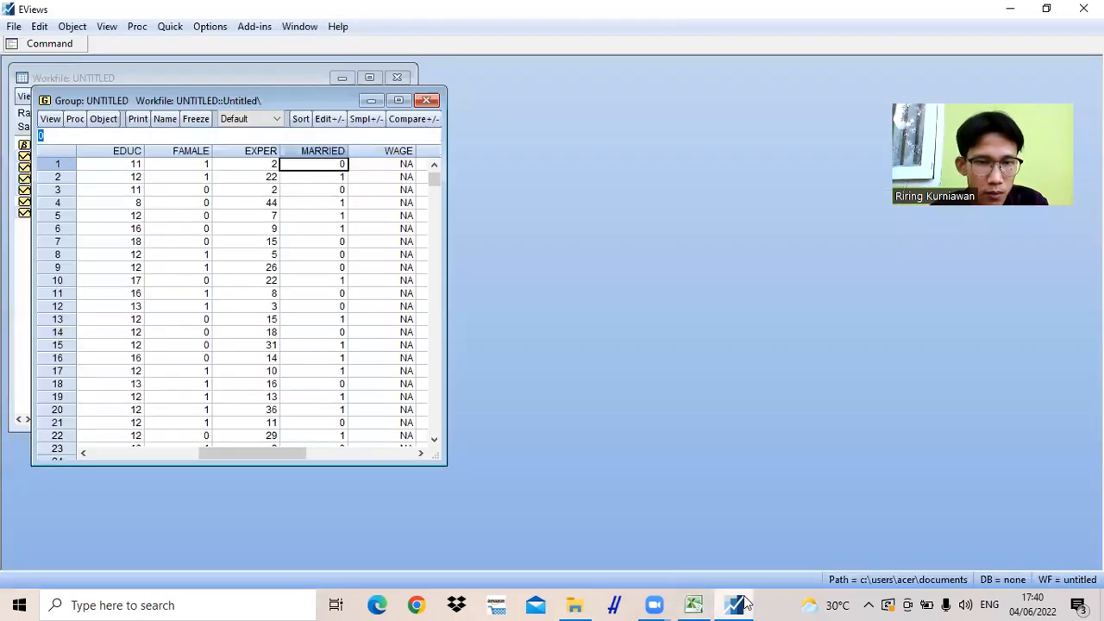
left_click(373, 168)
key("ctrl+v")
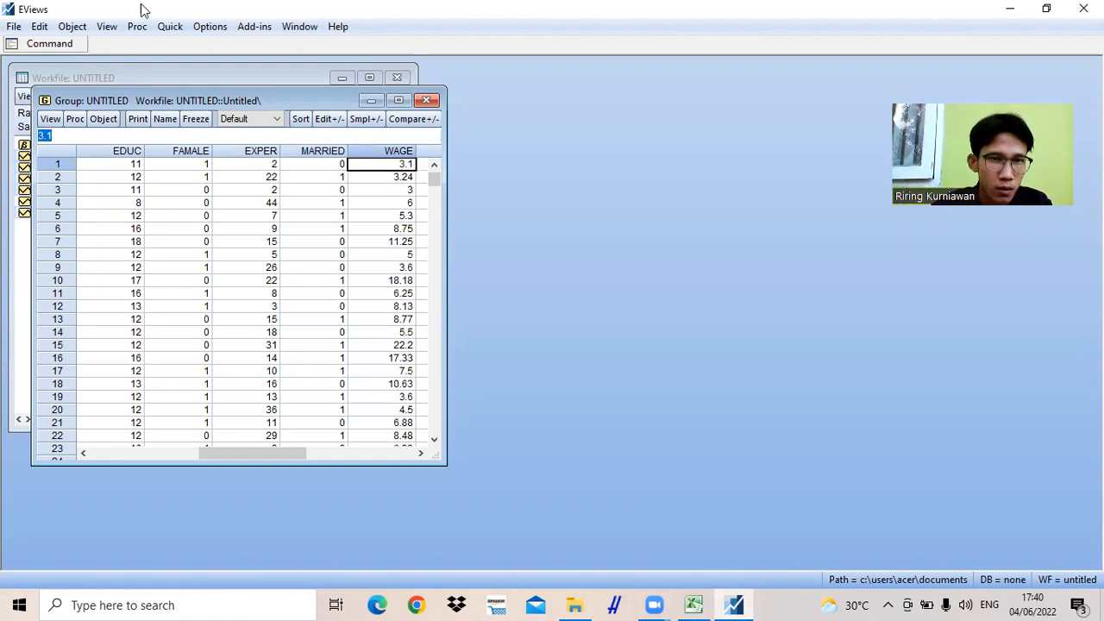
- Estimate a least squares equation with the specification "wage c educ" over the sample 1 526
left_click(170, 26)
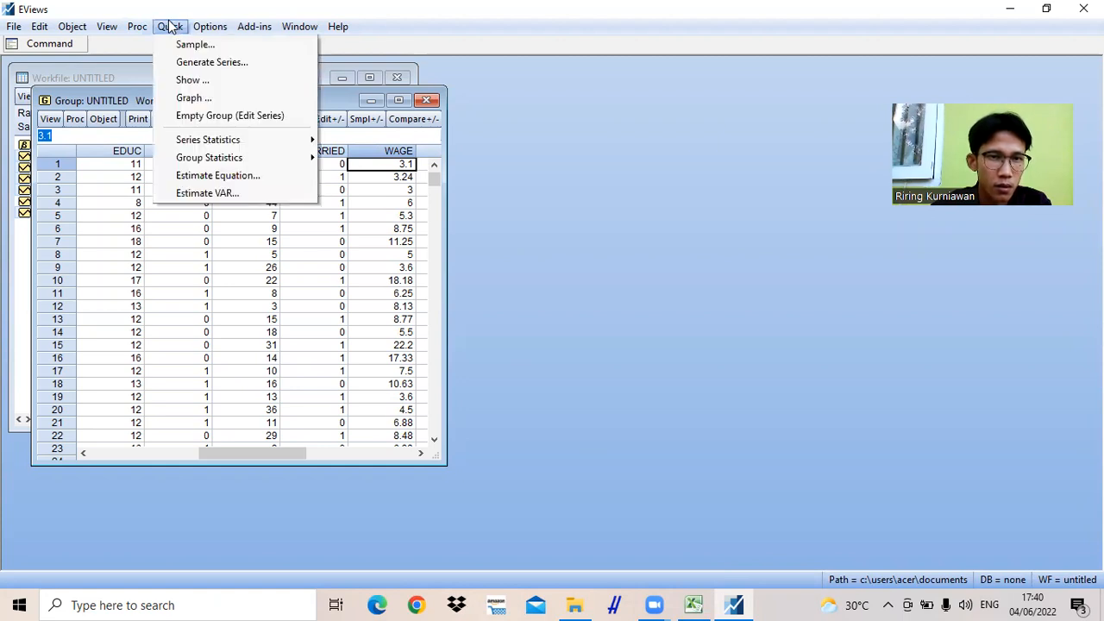
left_click(217, 175)
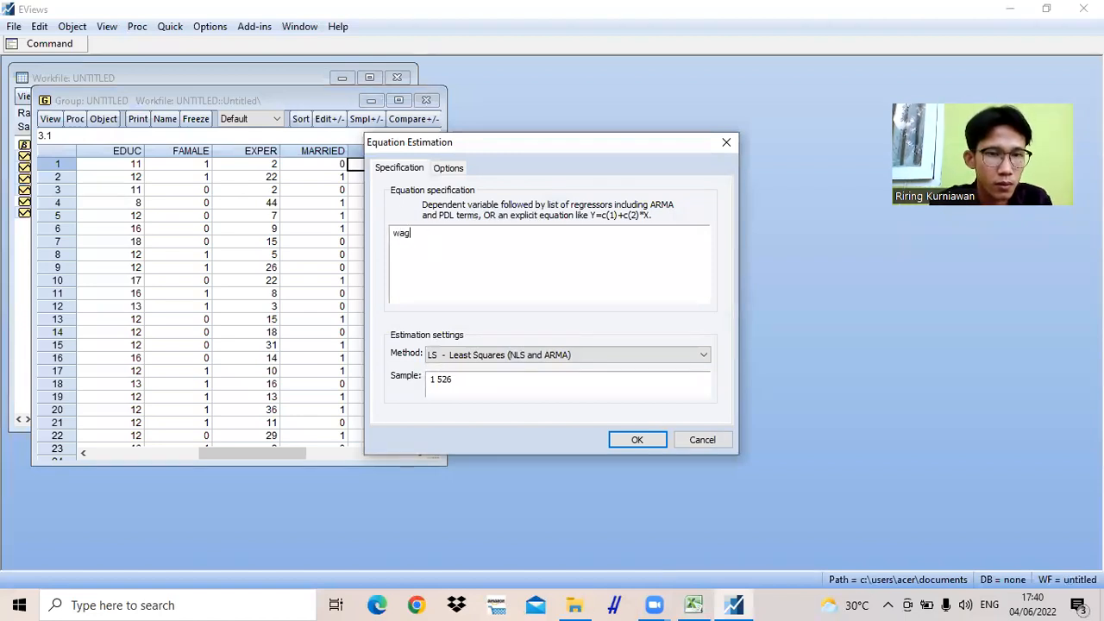
type("wage c educ")
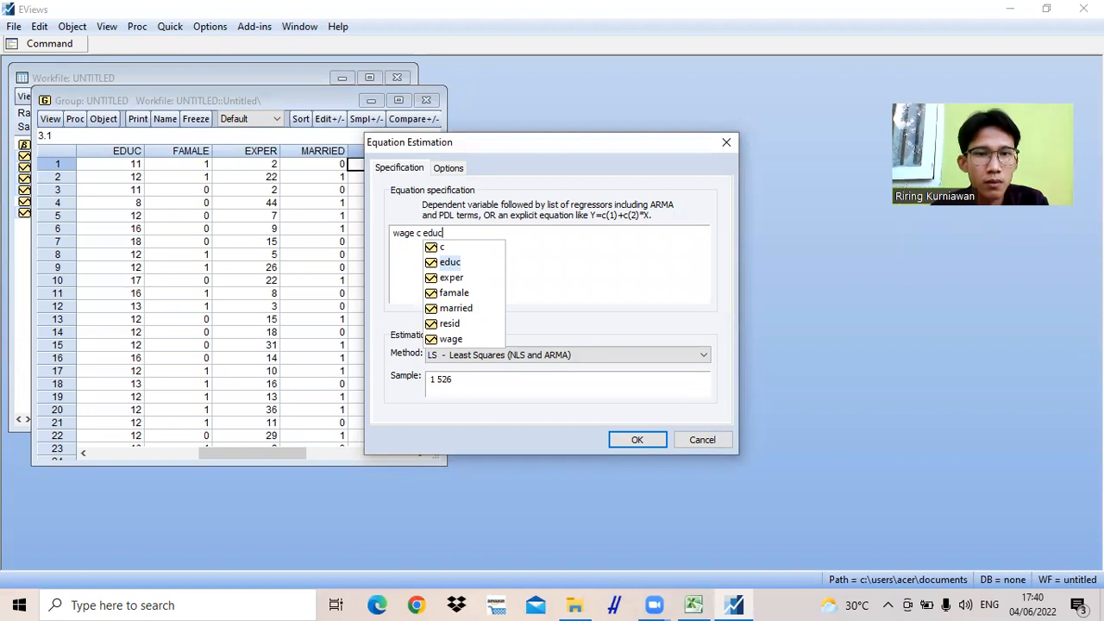
left_click(629, 436)
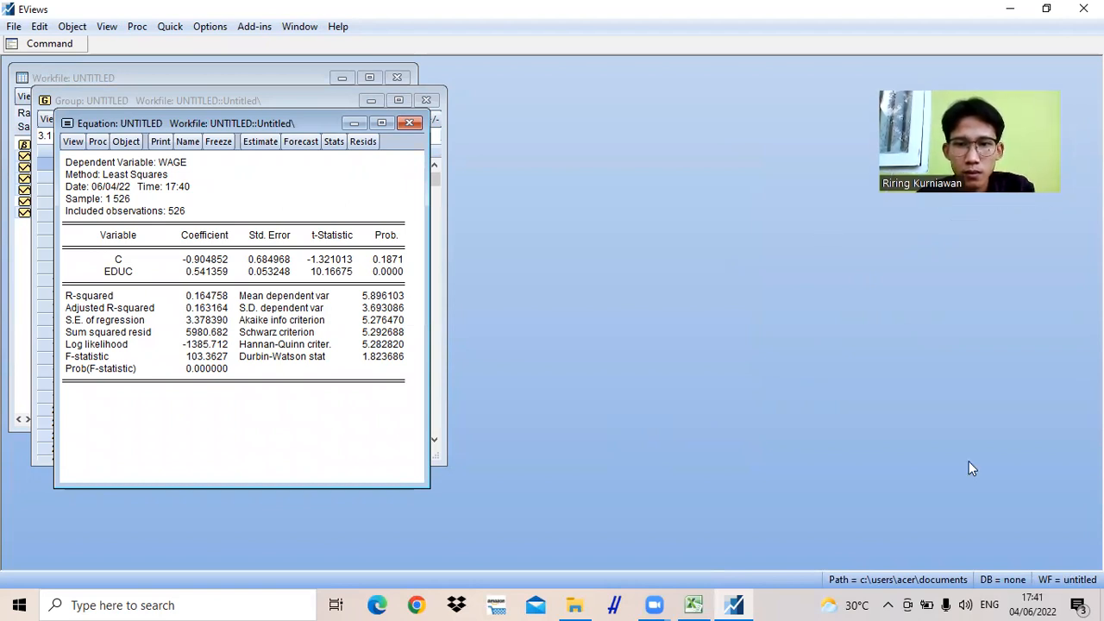
left_click(649, 604)
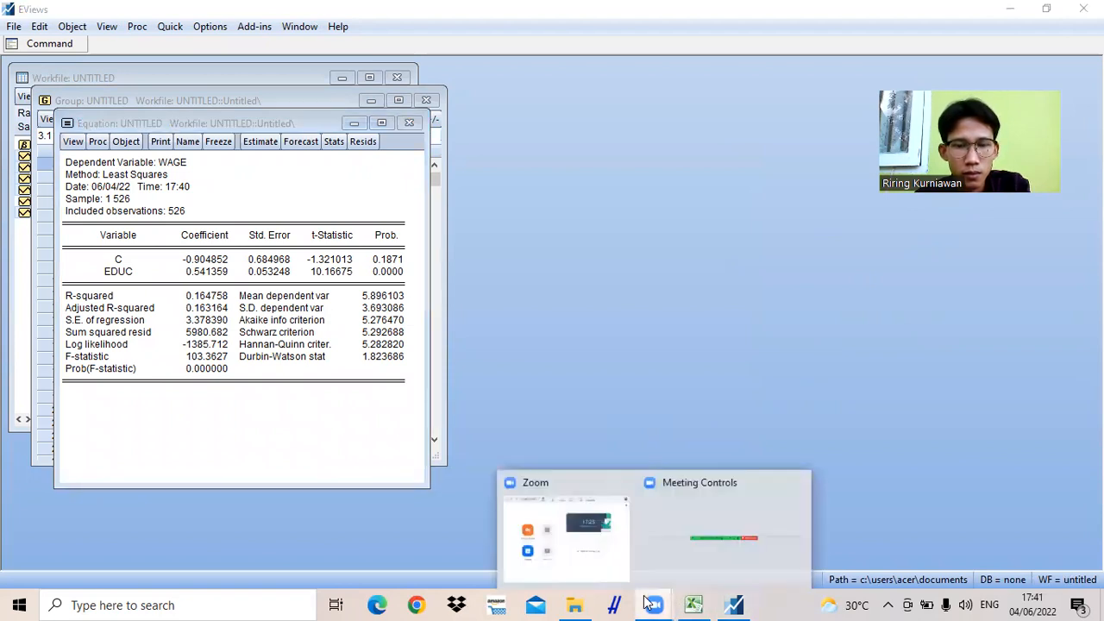
left_click(664, 525)
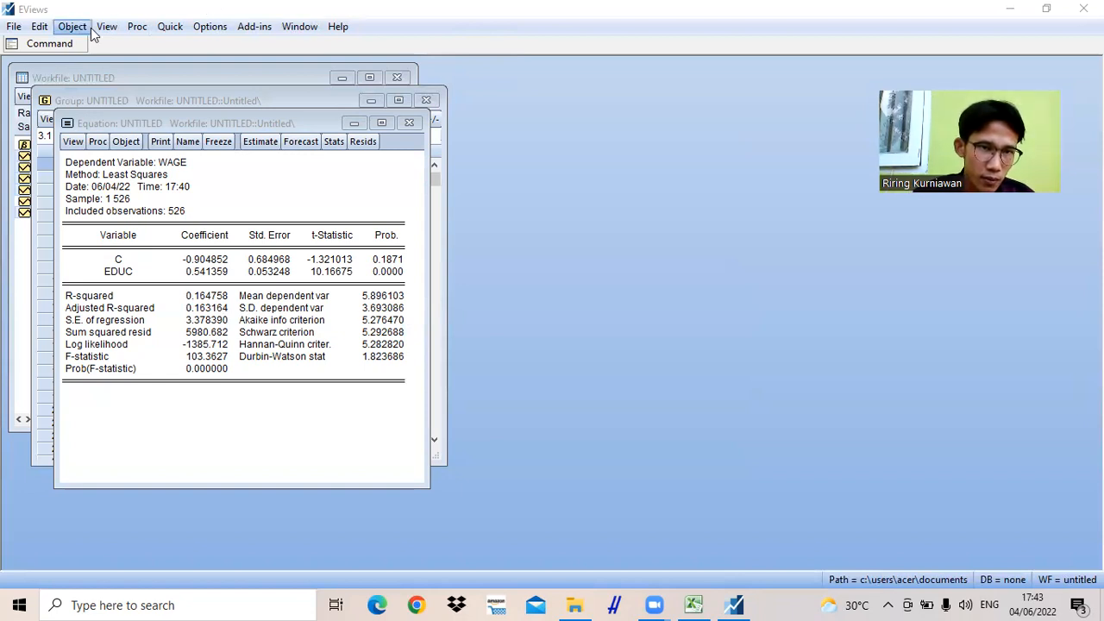
- Estimate a least squares equation with the specification "wage c educ exper", deleting the previous untitled equation
left_click(171, 30)
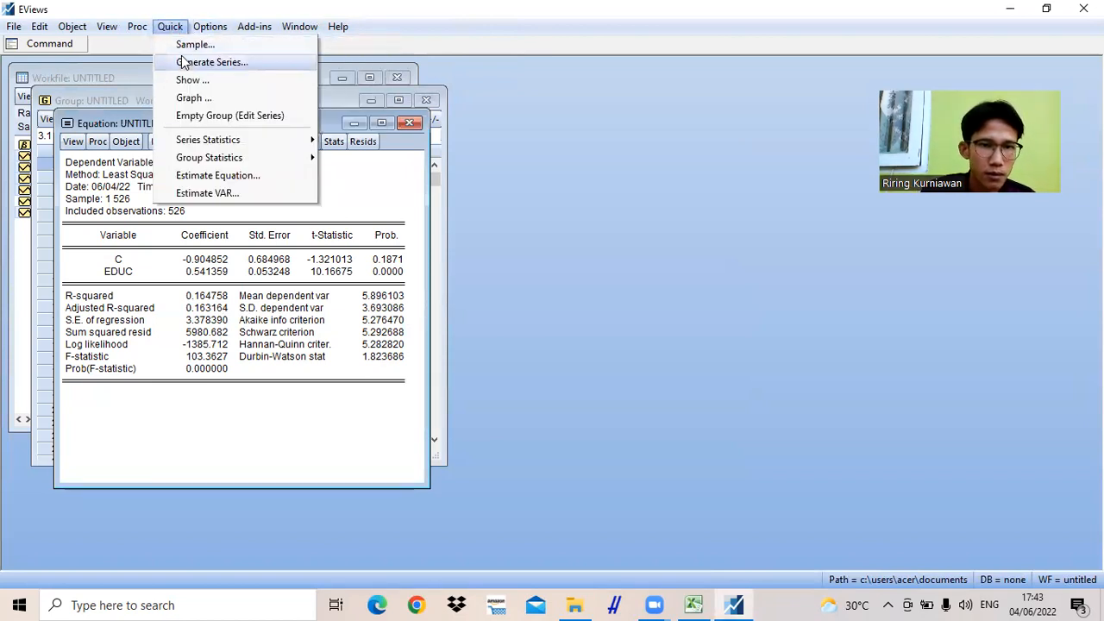
left_click(222, 173)
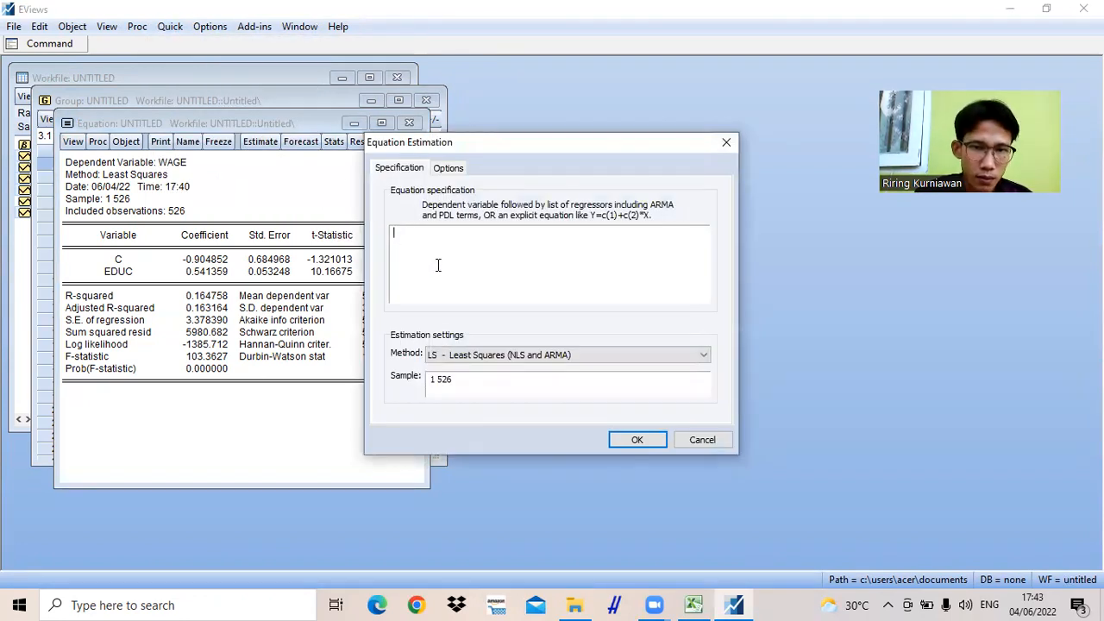
type("wag")
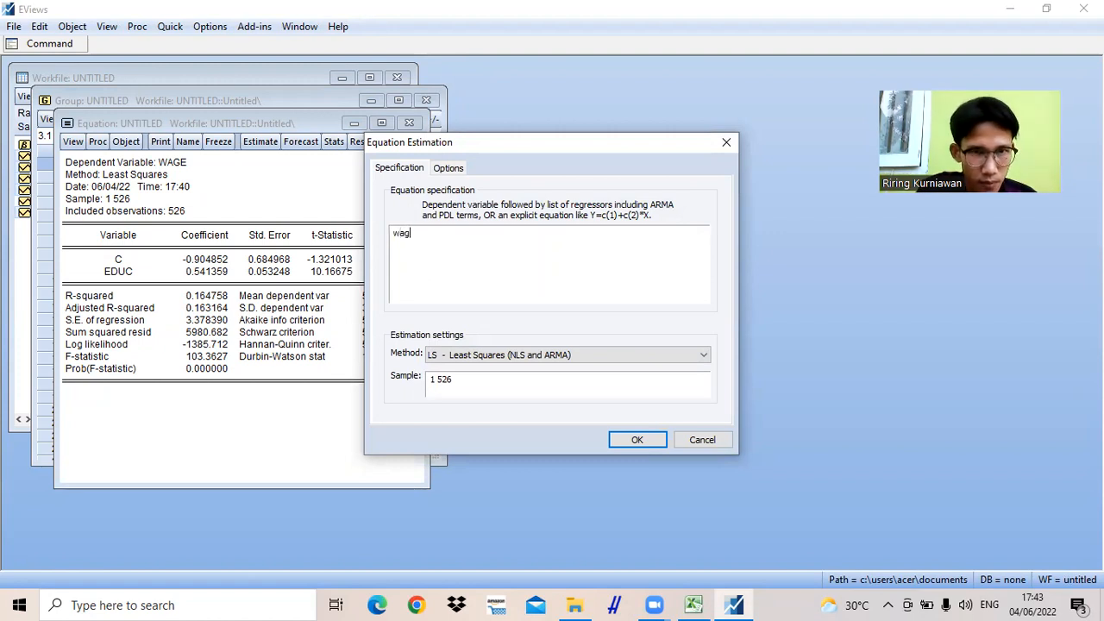
type("e c")
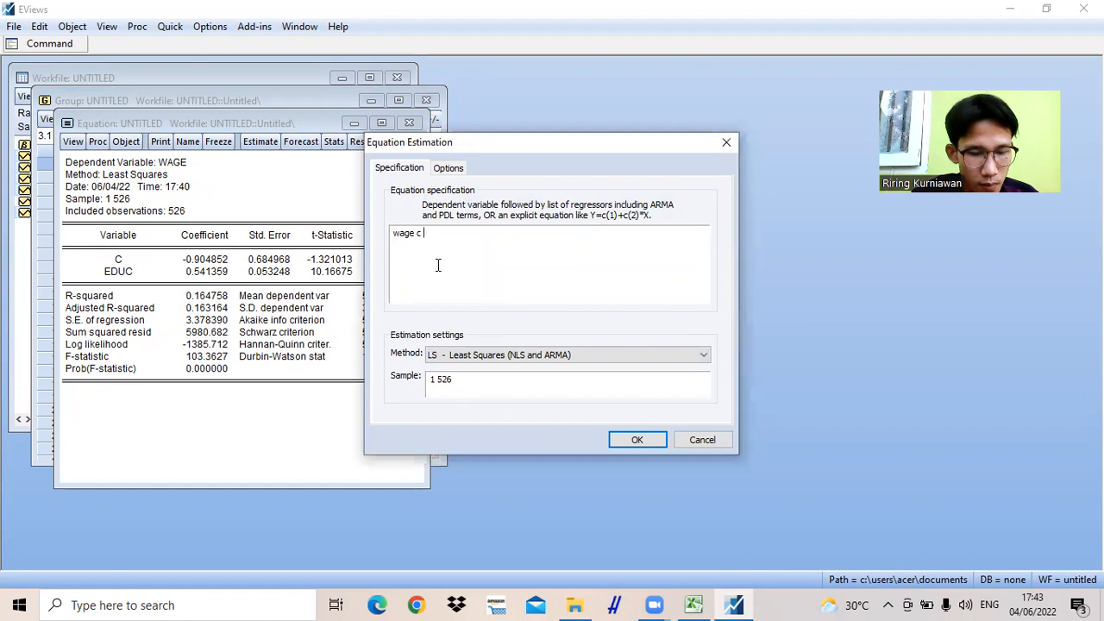
type(" educ")
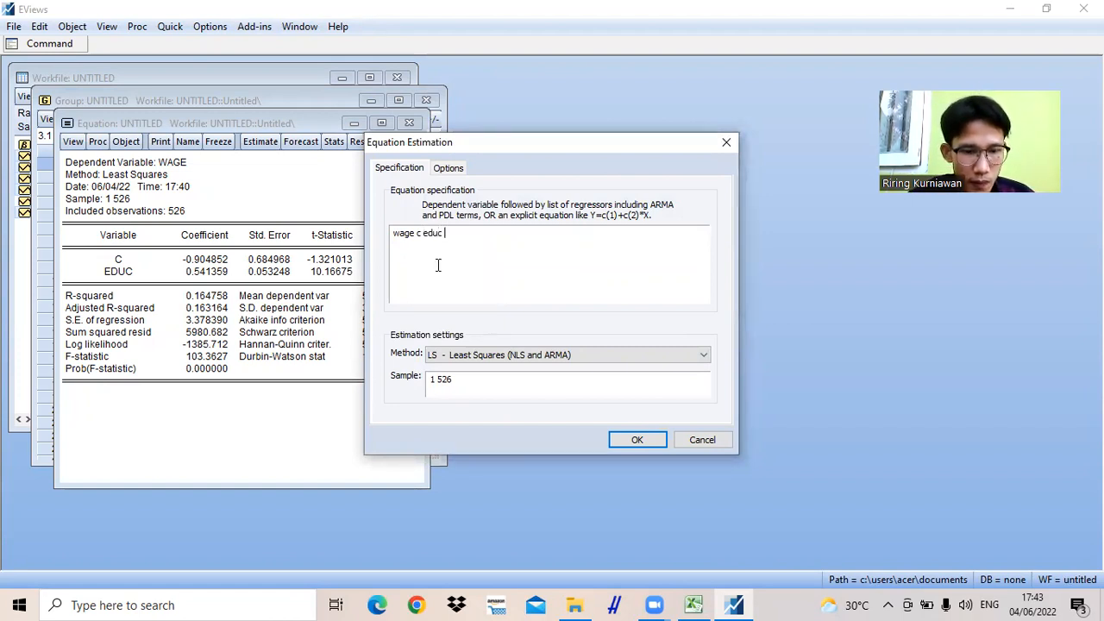
type(" ex")
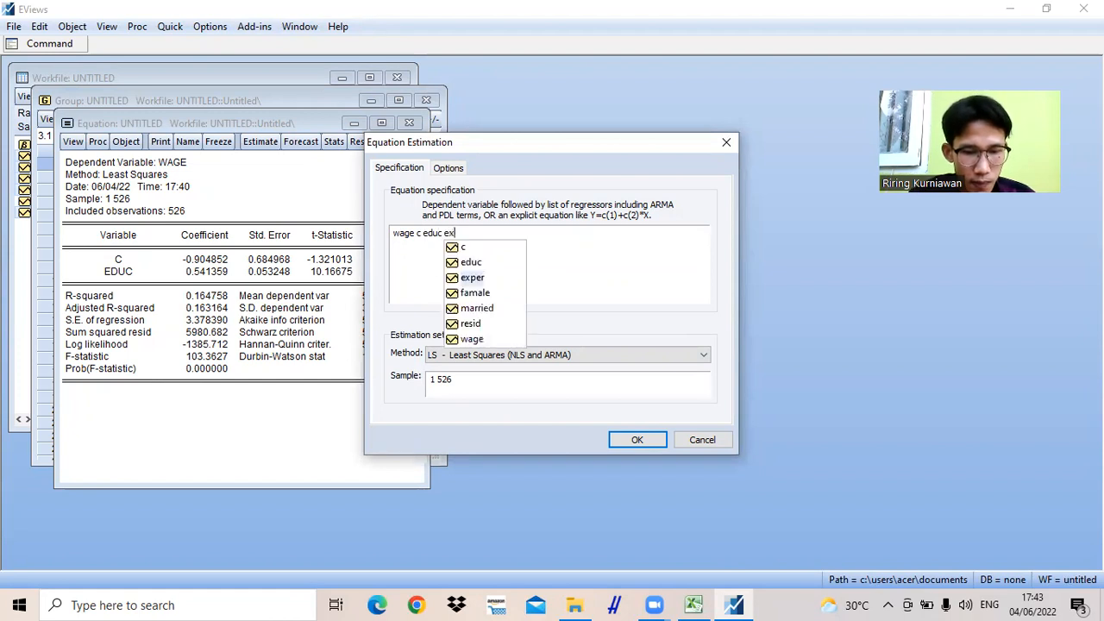
type("per")
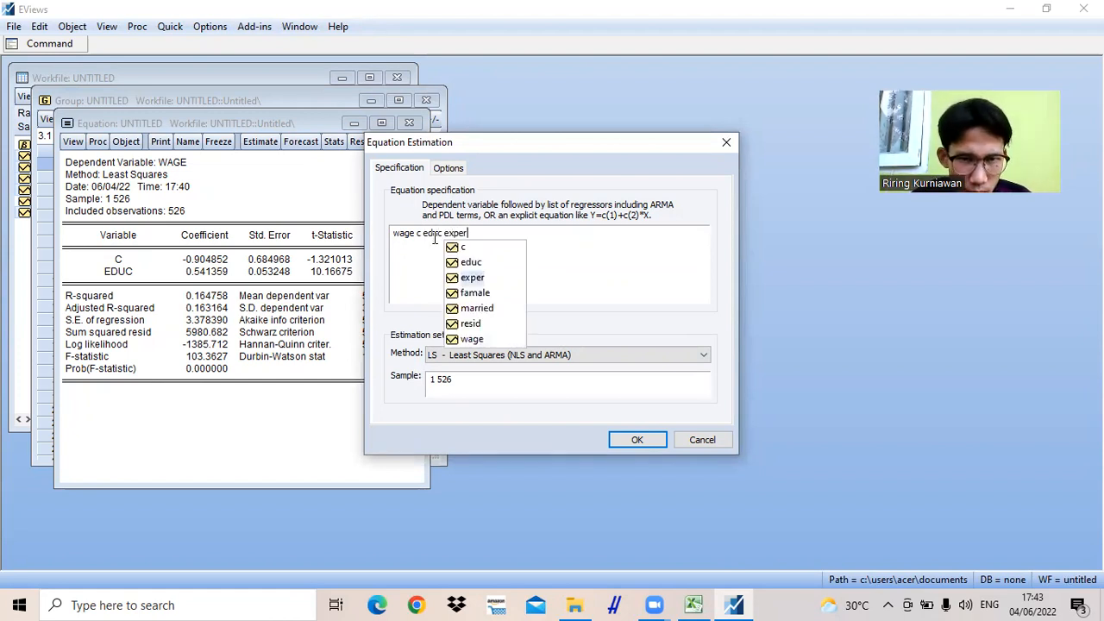
left_click(634, 440)
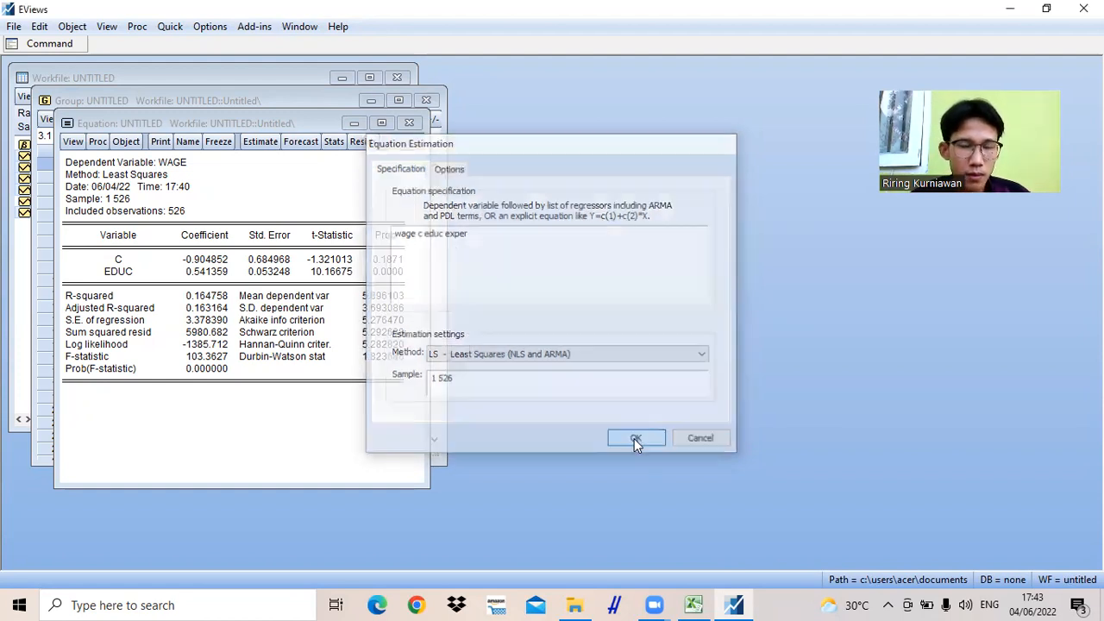
left_click(530, 332)
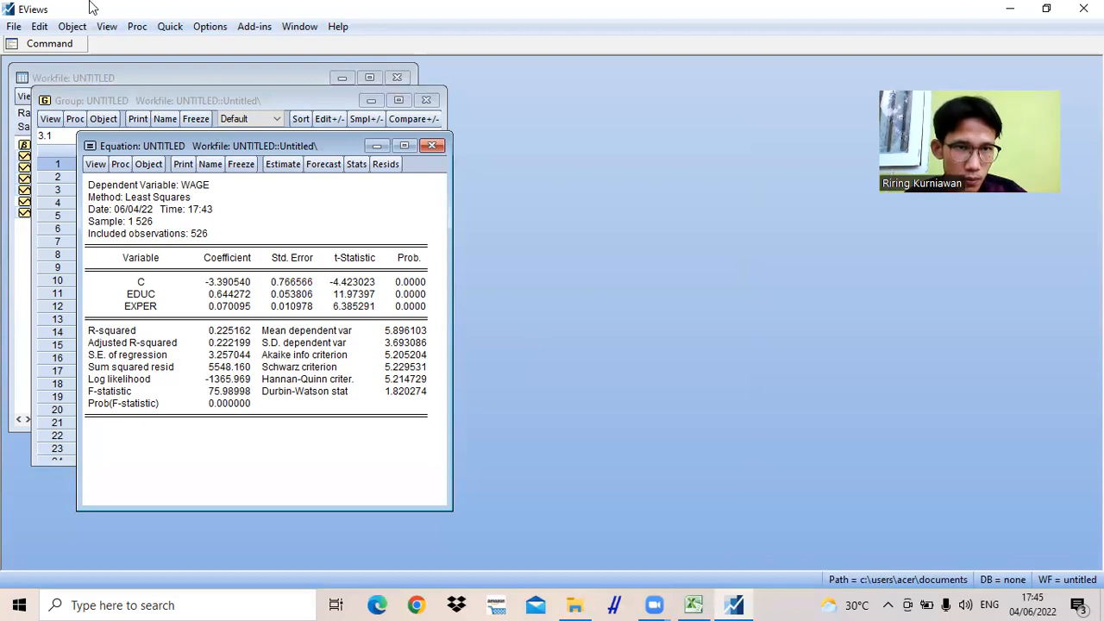
- Estimate a least squares equation with the specification "wage c educ exper famale", deleting the untitled equation of wage on educ and exper
left_click(167, 27)
mouse_move(204, 32)
mouse_move(171, 28)
mouse_move(220, 157)
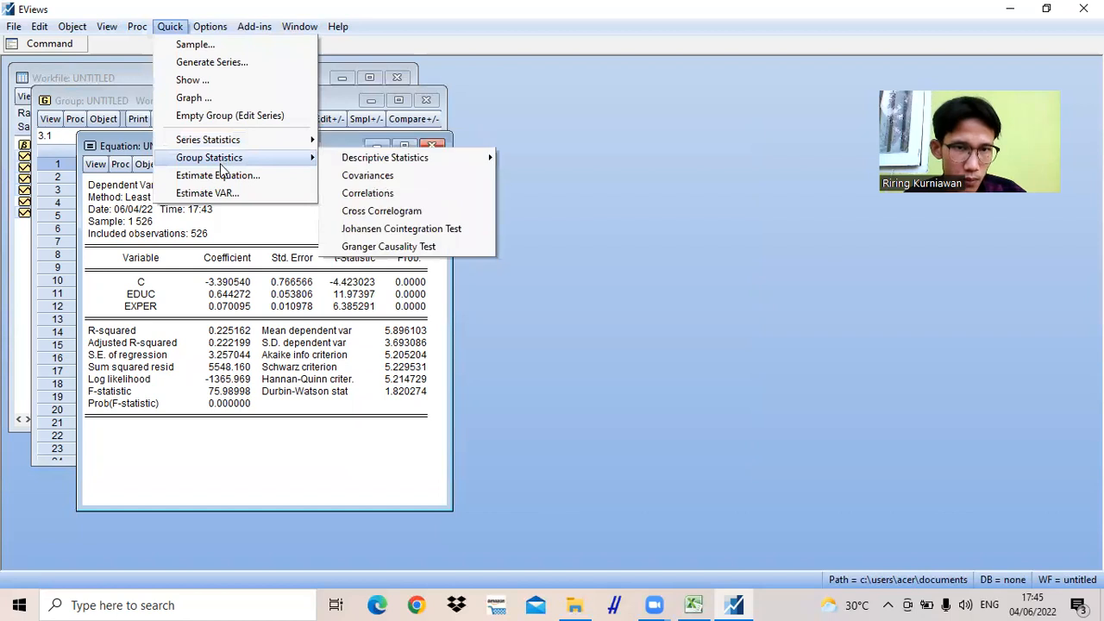
left_click(223, 175)
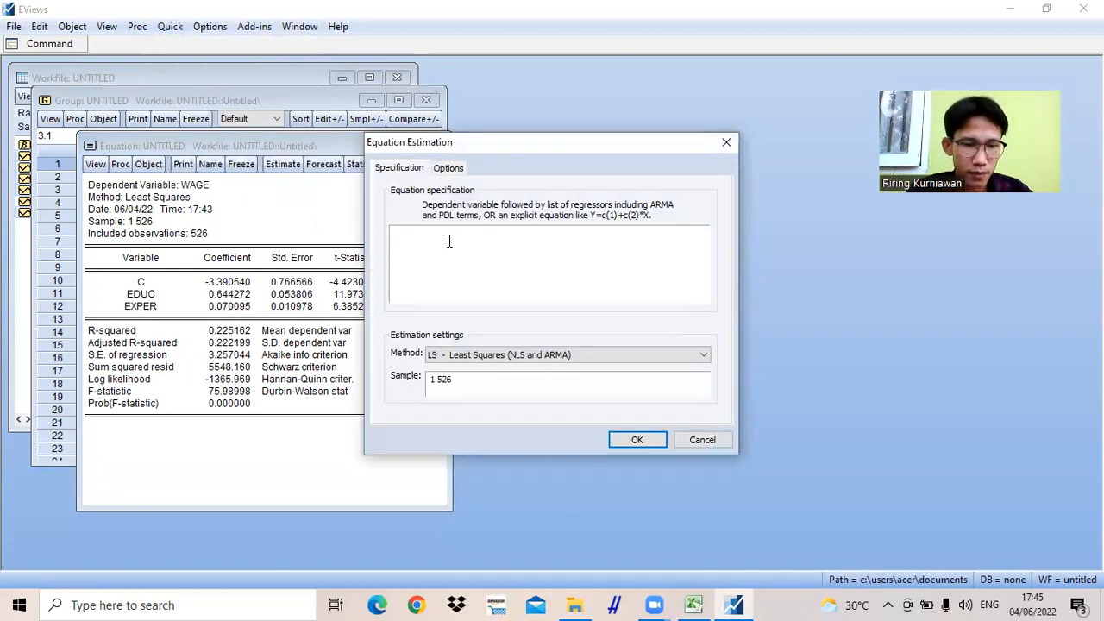
type("wage")
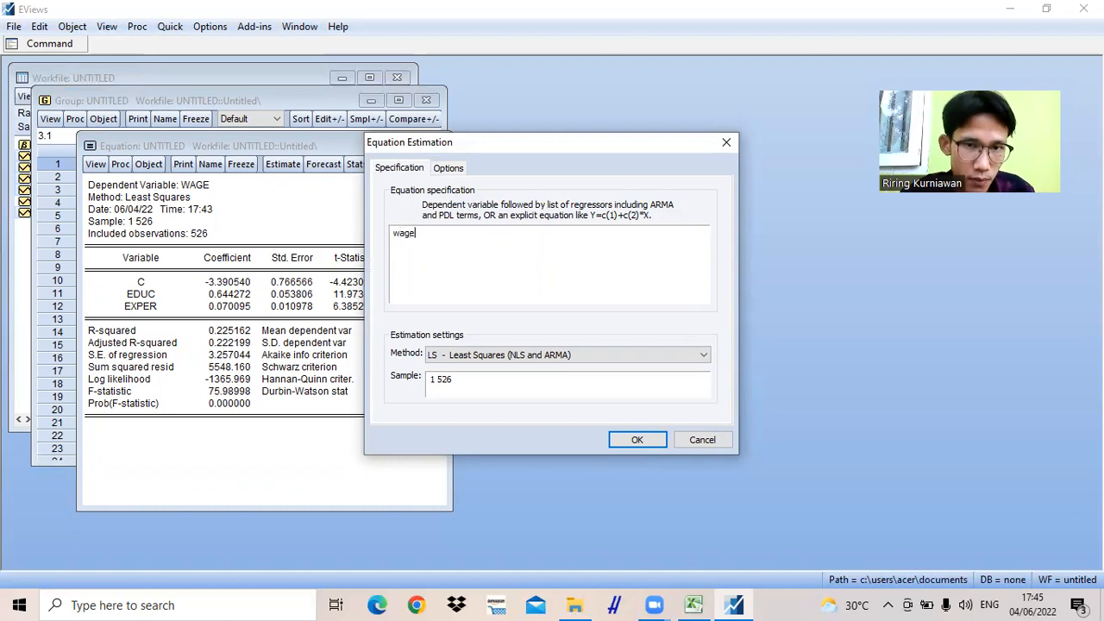
type(" c")
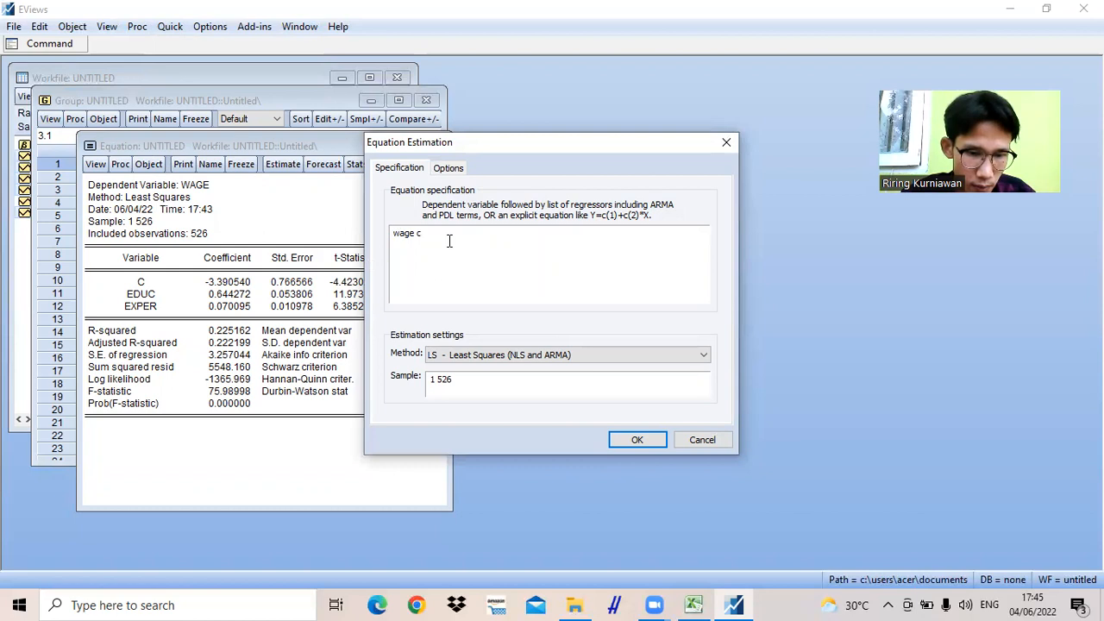
type(" educ")
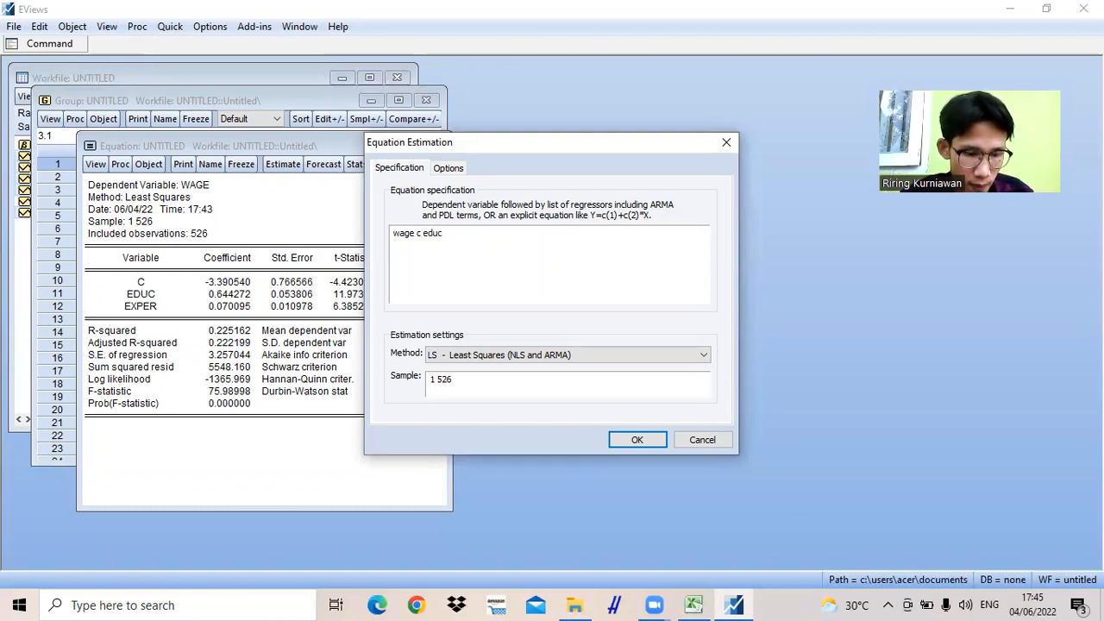
type(" ex")
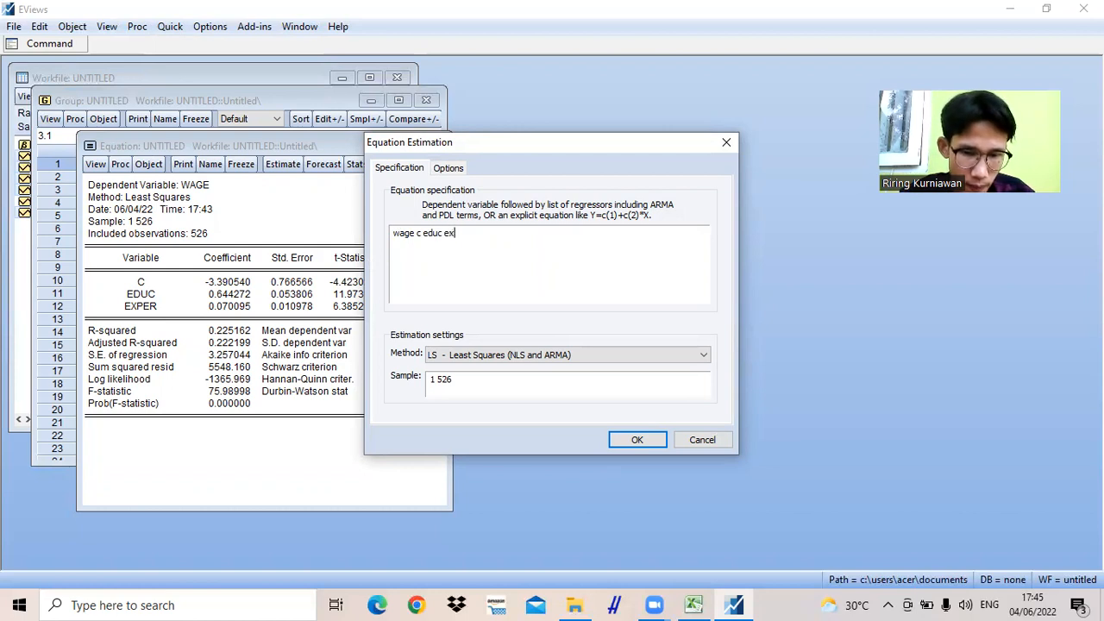
type("per")
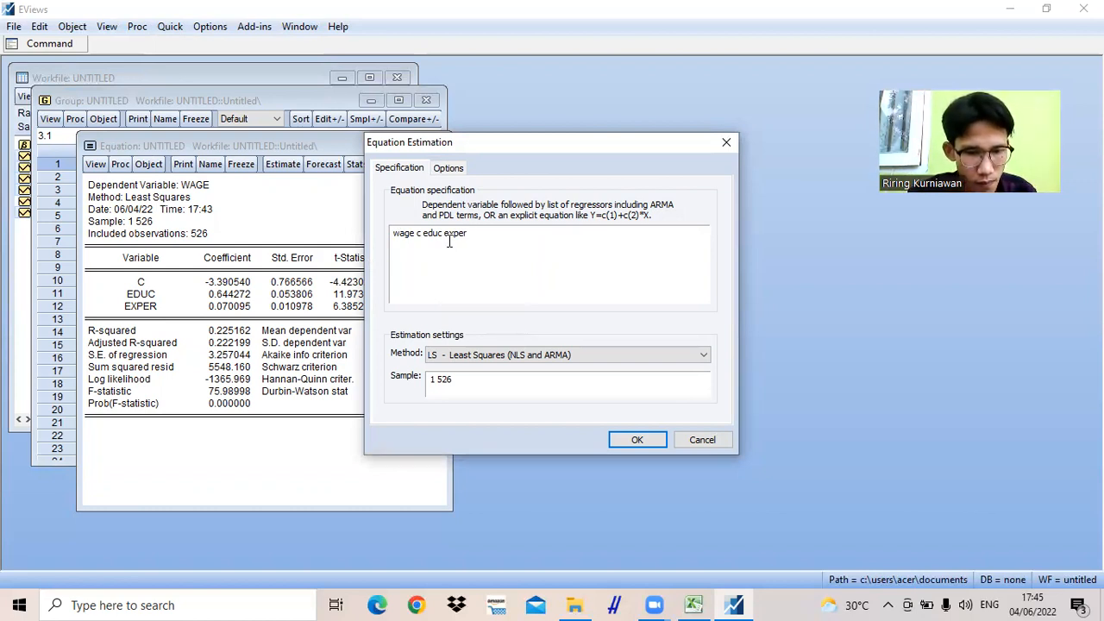
type("f")
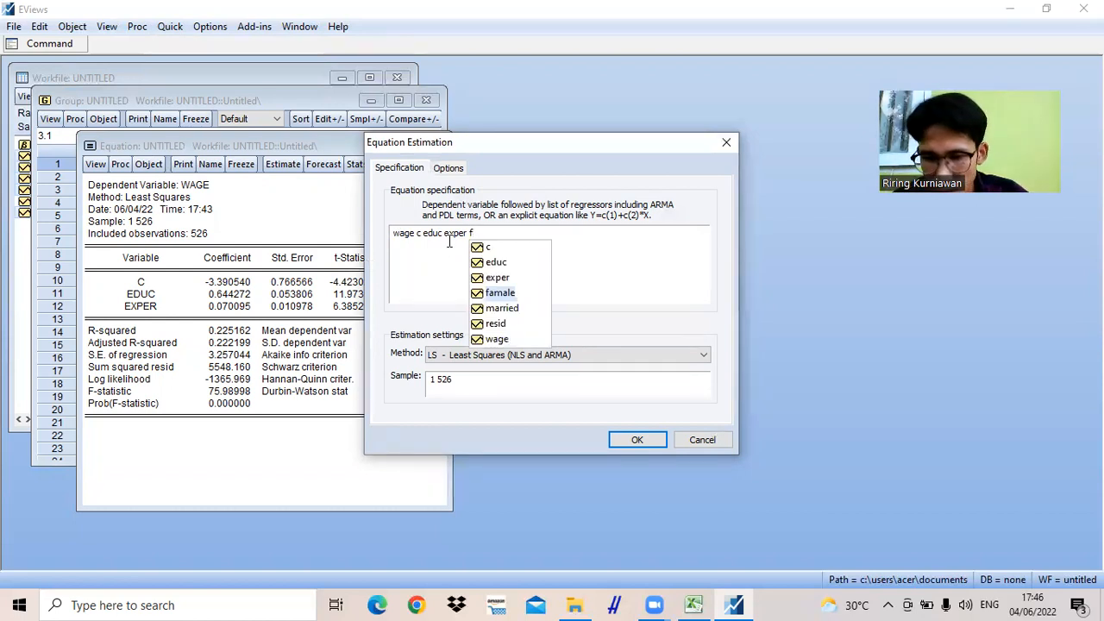
type("amale")
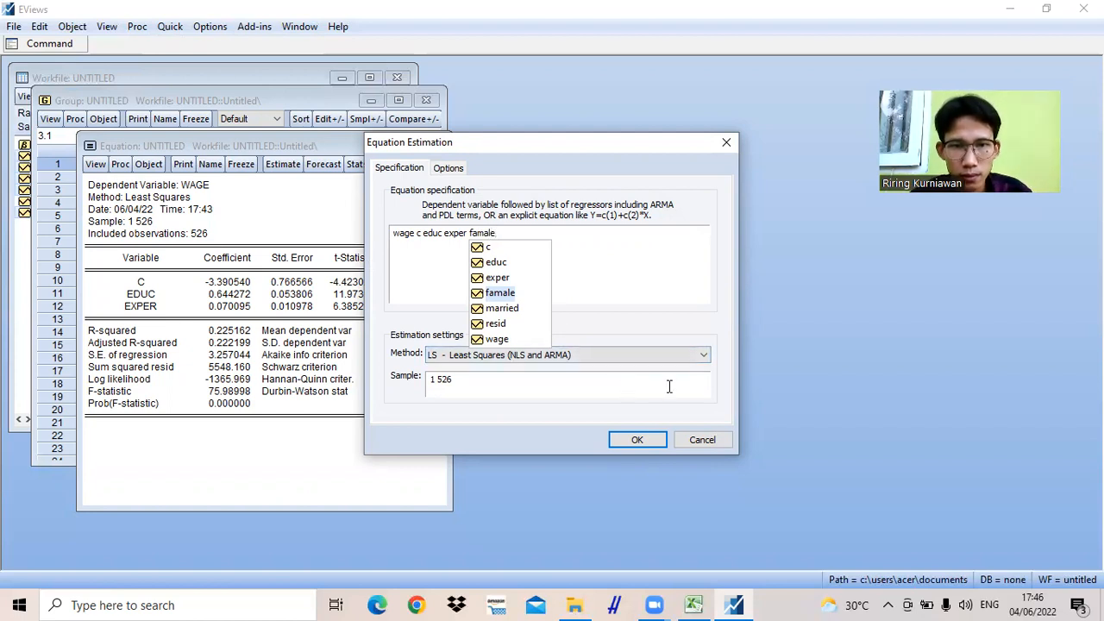
left_click(639, 440)
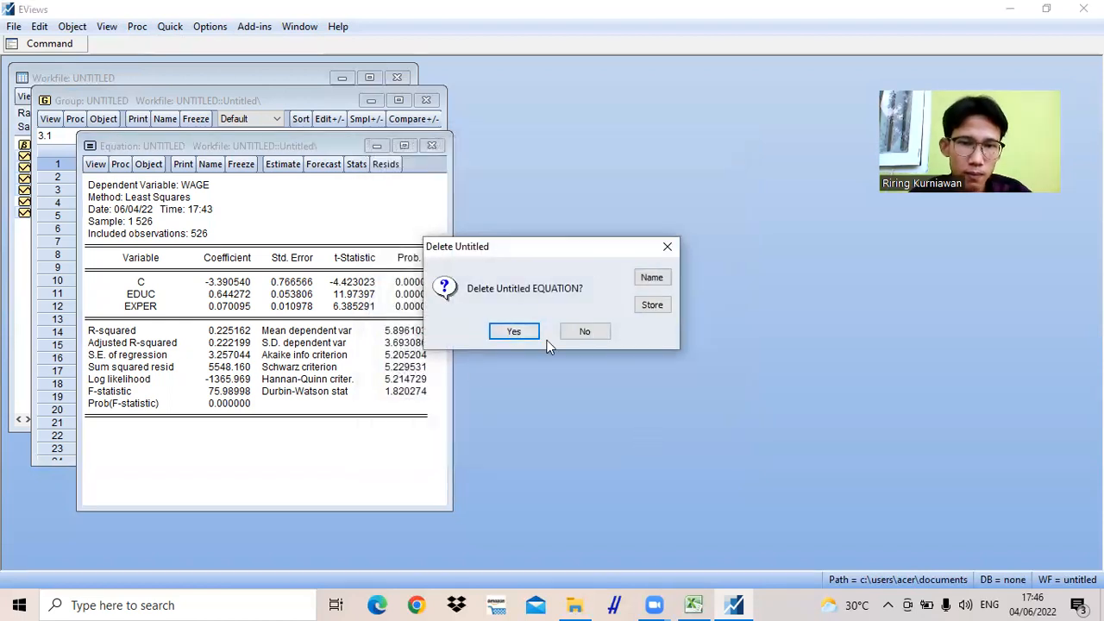
left_click(514, 333)
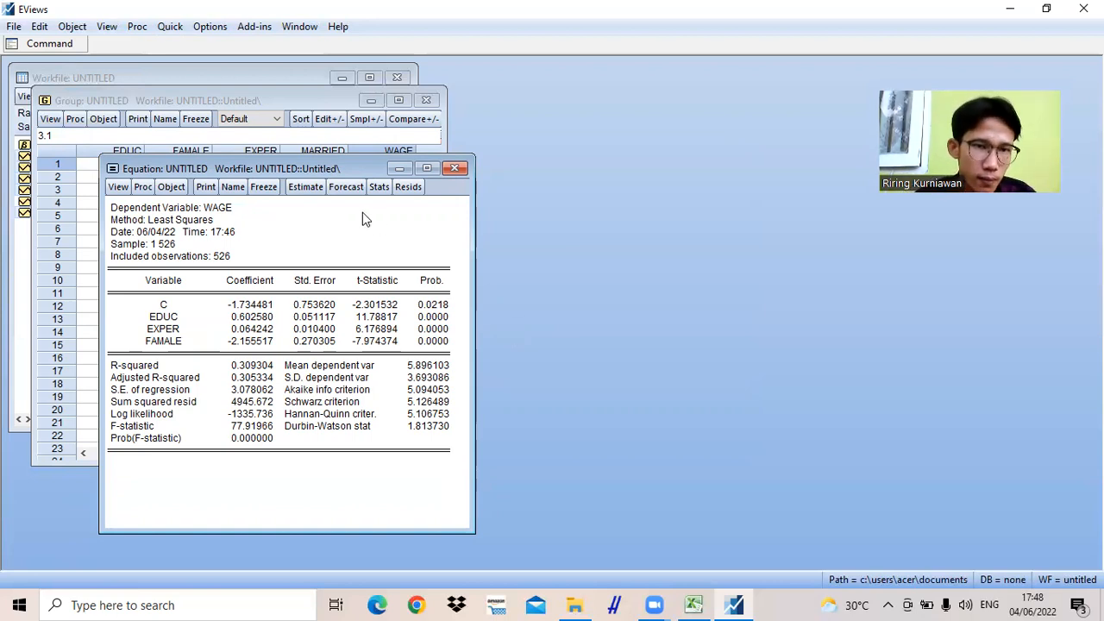
- Start a new least squares equation estimation and enter the specification "wage c educ exper married"
left_click(170, 27)
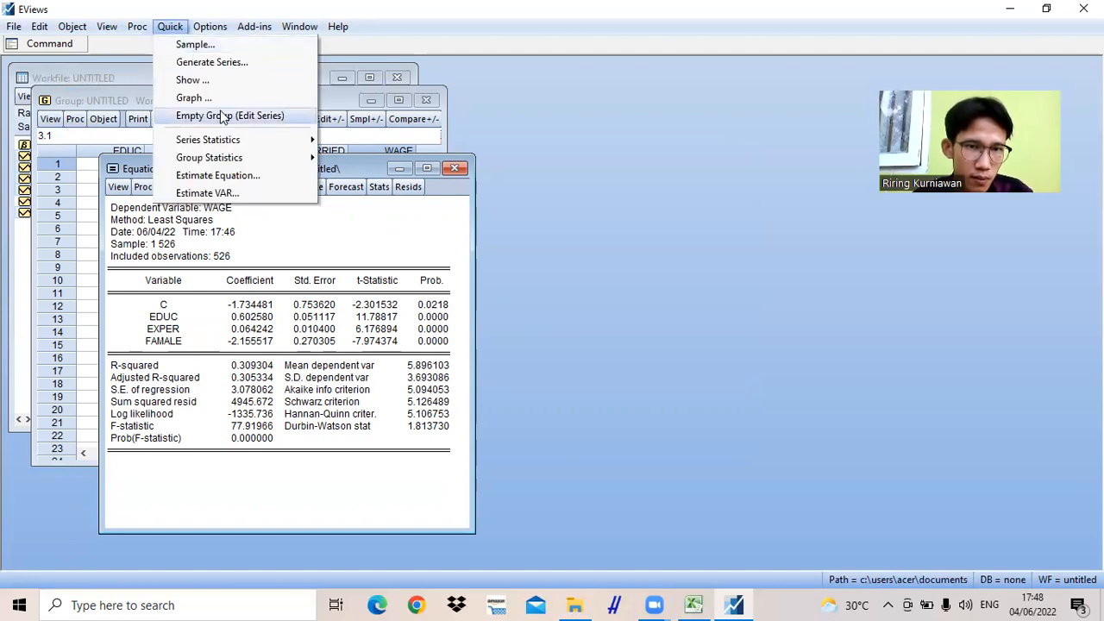
left_click(222, 176)
type("wage")
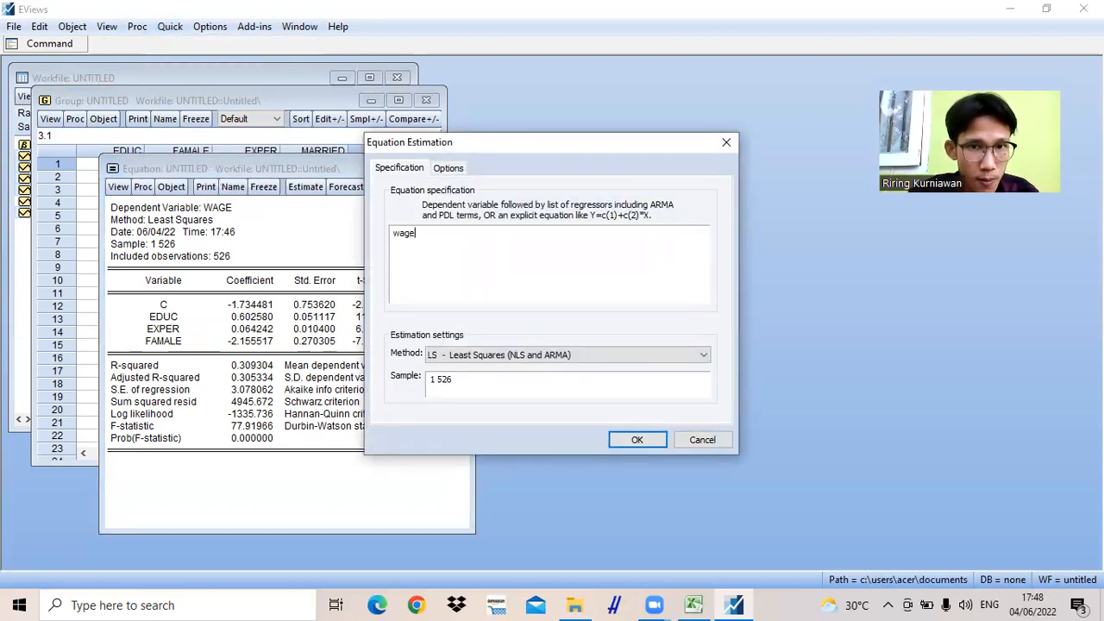
type(" c educ exper")
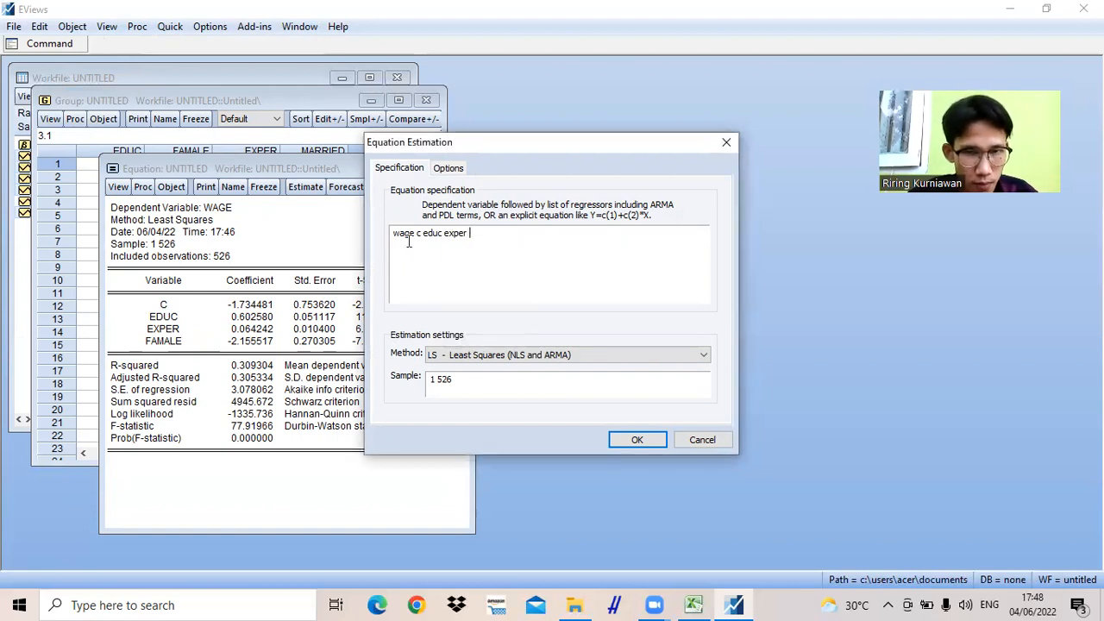
type(" ma")
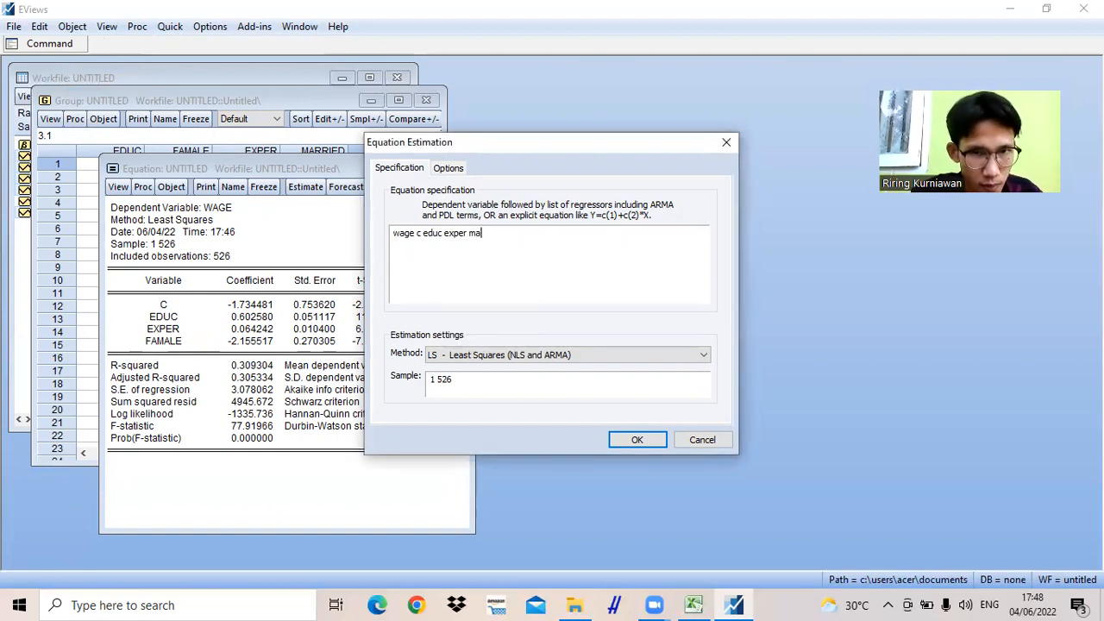
type("rried")
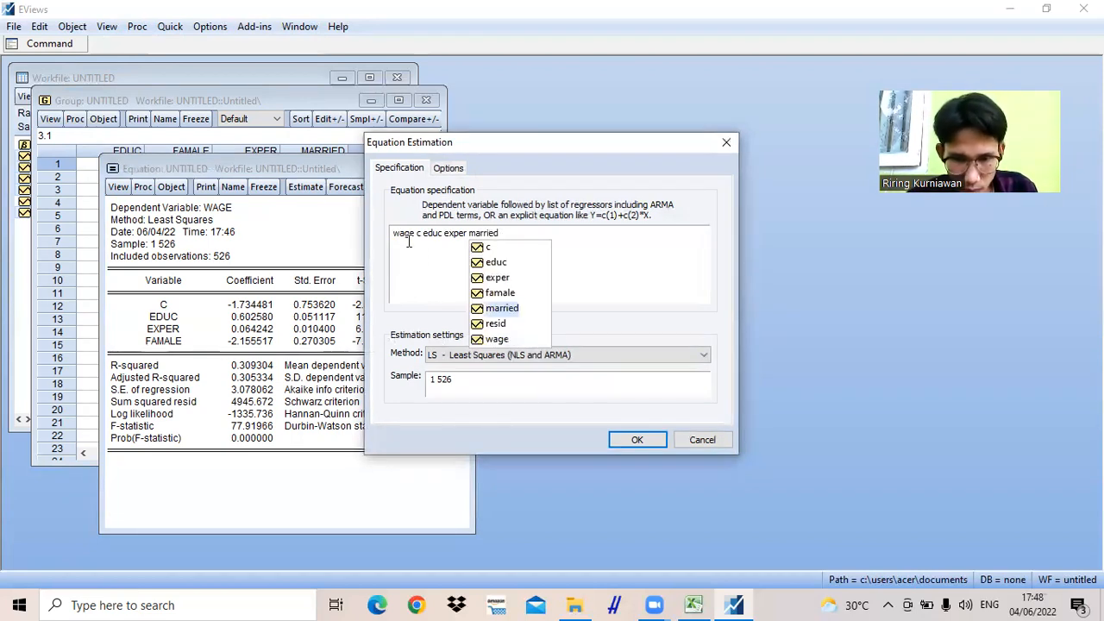
type("P")
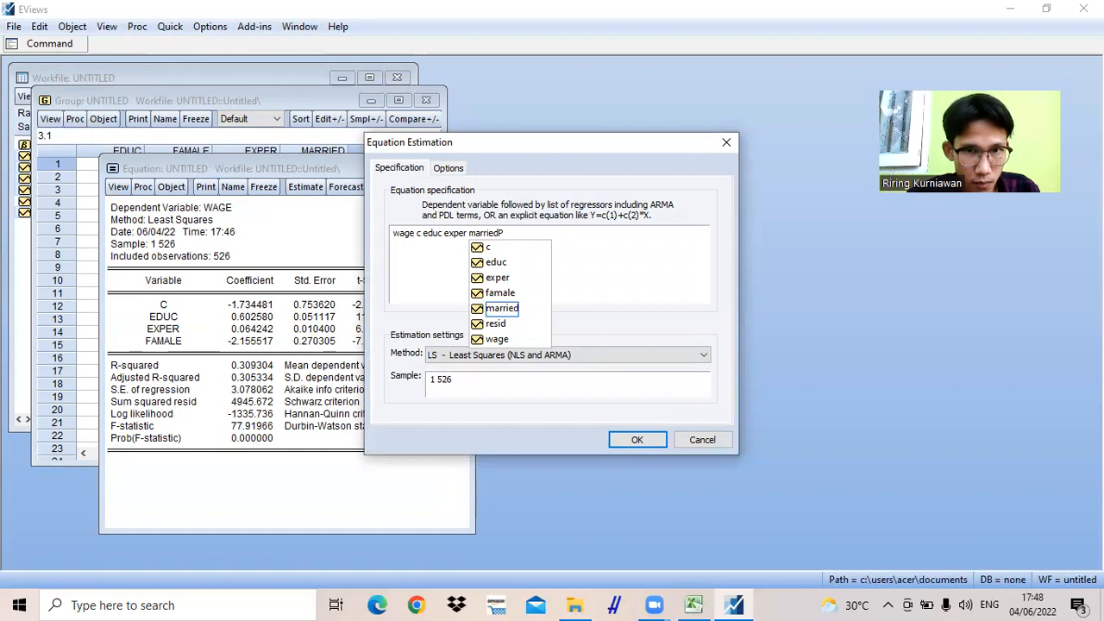
key("BackSpace")
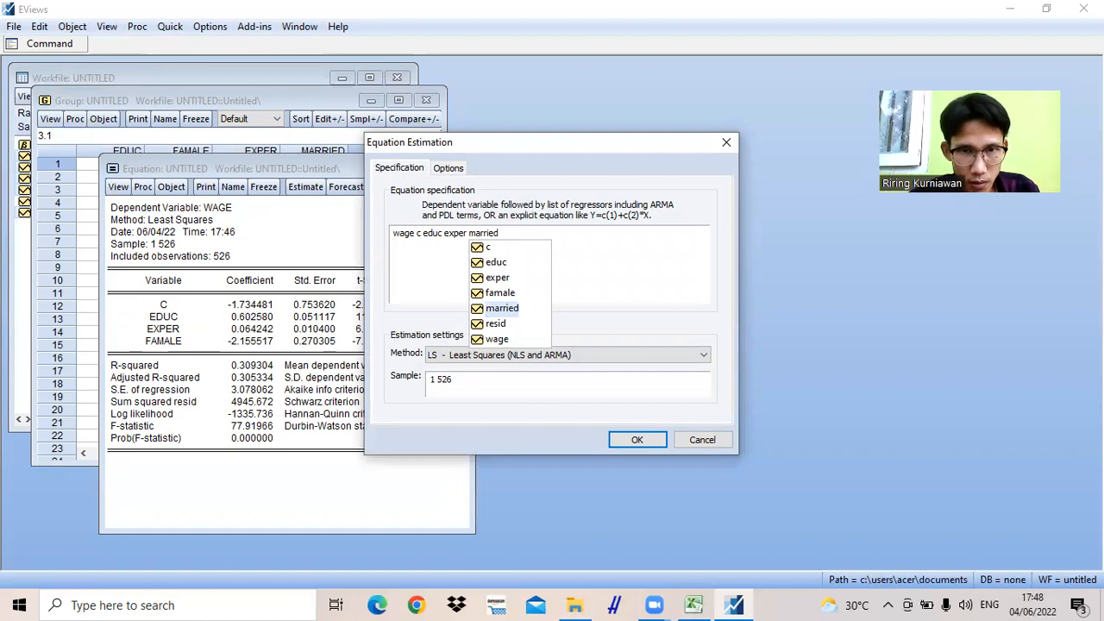
type("p")
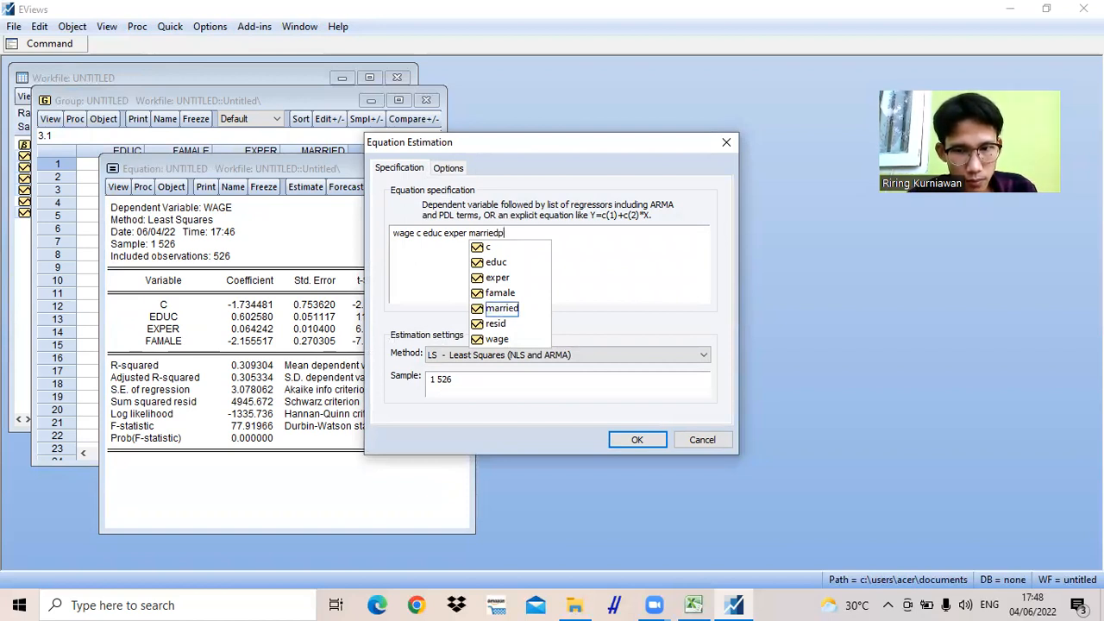
key("BackSpace")
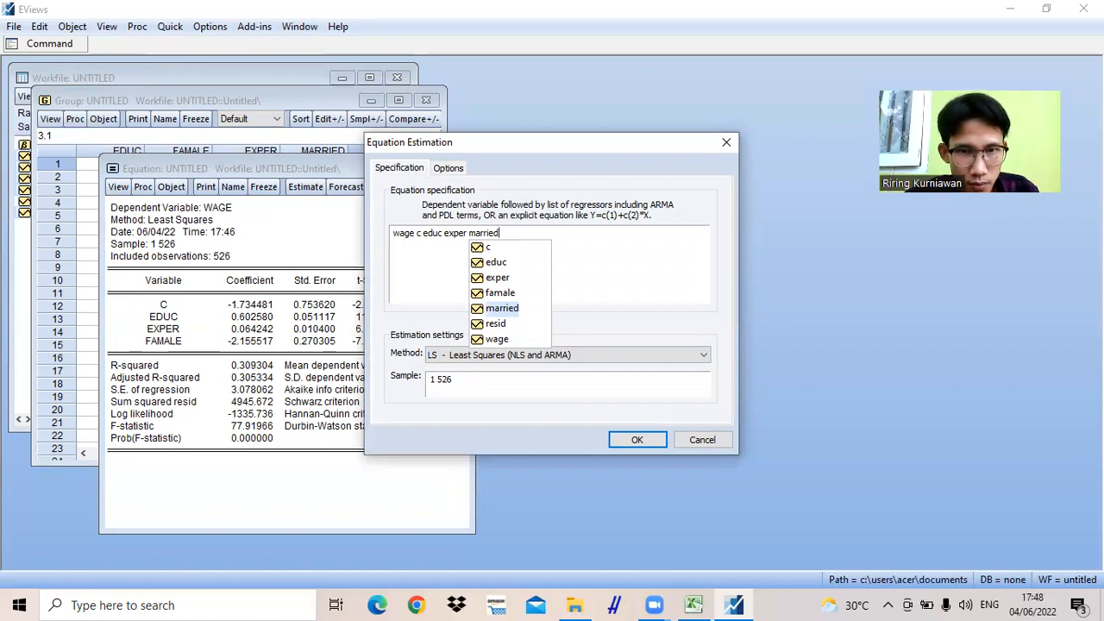
type("P")
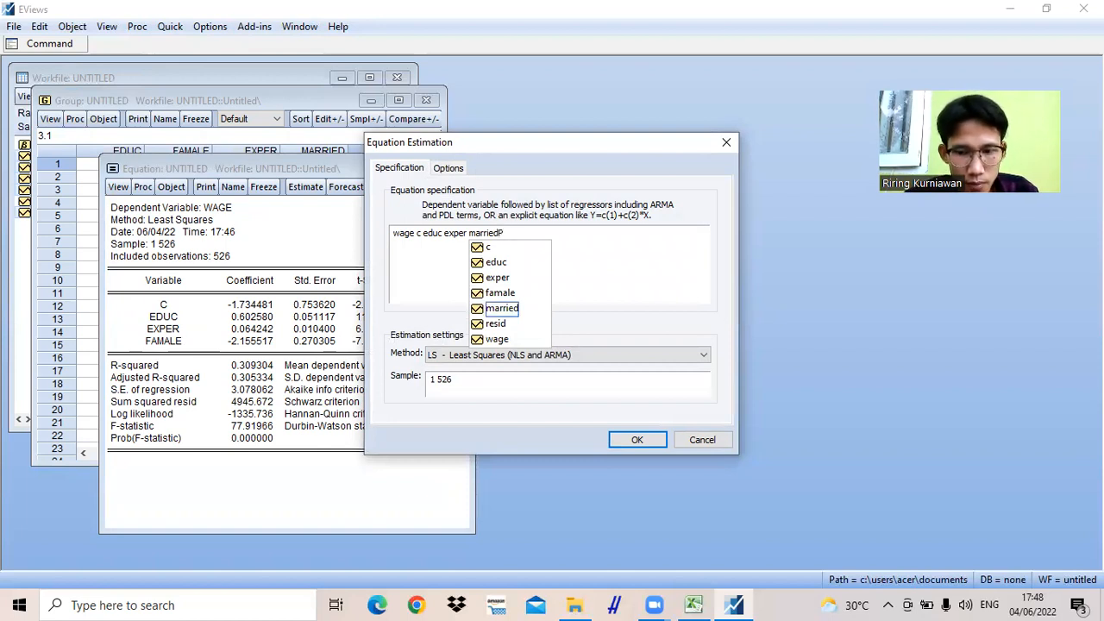
key("BackSpace")
type("p")
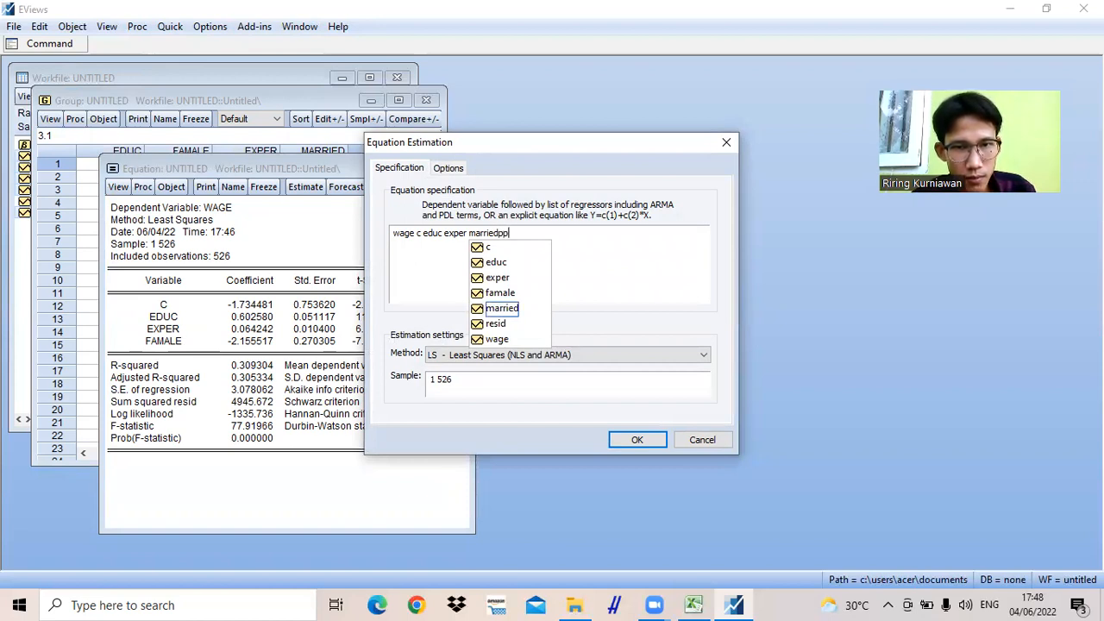
key("BackSpace")
key("BackSpace")
key("BackSpace")
key("BackSpace")
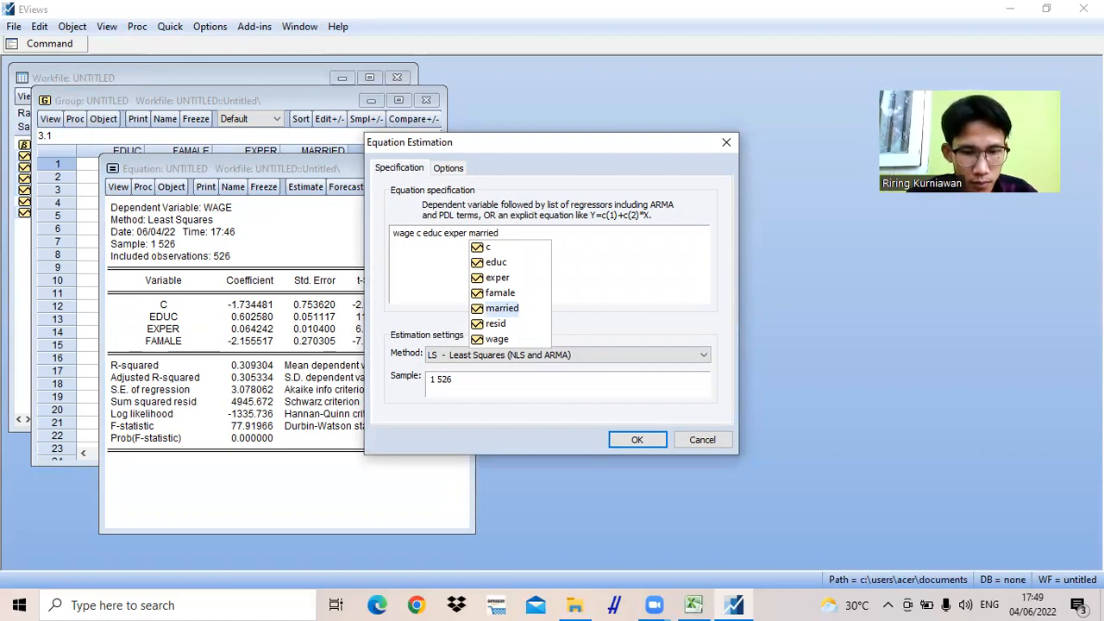
- Extend the married term to the interaction "married*famale" and estimate the equation, deleting the previous untitled equation
type("*")
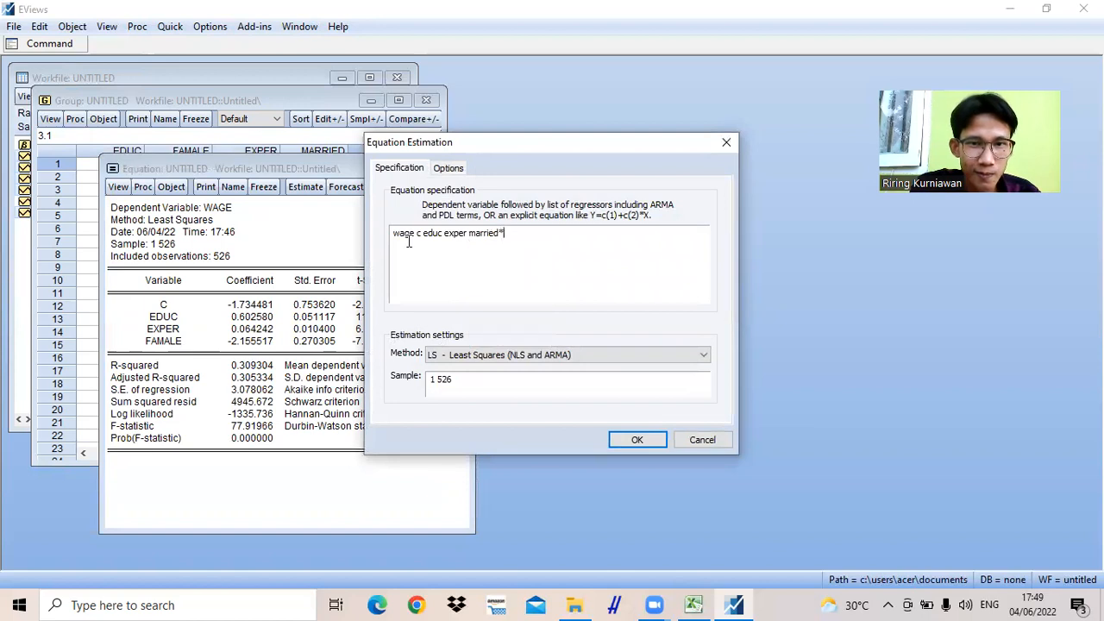
type("f")
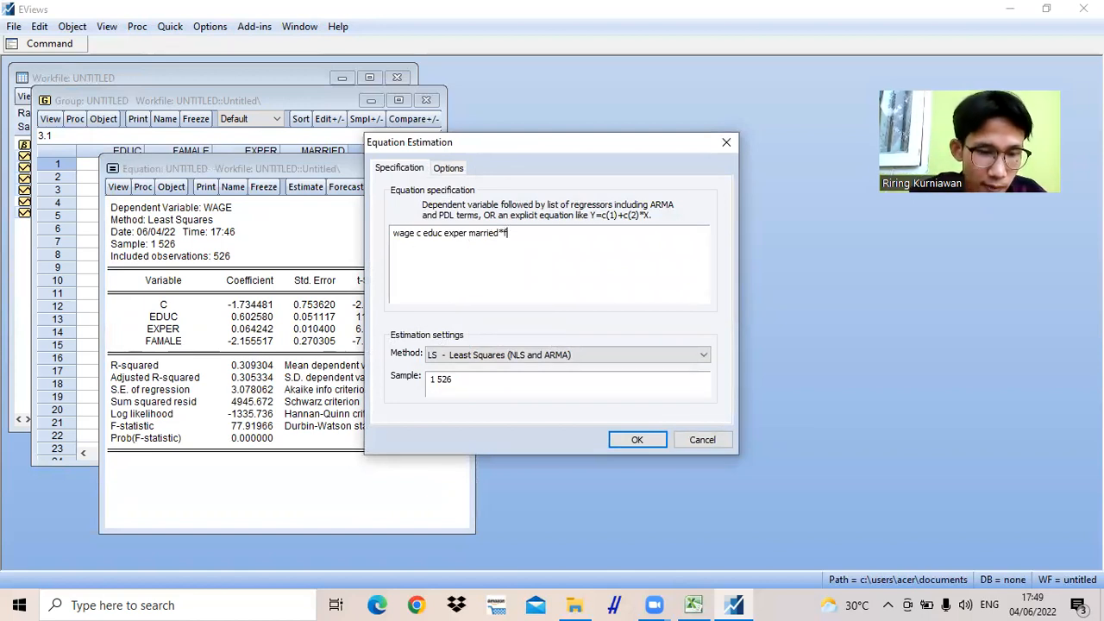
type("ama")
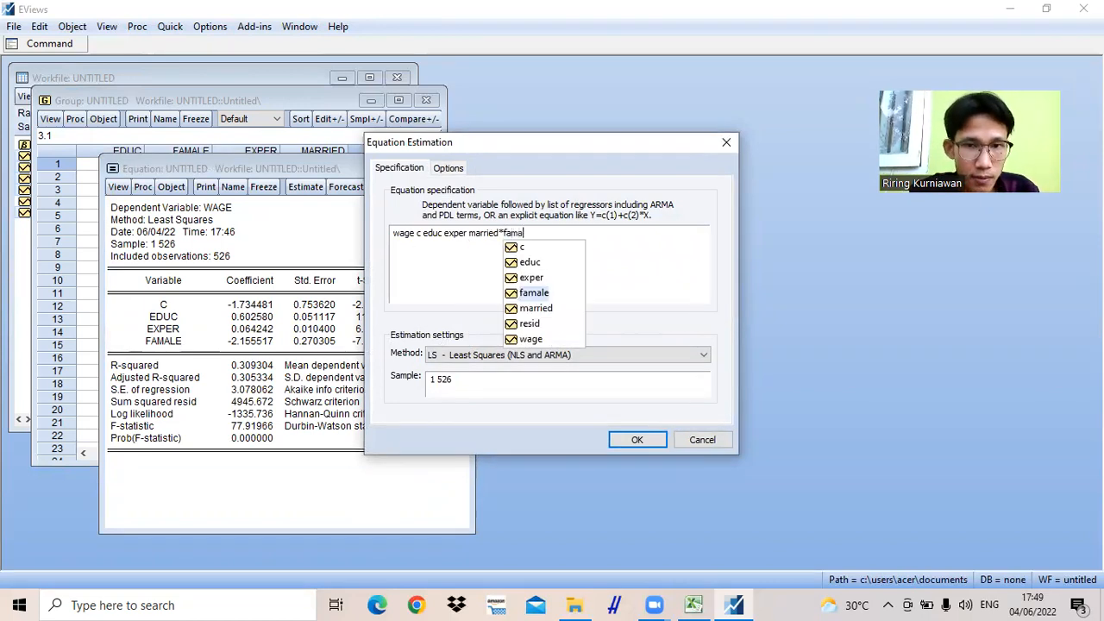
type("le")
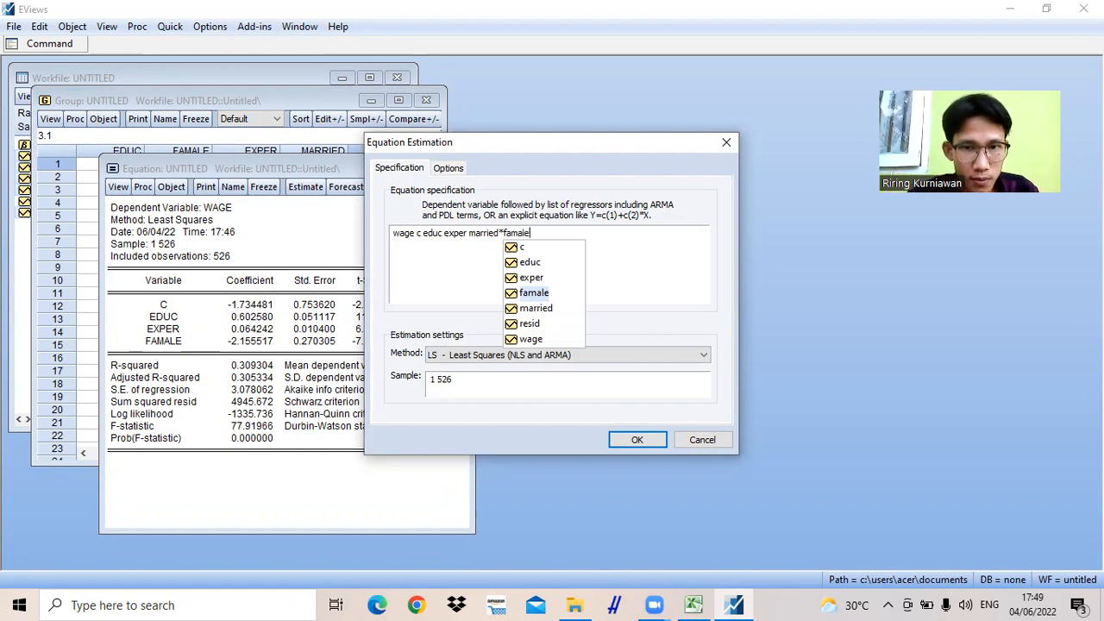
left_click(635, 439)
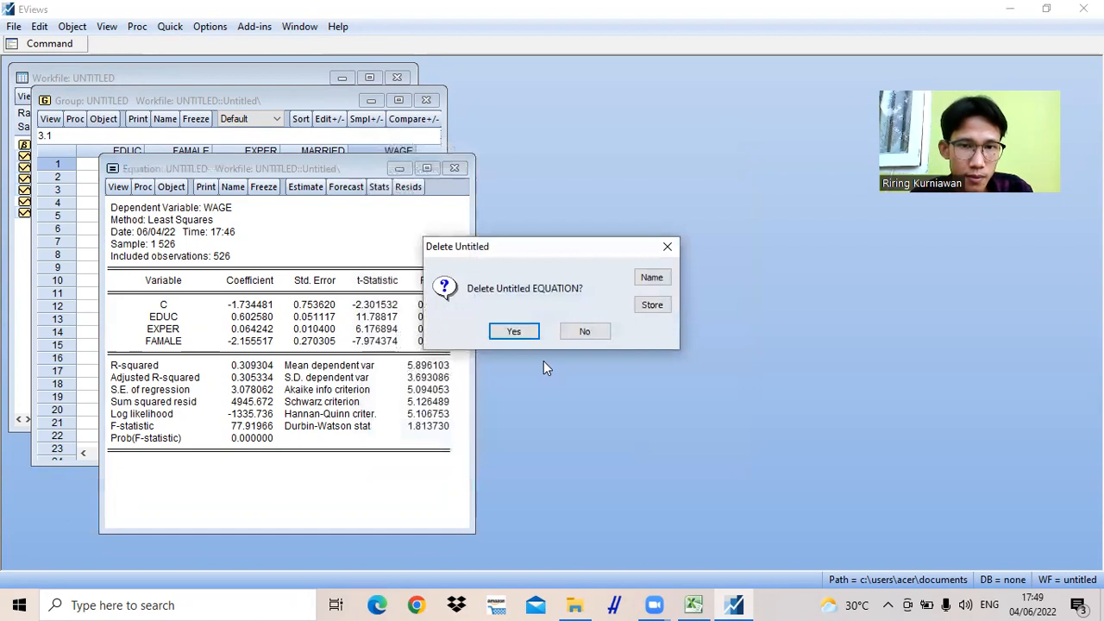
left_click(515, 333)
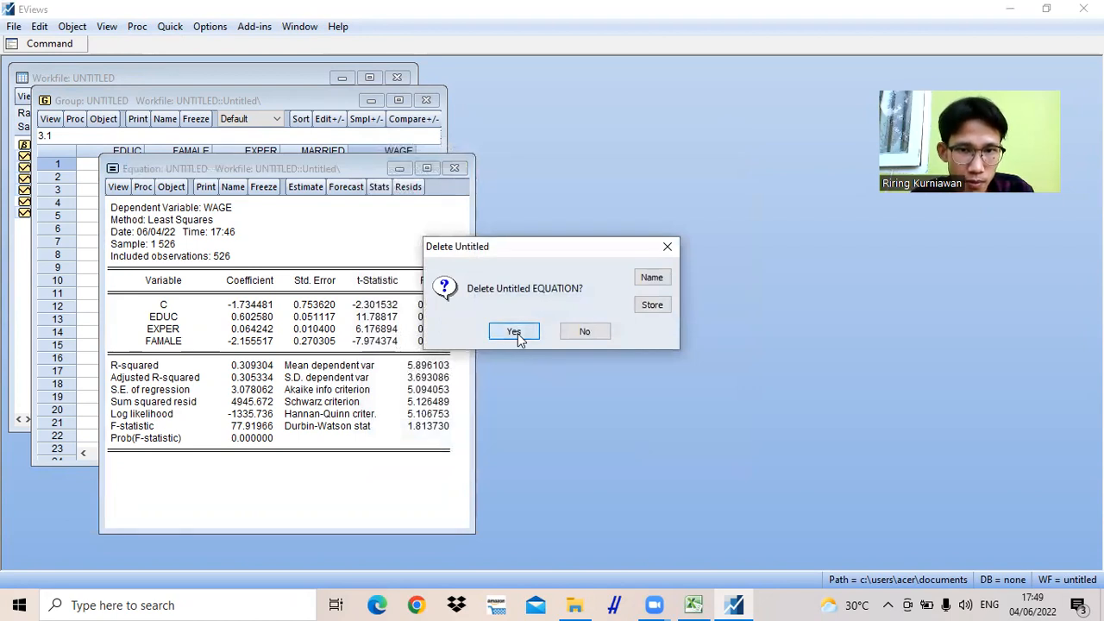